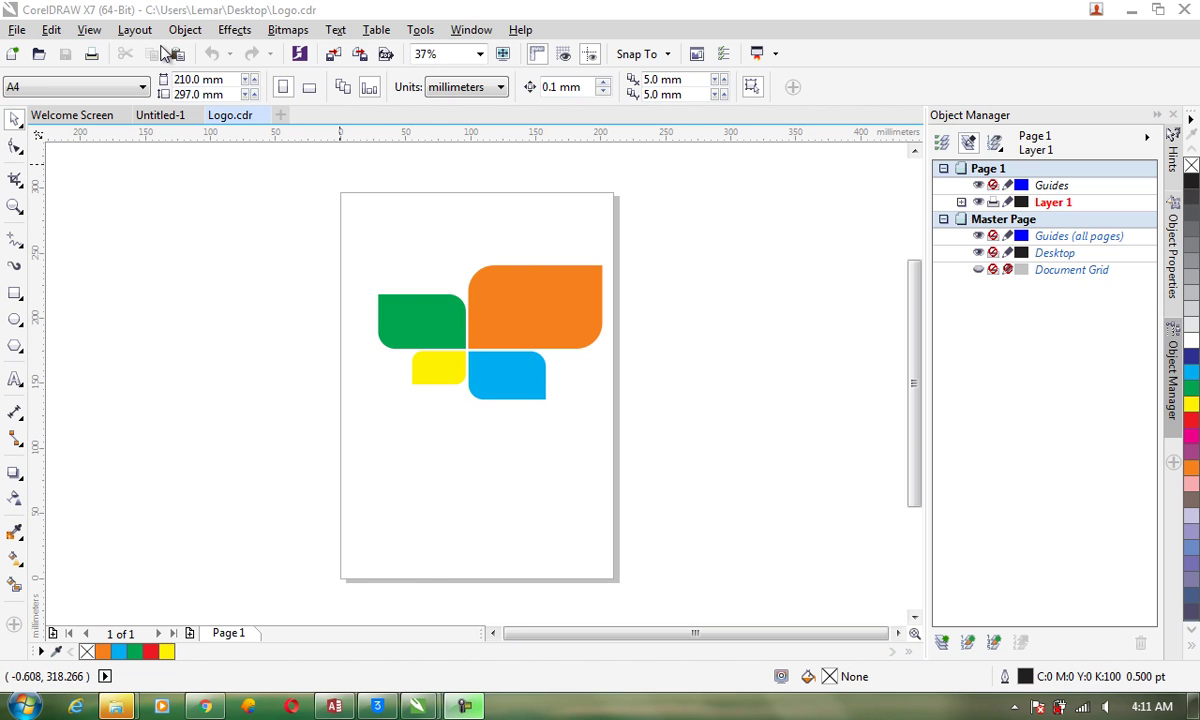
Glance at the Object menu without choosing anything, then switch from Logo.cdr to Chrome
click(174, 34)
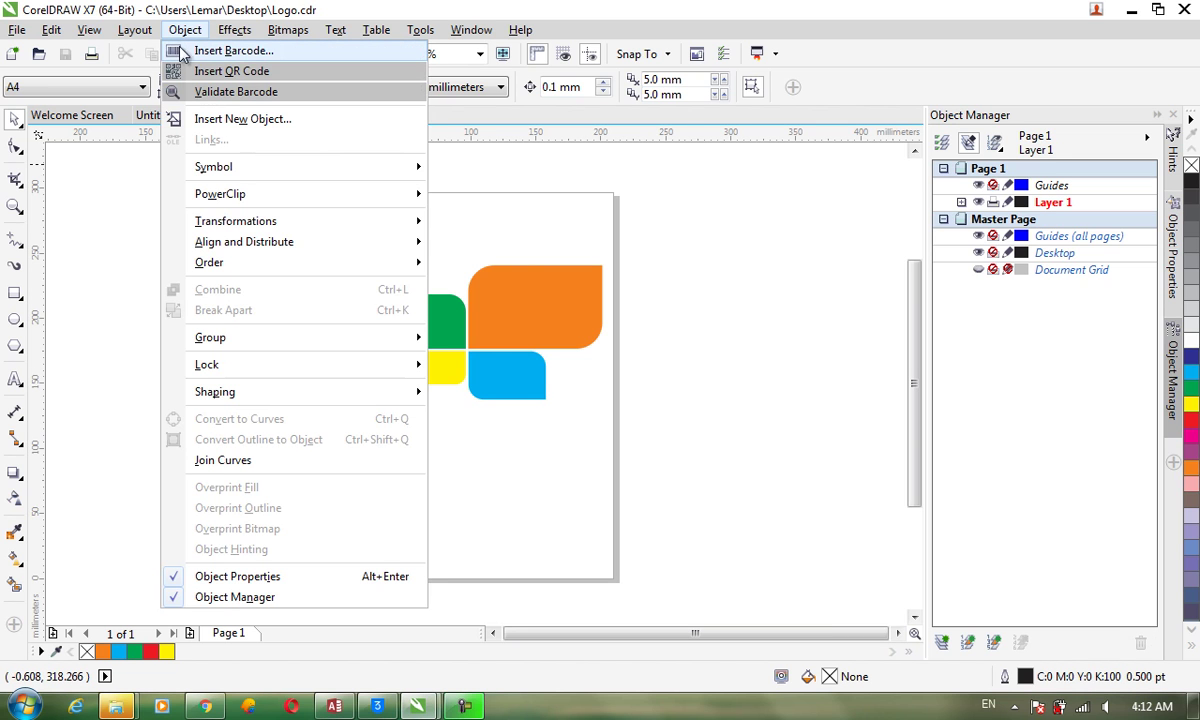
click(587, 365)
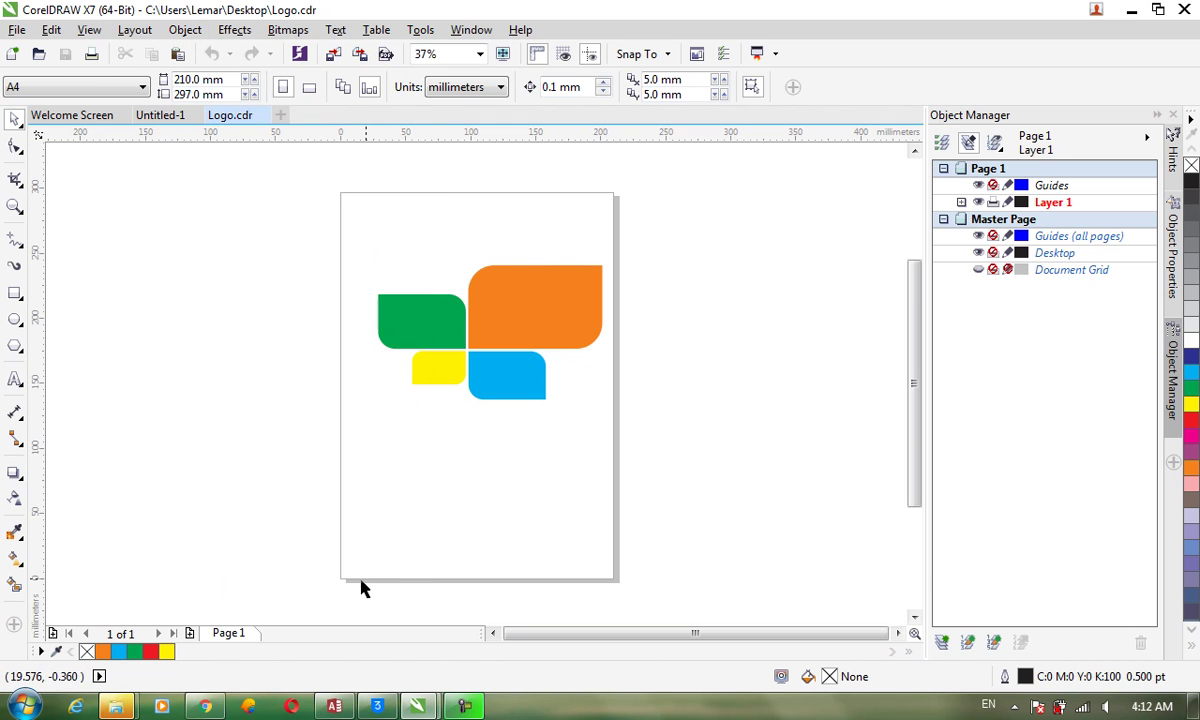
click(217, 708)
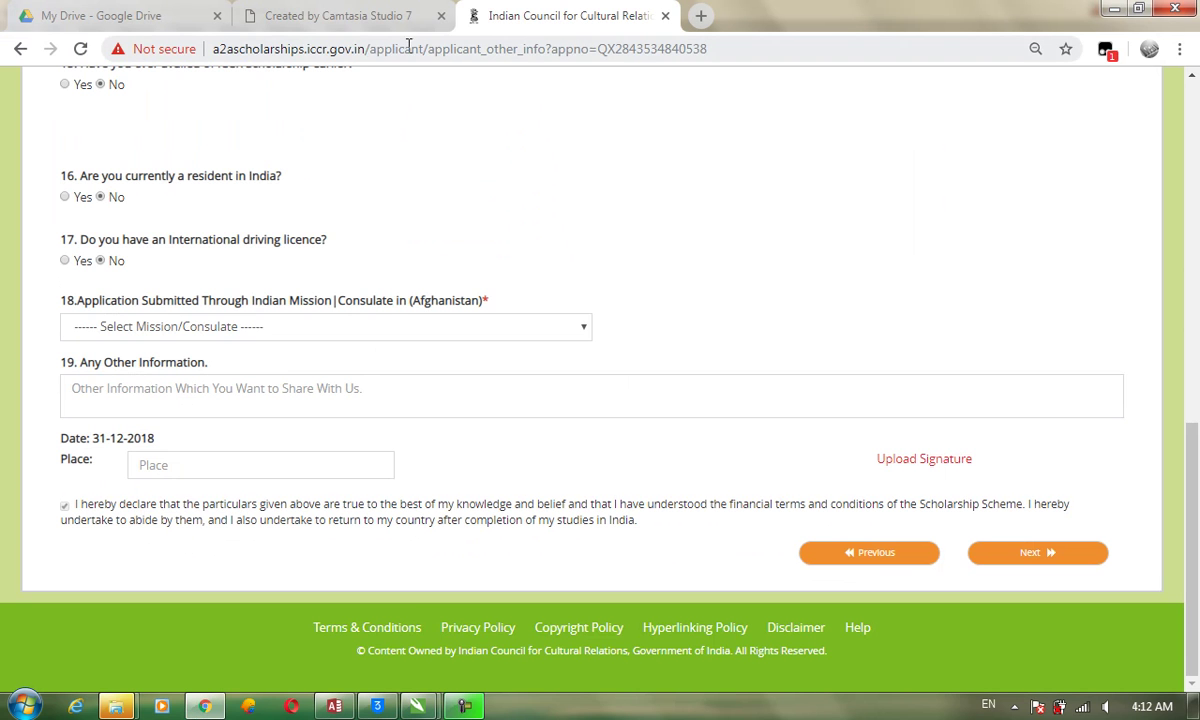
Run a Google search for 'barcode' in a new Chrome tab
click(703, 16)
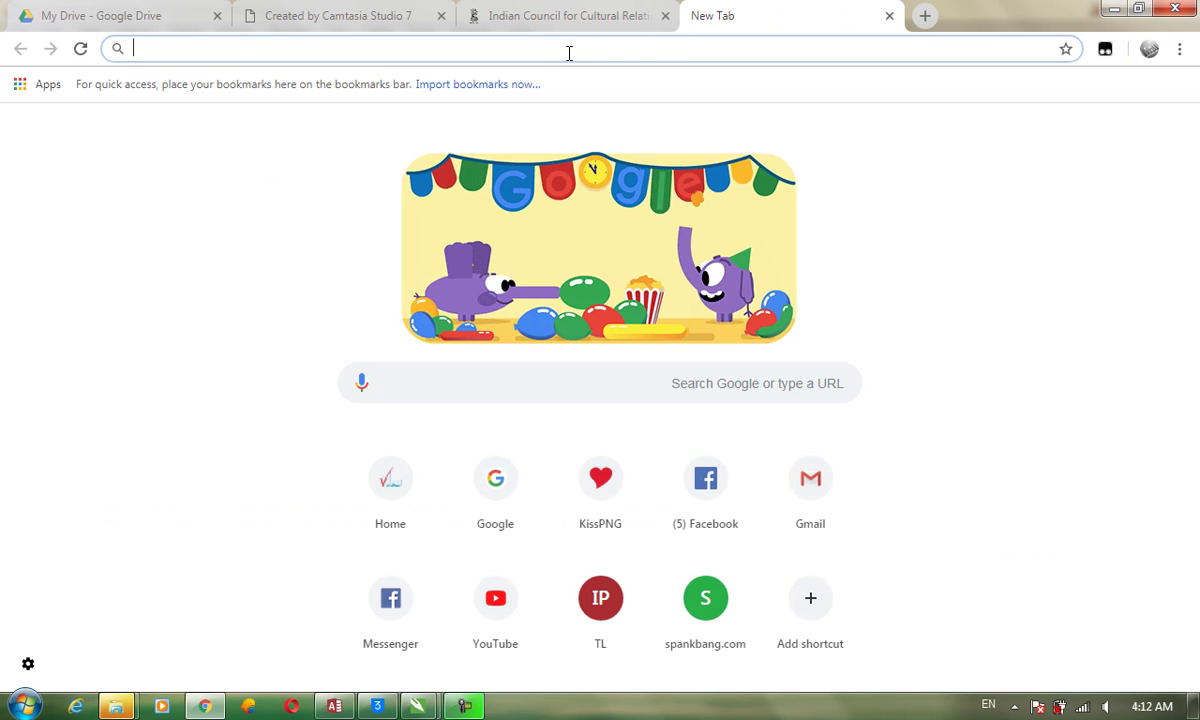
text(barco)
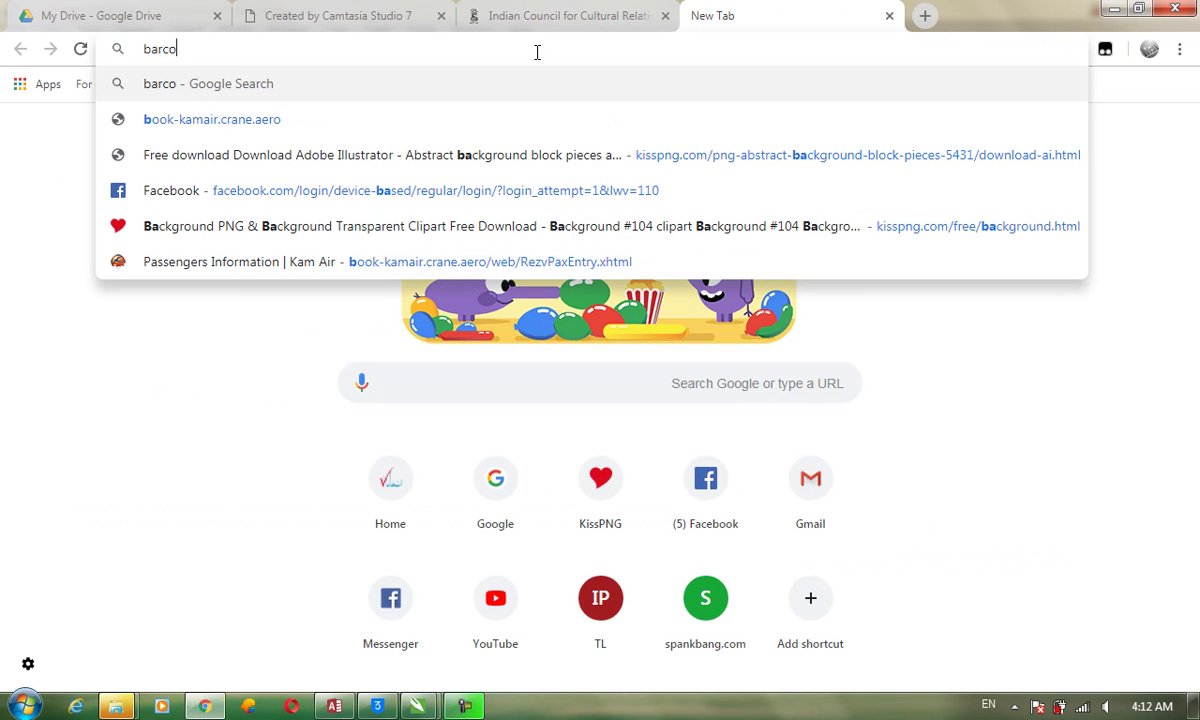
text(de)
key(Return)
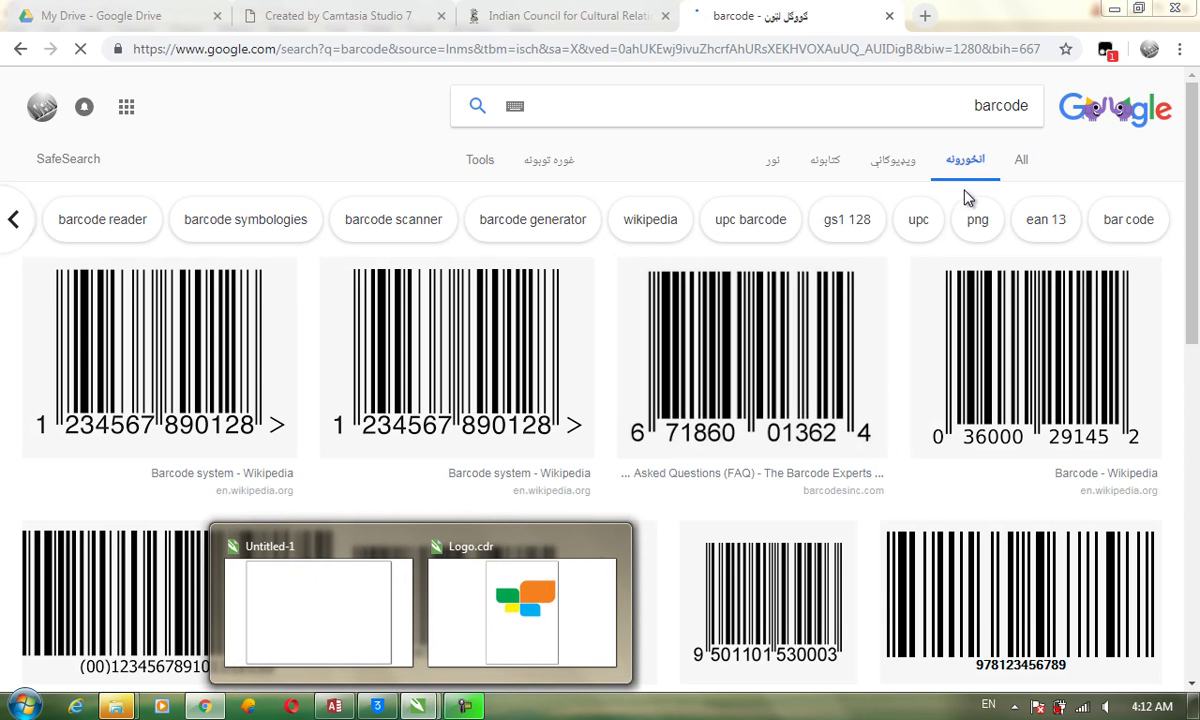
Browse the barcode image results, then return to Logo.cdr in CorelDRAW
click(1193, 470)
scroll(1193, 470, down, 5)
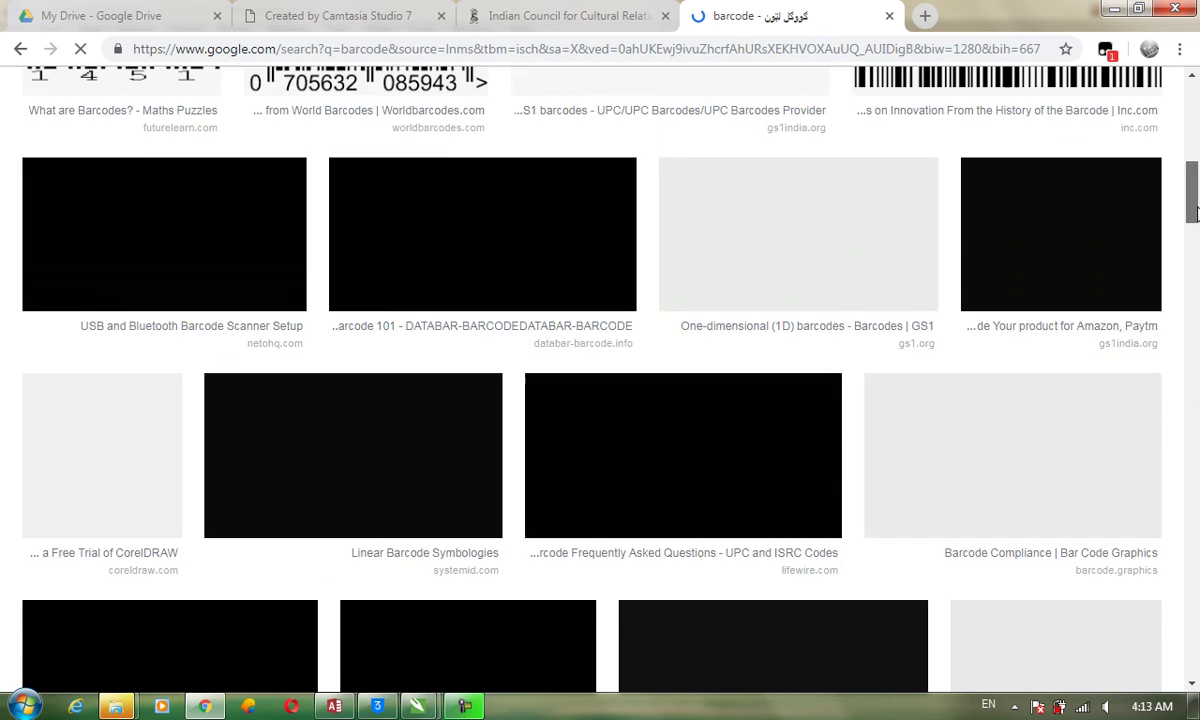
scroll(1196, 202, up, 3)
mouse_move(1196, 202)
mouse_down()
mouse_move(1176, 265)
mouse_move(1095, 180)
mouse_up()
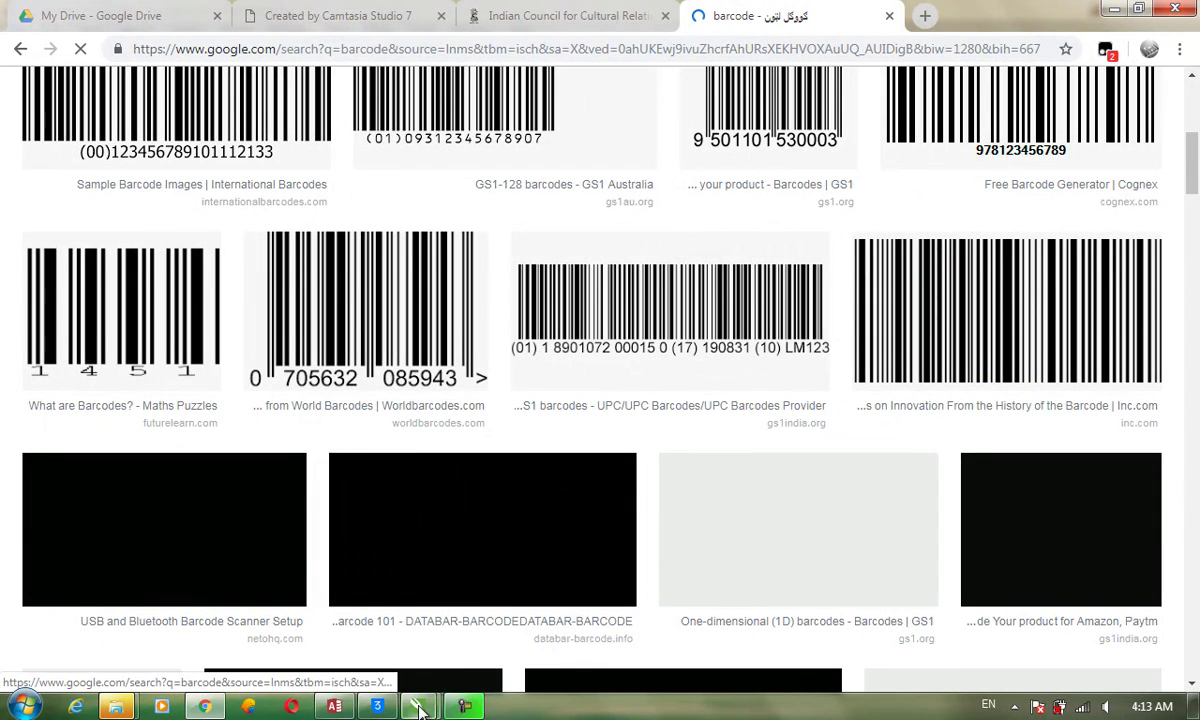
click(485, 598)
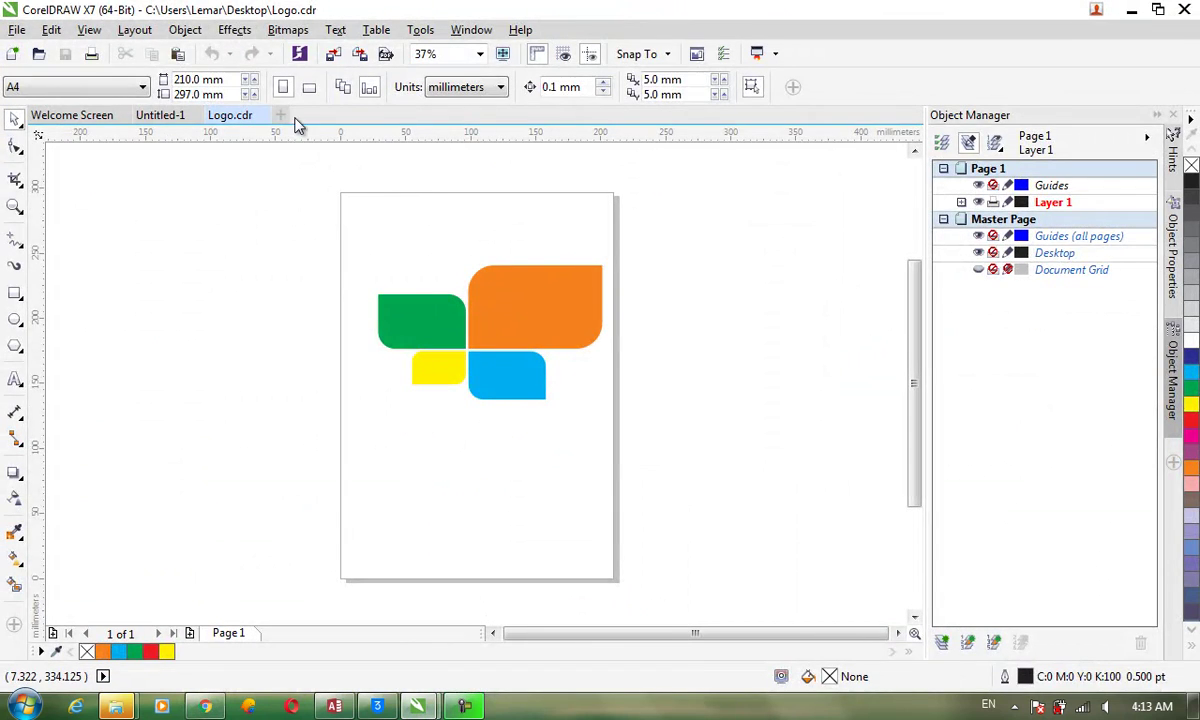
click(186, 30)
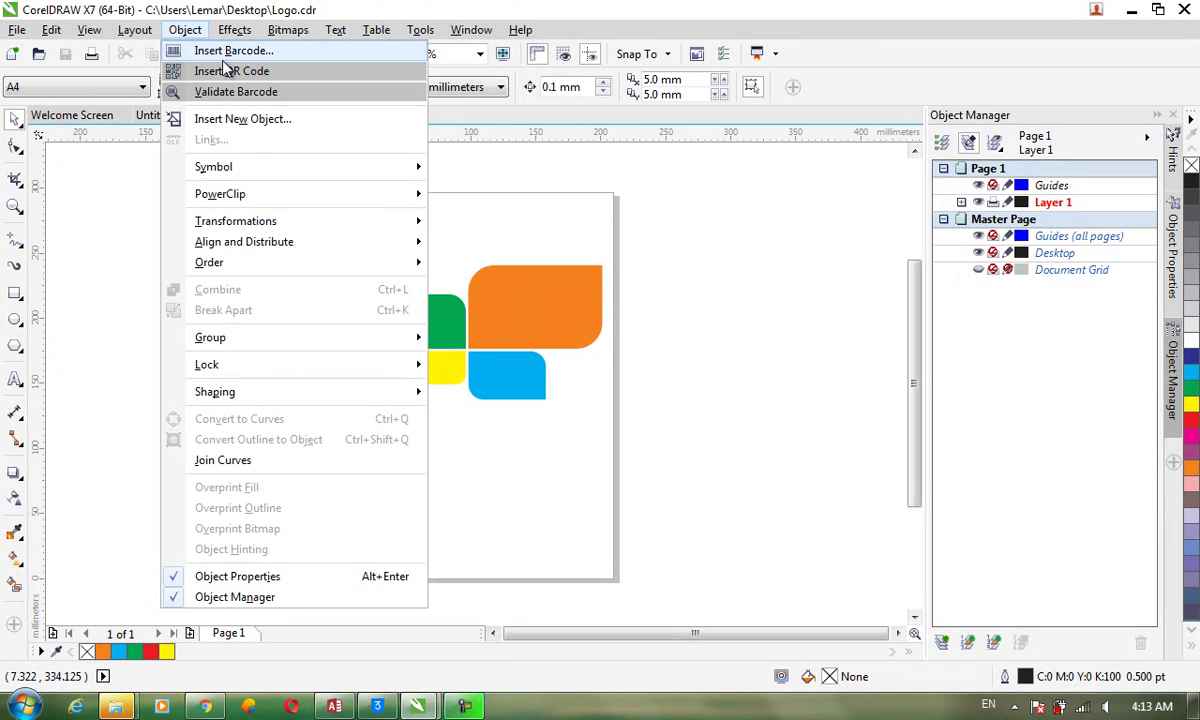
click(226, 53)
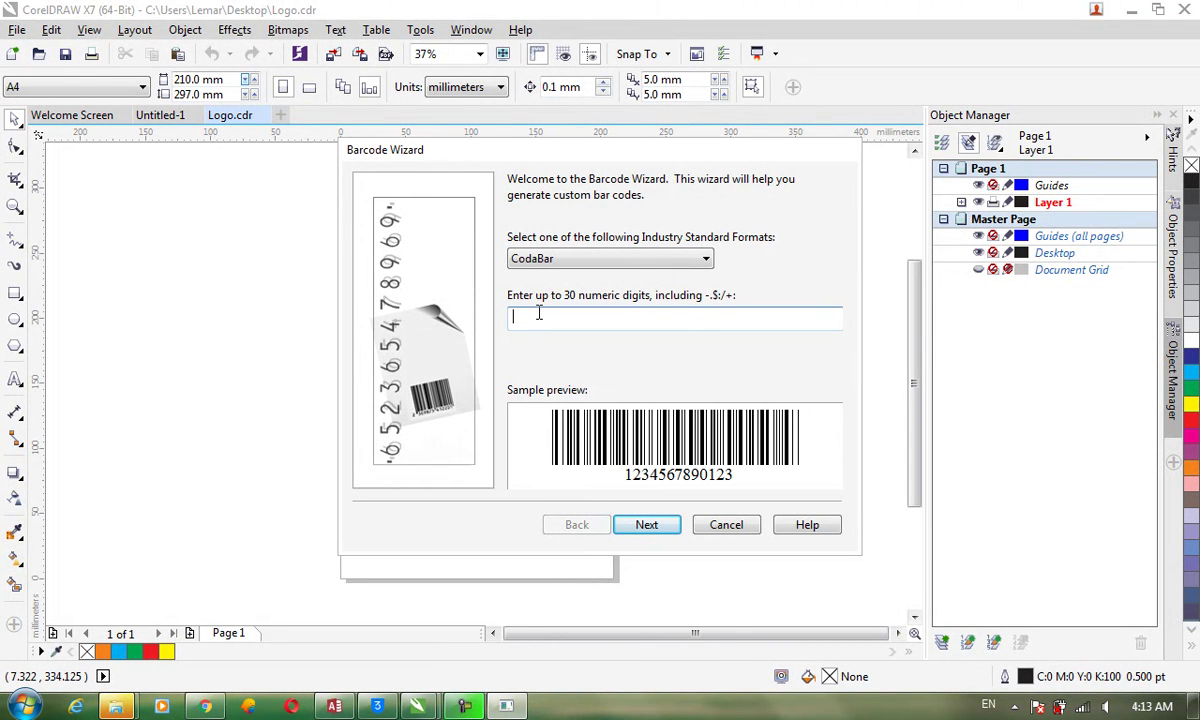
text(45224554665)
click(560, 258)
click(560, 258)
click(657, 518)
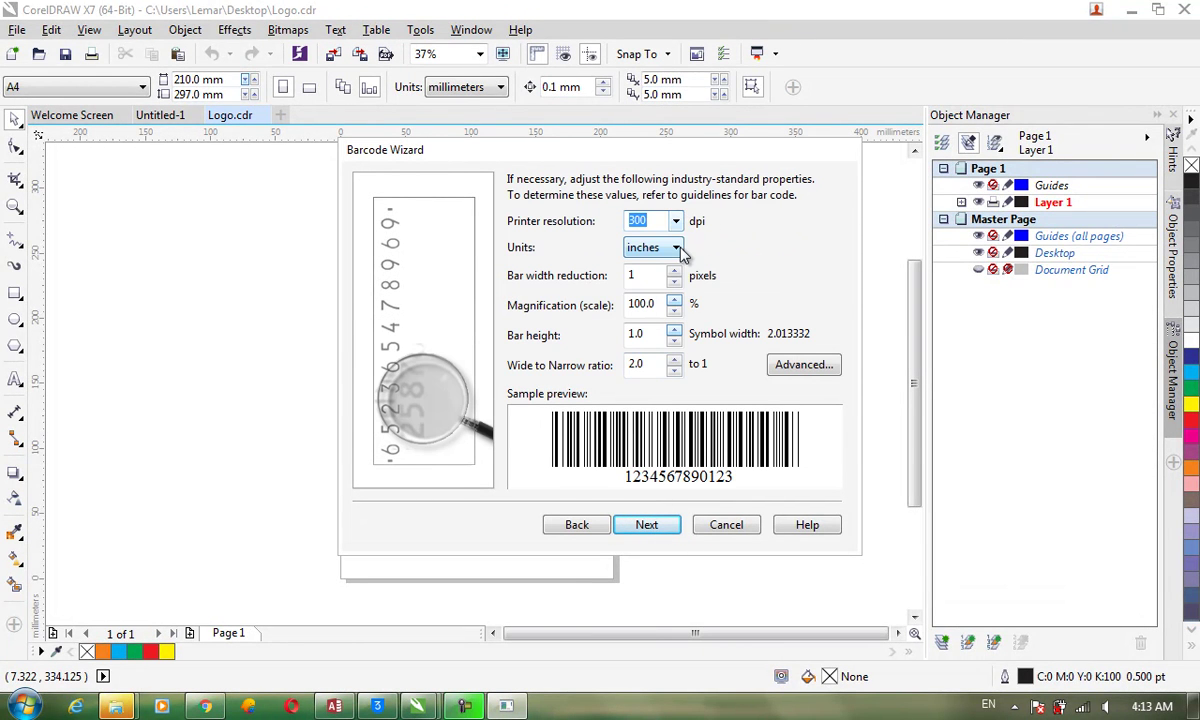
Set the barcode's measurement units to mm
click(676, 249)
click(677, 250)
click(677, 250)
click(676, 280)
click(676, 280)
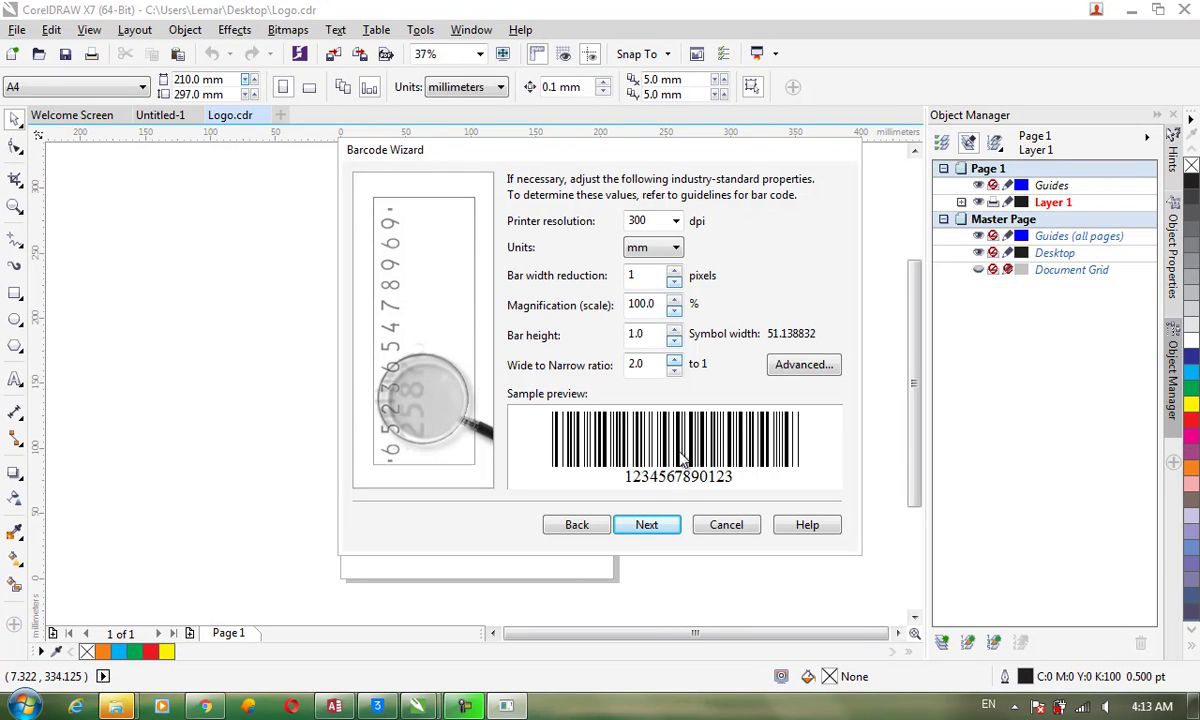
Keep the barcode numbers below the bars and show the start/stop characters
click(670, 524)
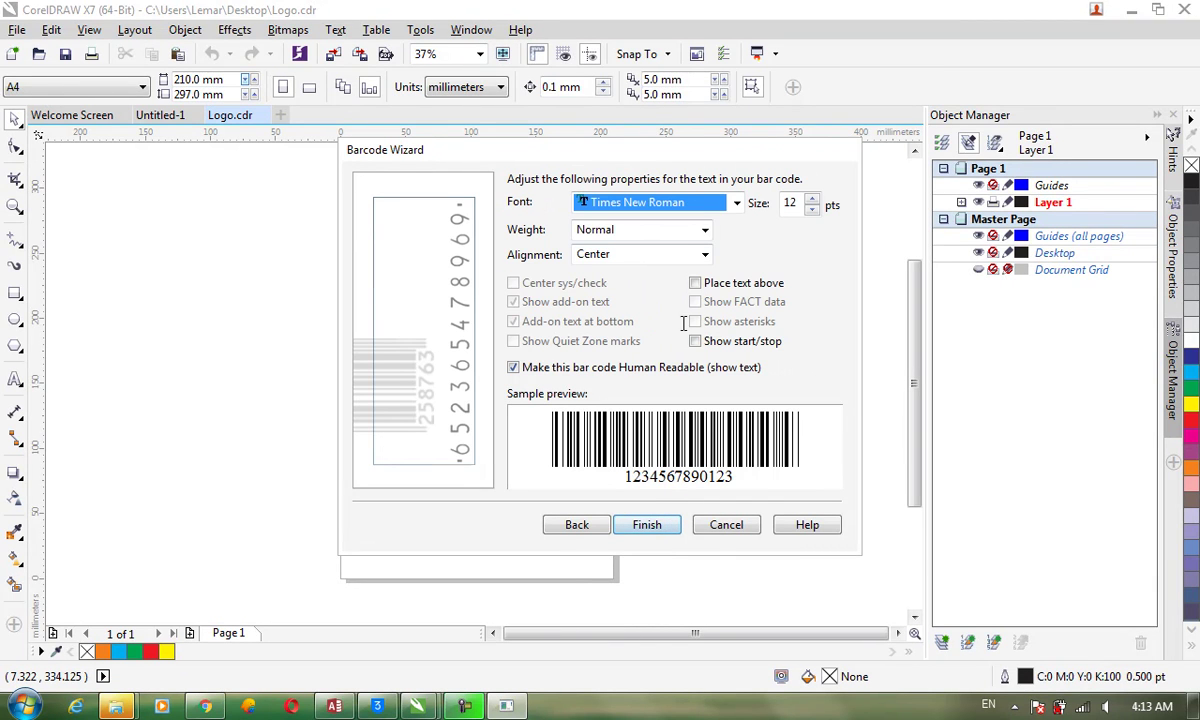
click(742, 285)
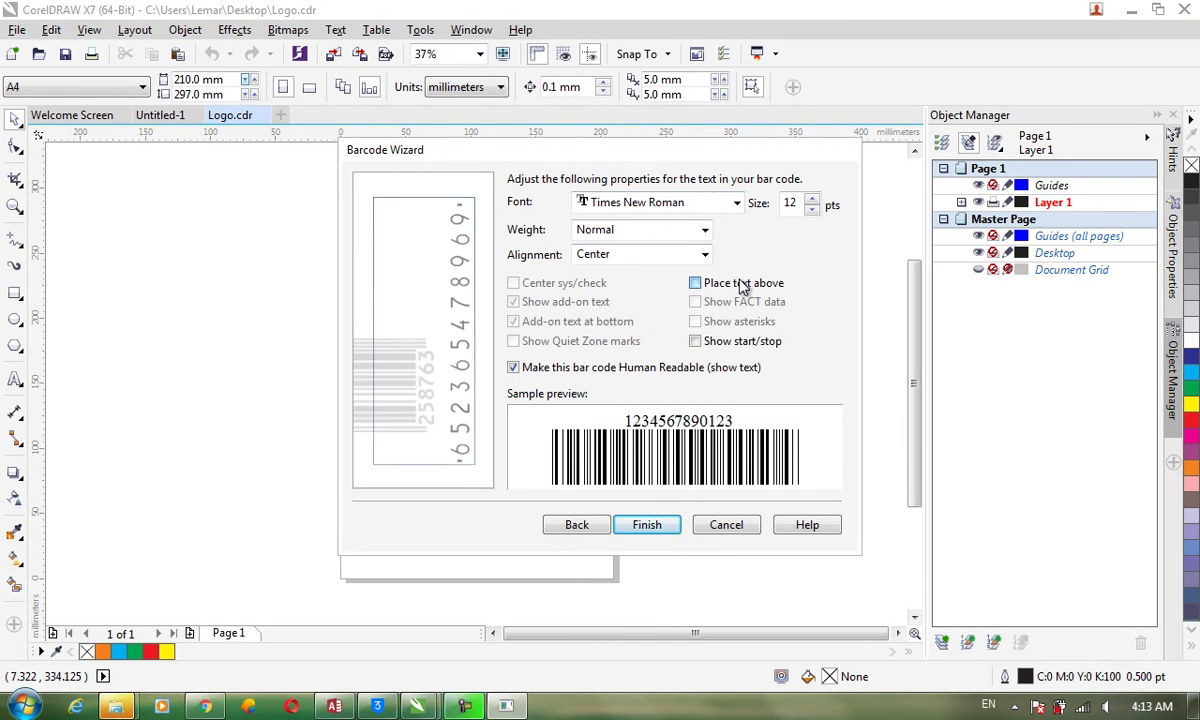
click(742, 285)
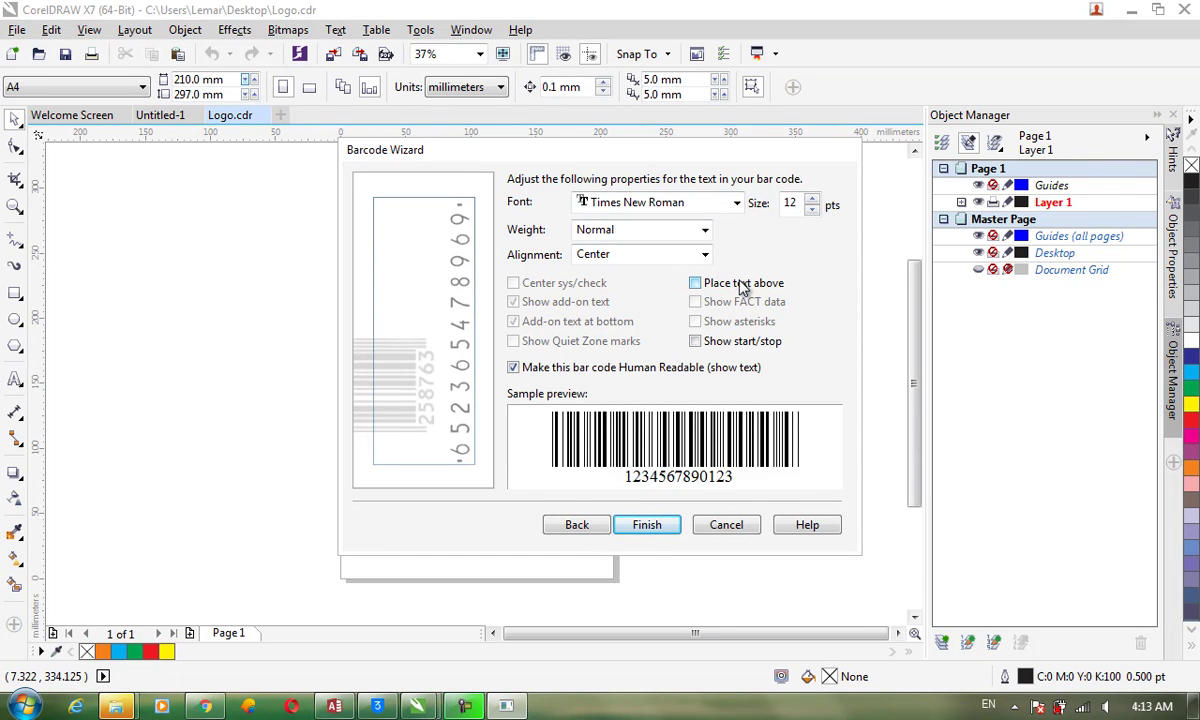
click(745, 341)
click(745, 341)
click(745, 341)
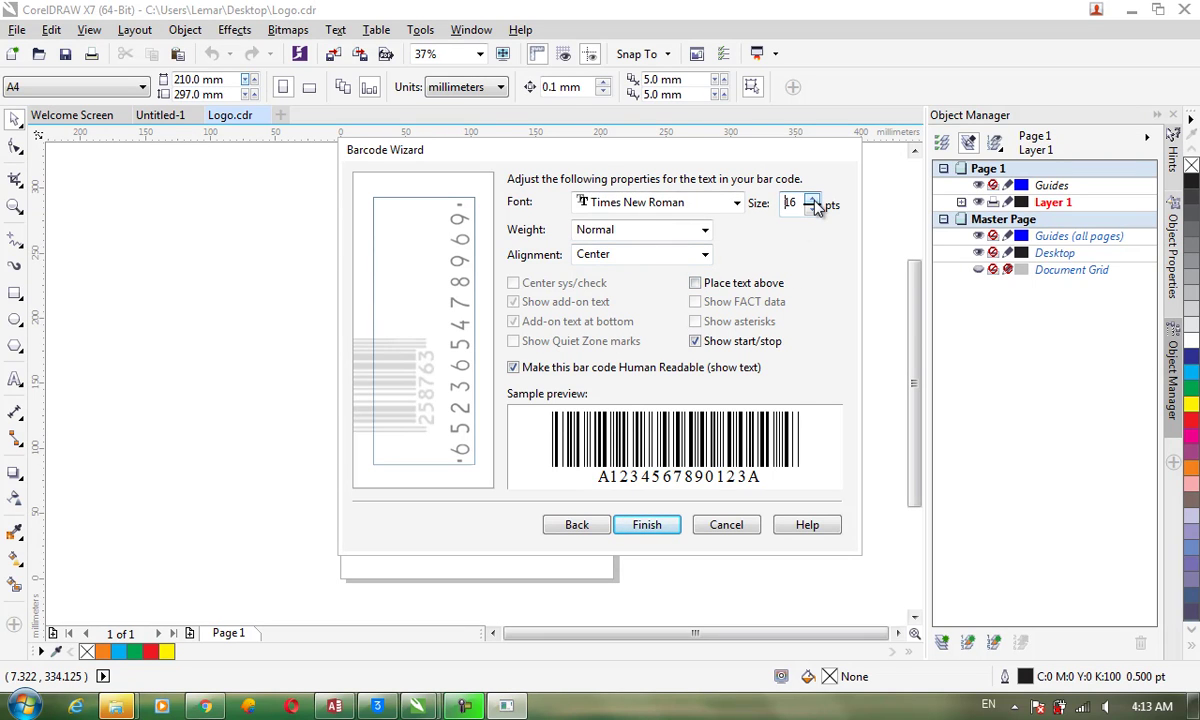
Place the CodaBar barcode onto the large orange rectangle and zoom in on it
click(655, 525)
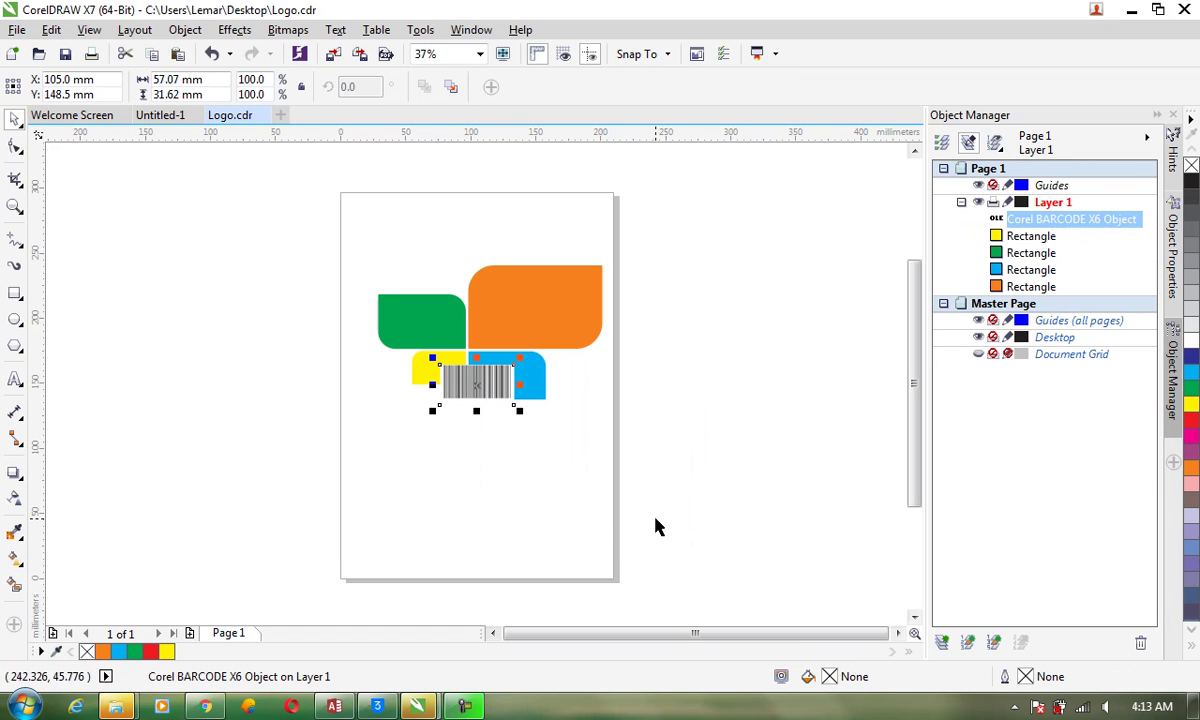
drag(472, 380, 550, 310)
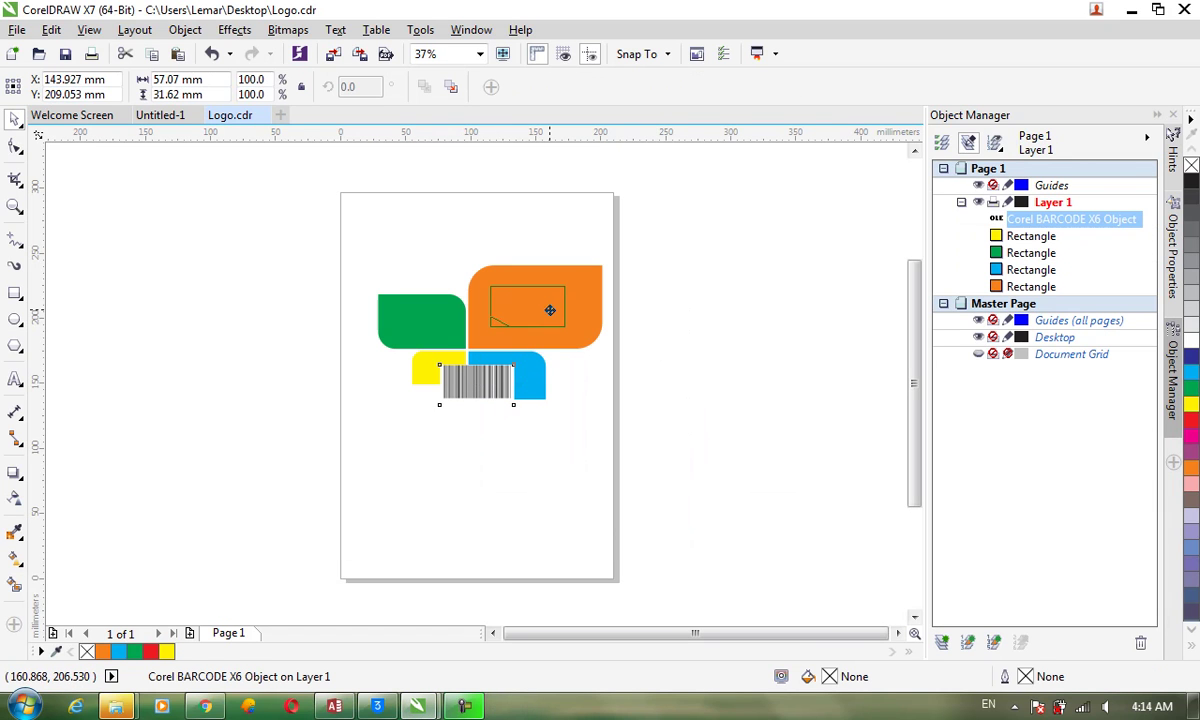
click(656, 348)
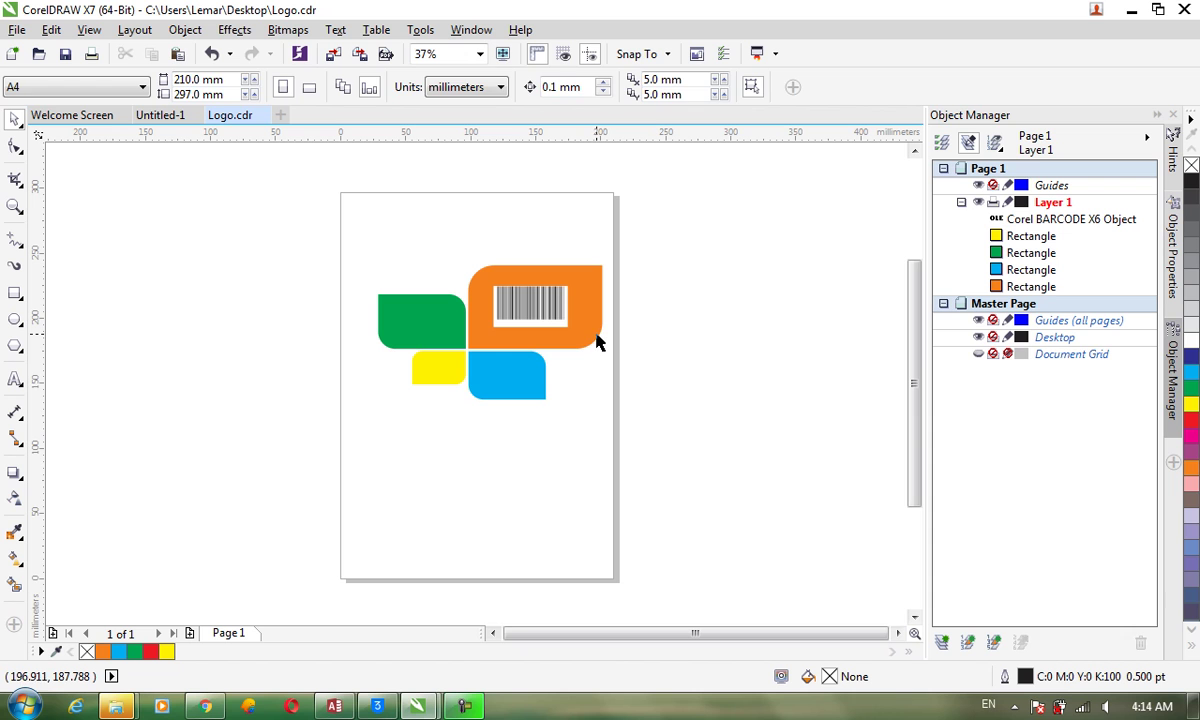
key(z)
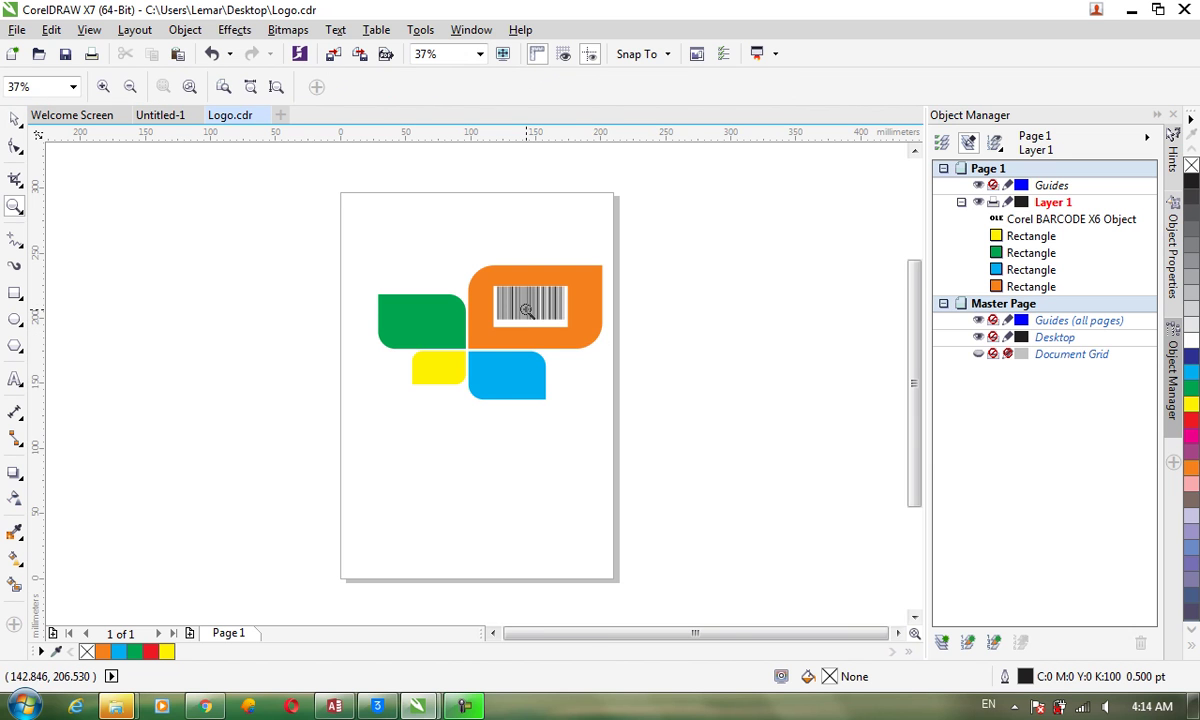
click(527, 311)
click(504, 402)
scroll(437, 378, up, 6)
scroll(437, 378, down, 6)
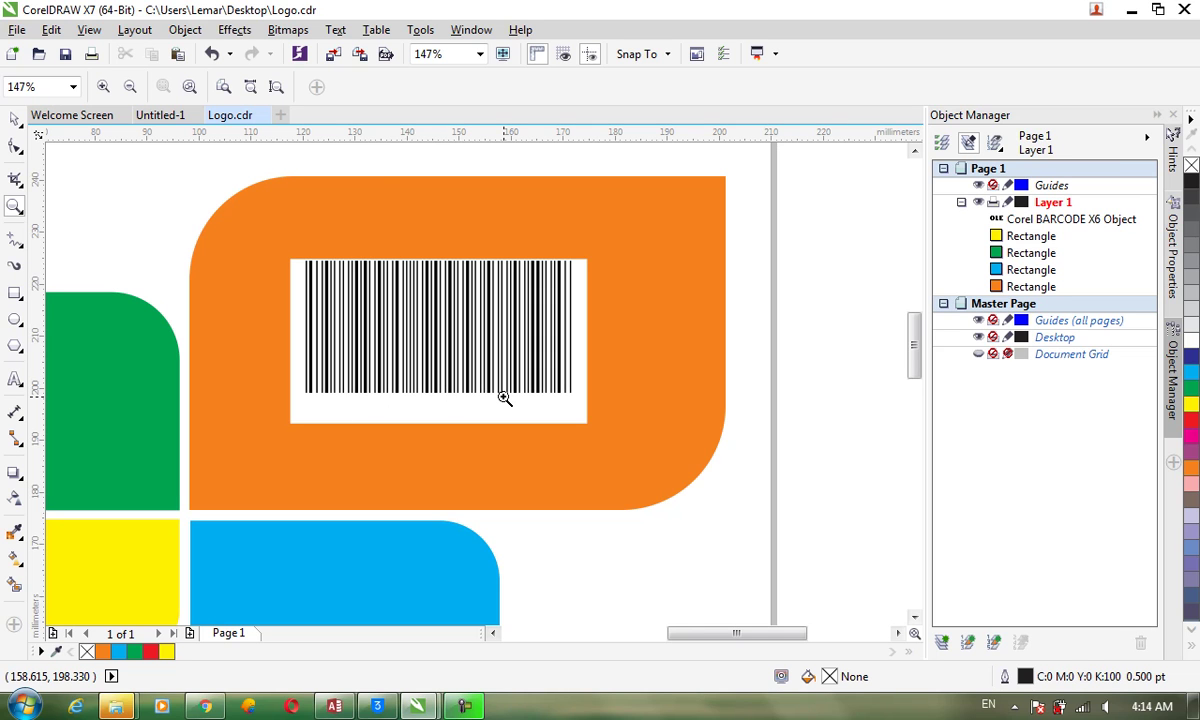
click(185, 30)
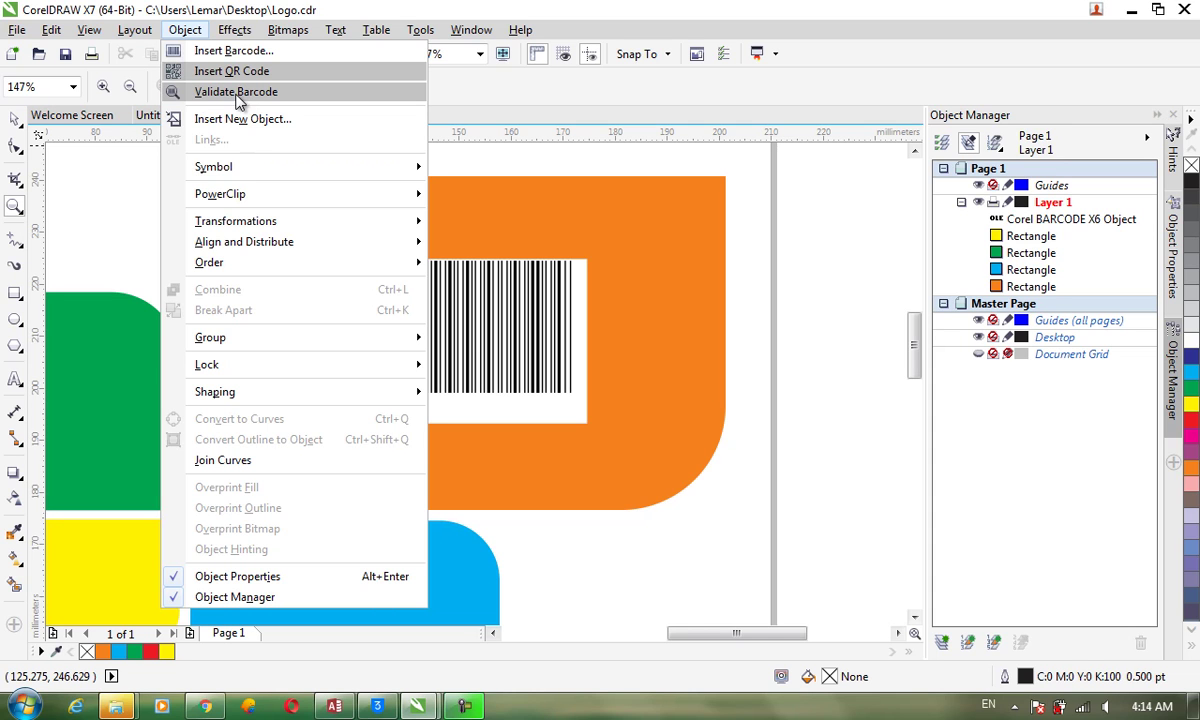
click(222, 92)
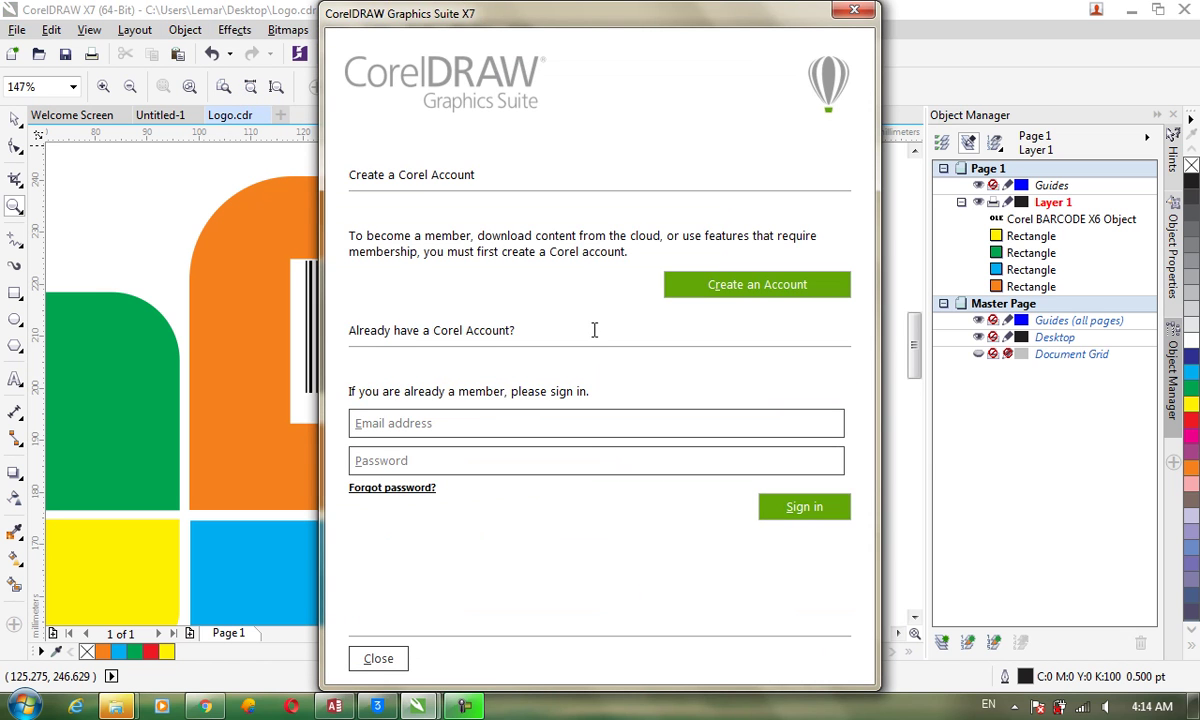
click(853, 14)
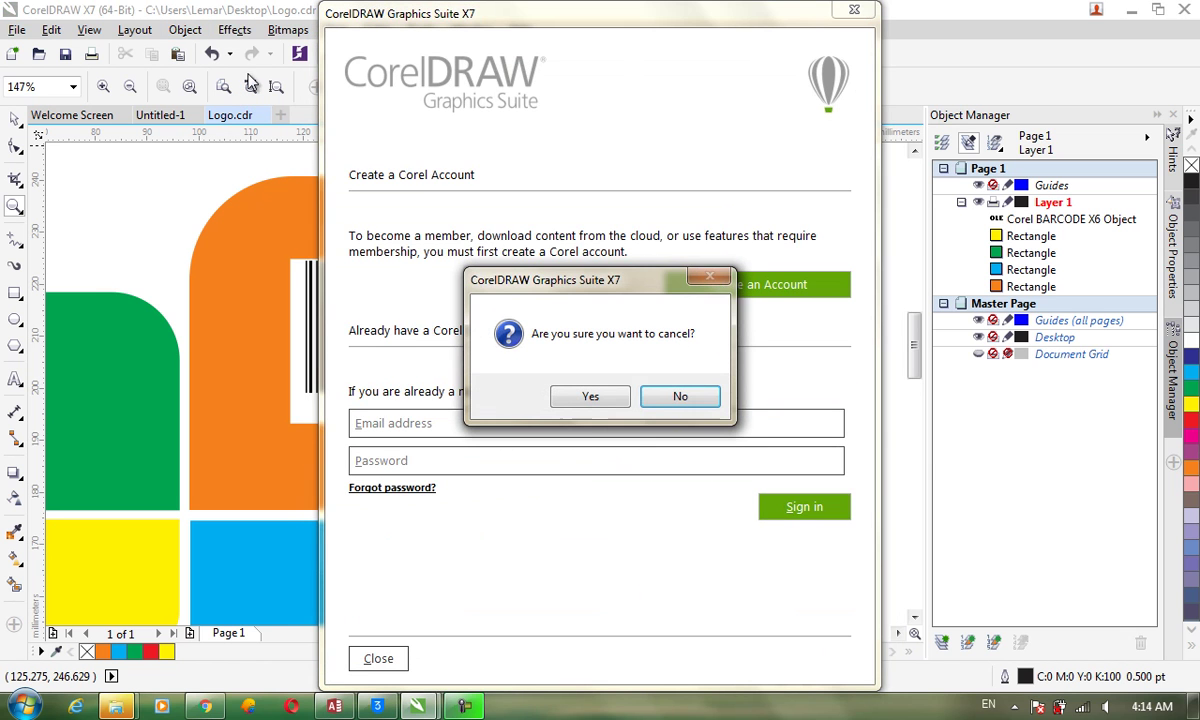
click(580, 396)
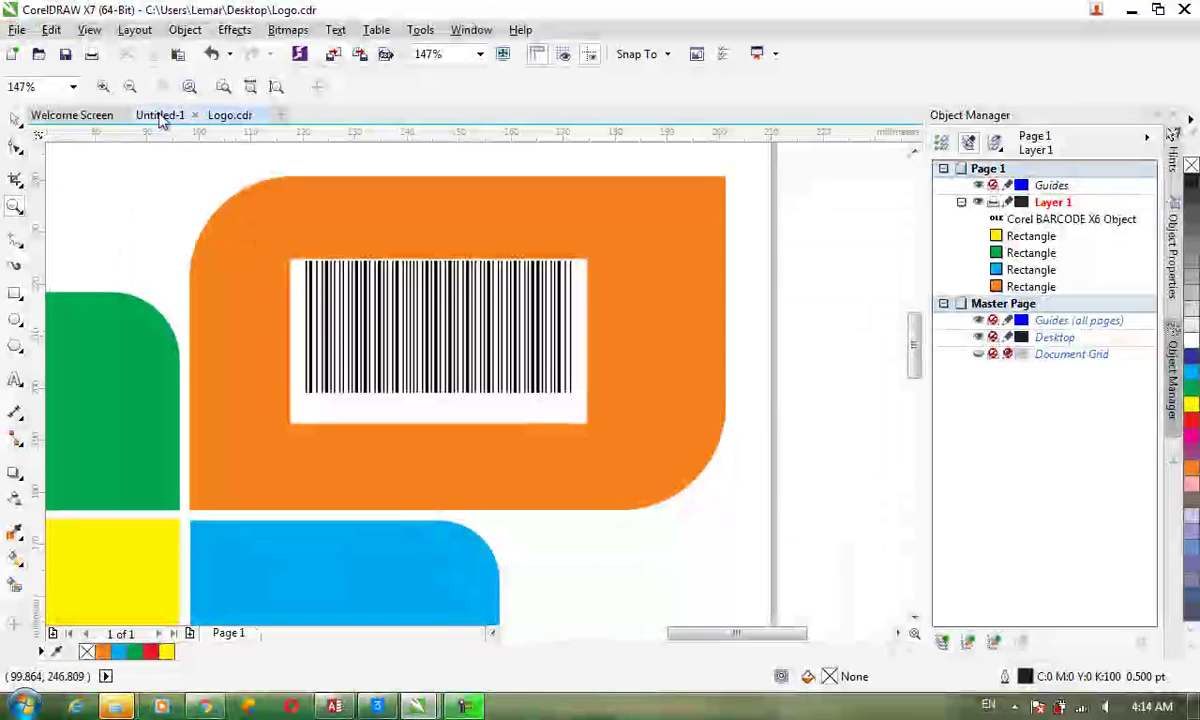
click(185, 29)
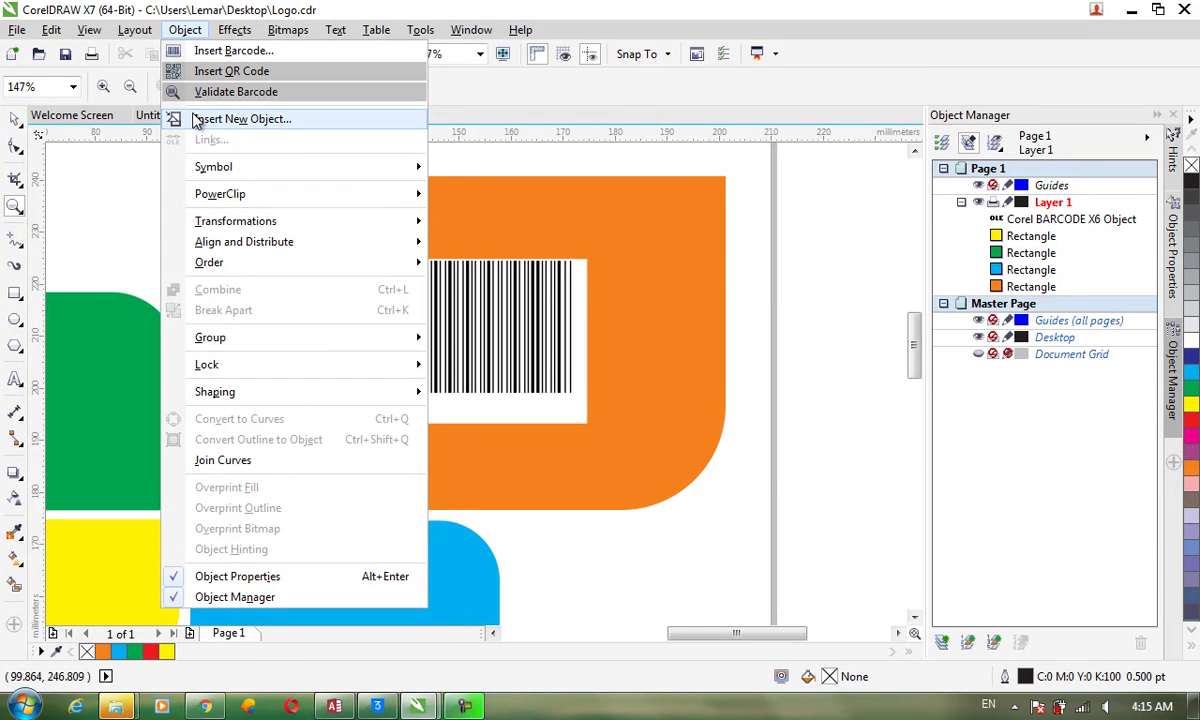
Embed the Word .docx file from the Documents library as a new object from file
click(197, 120)
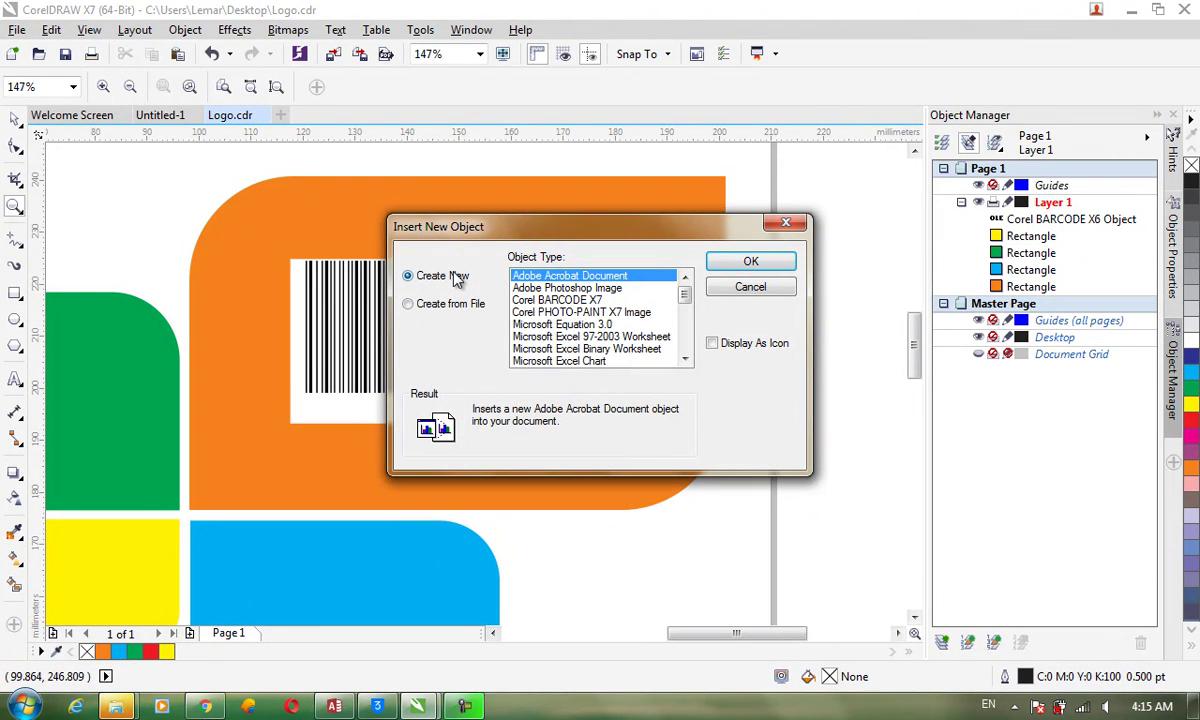
click(420, 303)
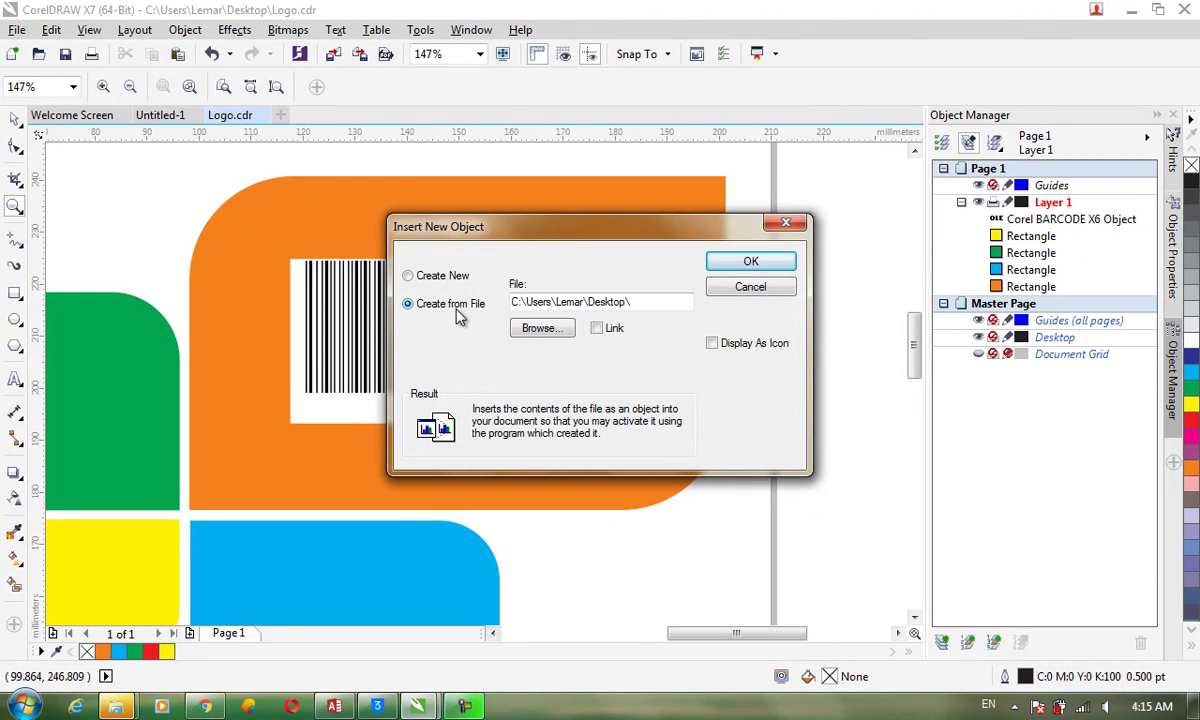
click(525, 333)
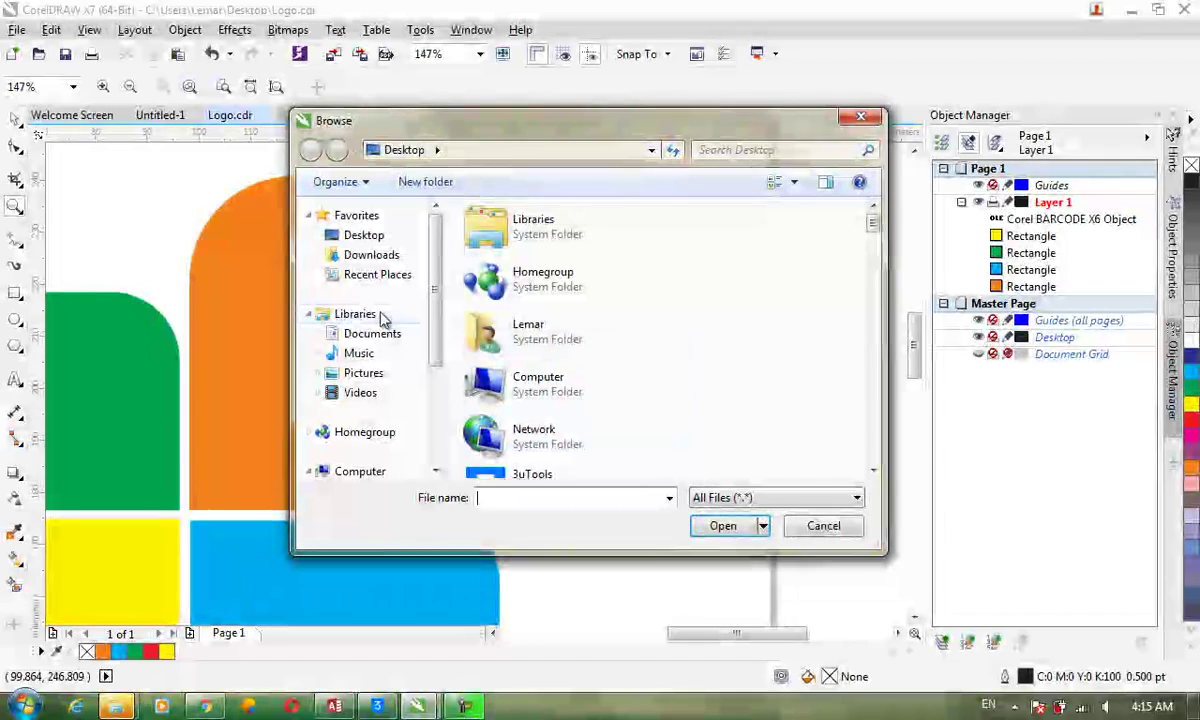
click(381, 334)
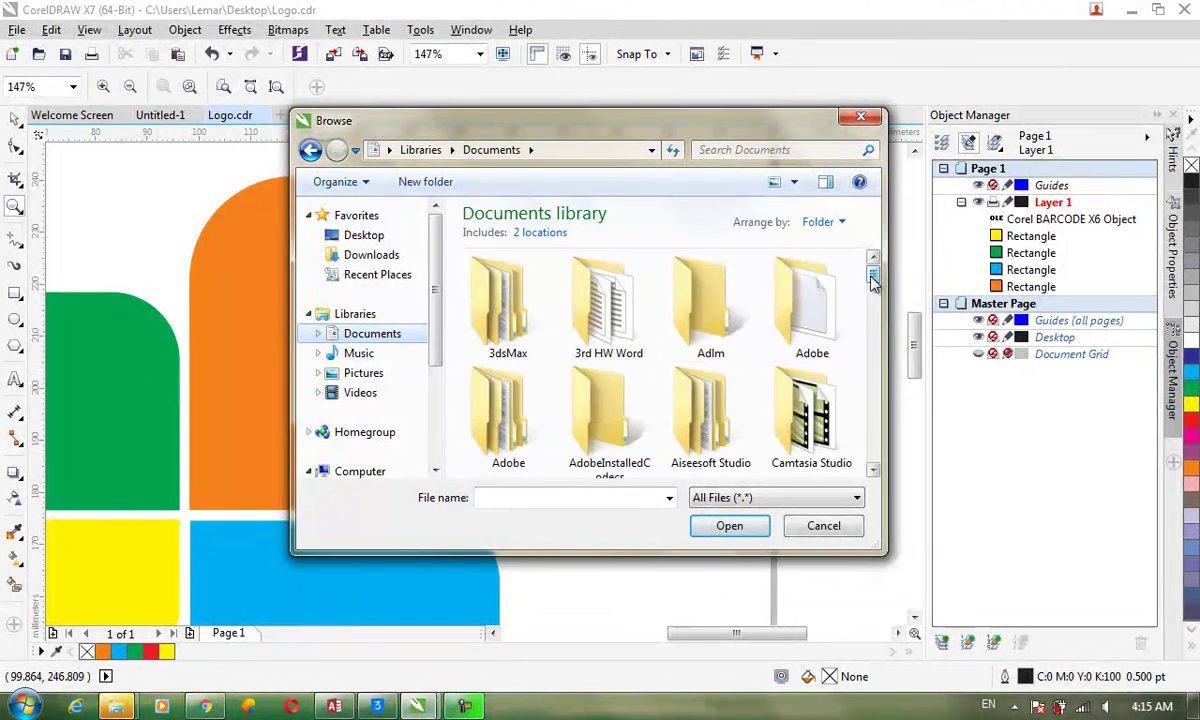
drag(873, 272, 874, 360)
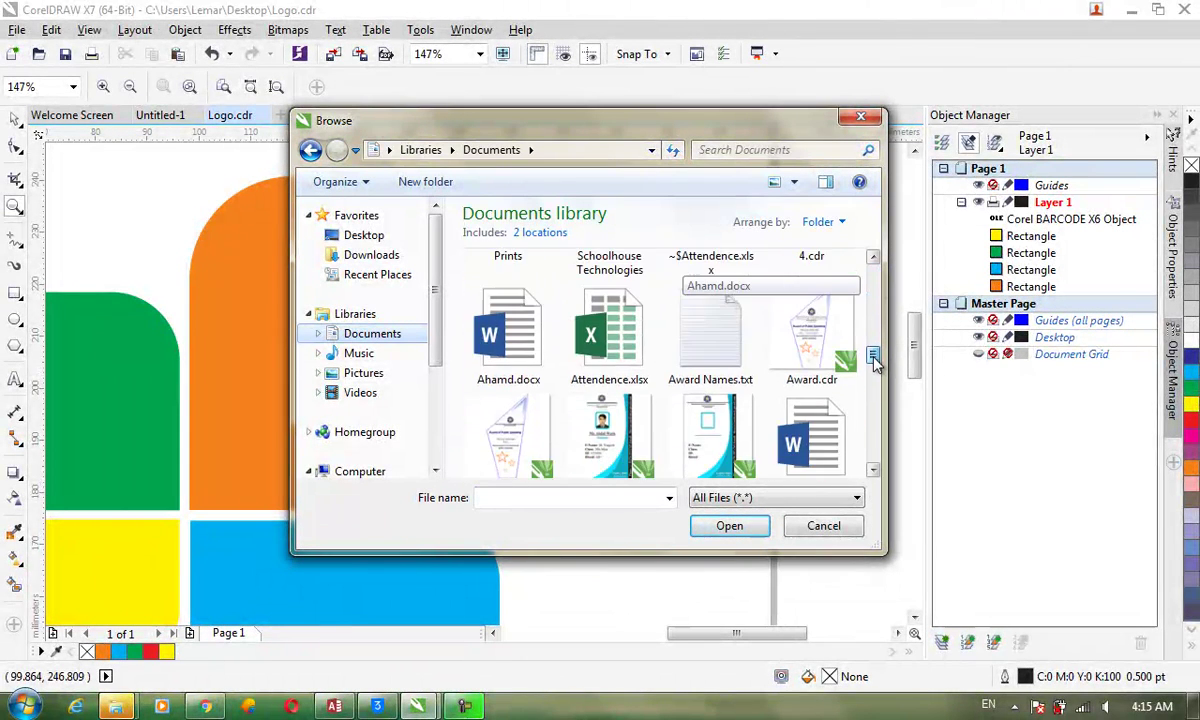
click(540, 370)
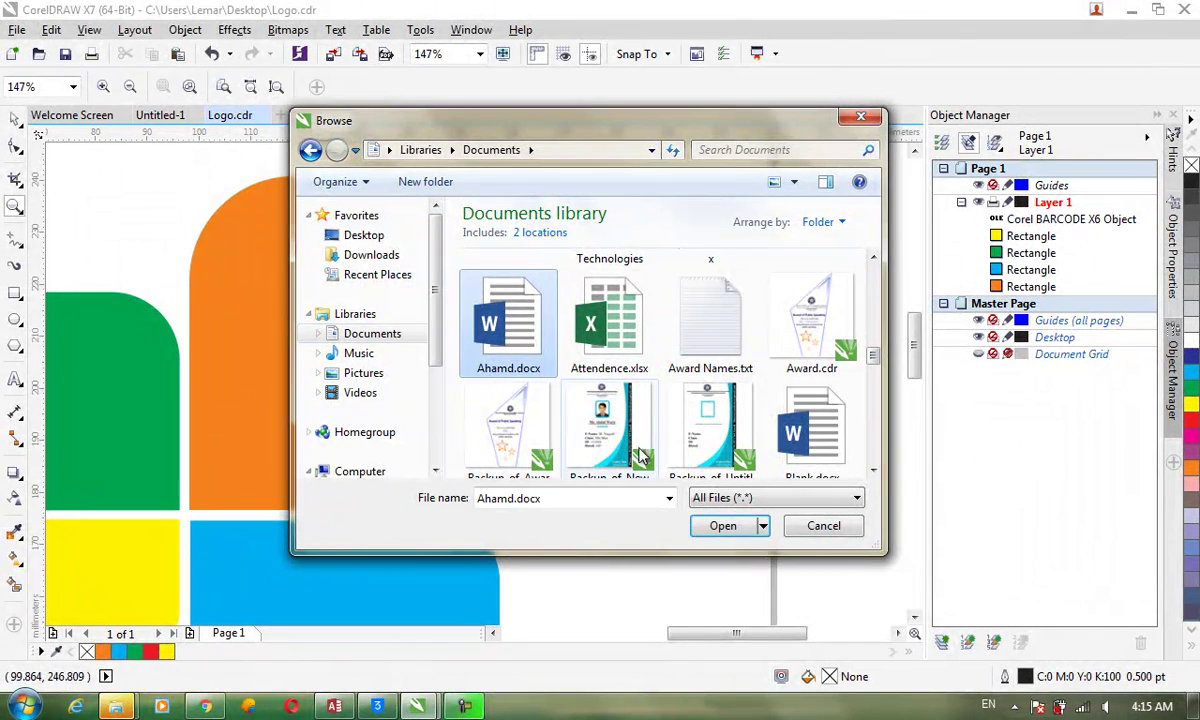
click(715, 526)
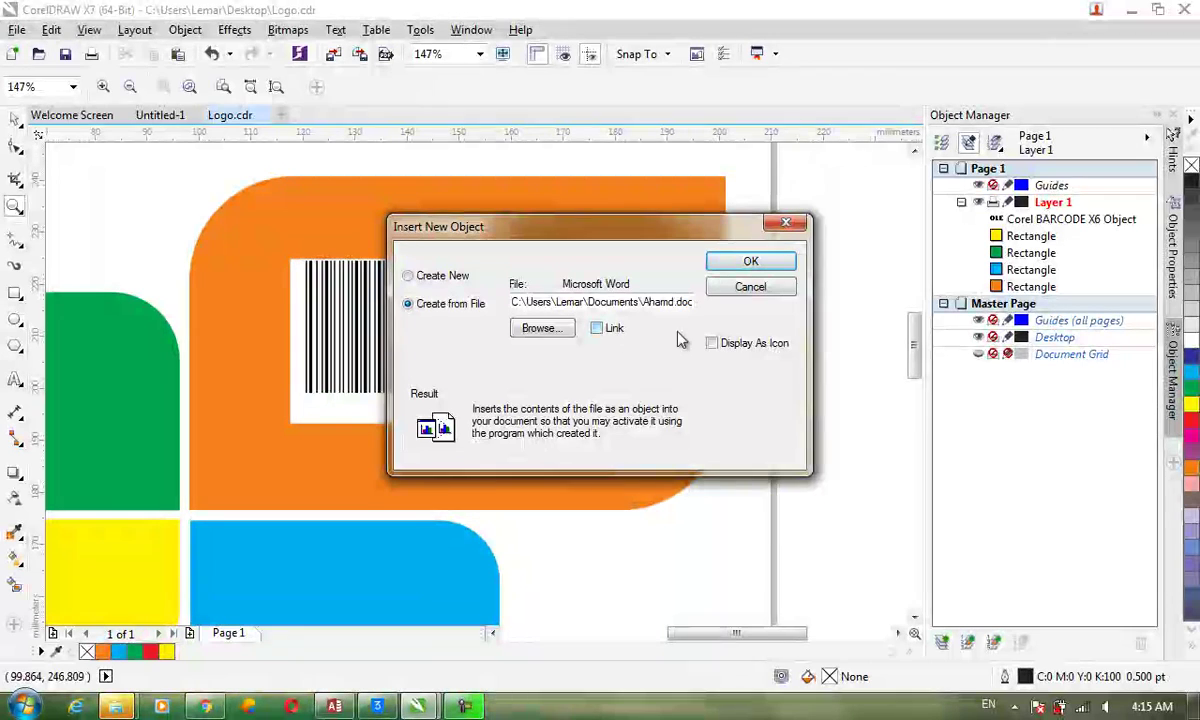
click(754, 259)
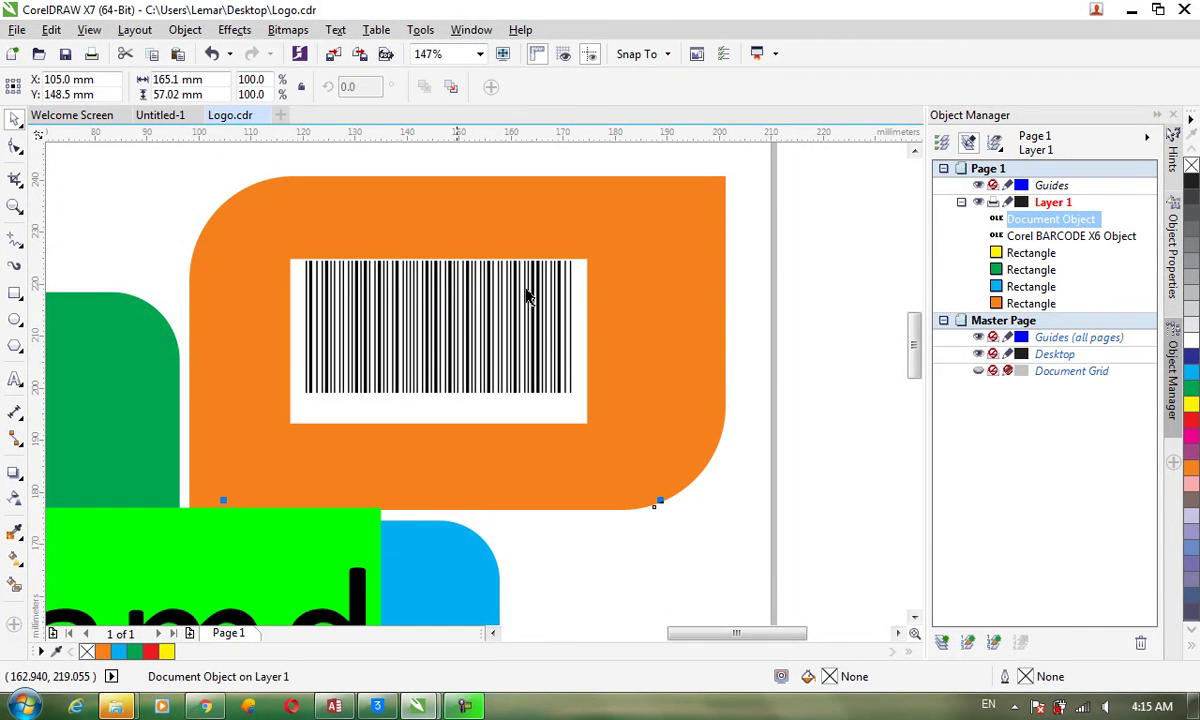
Zoom out to the whole logo and drag the green Word block over the orange shape
key(z)
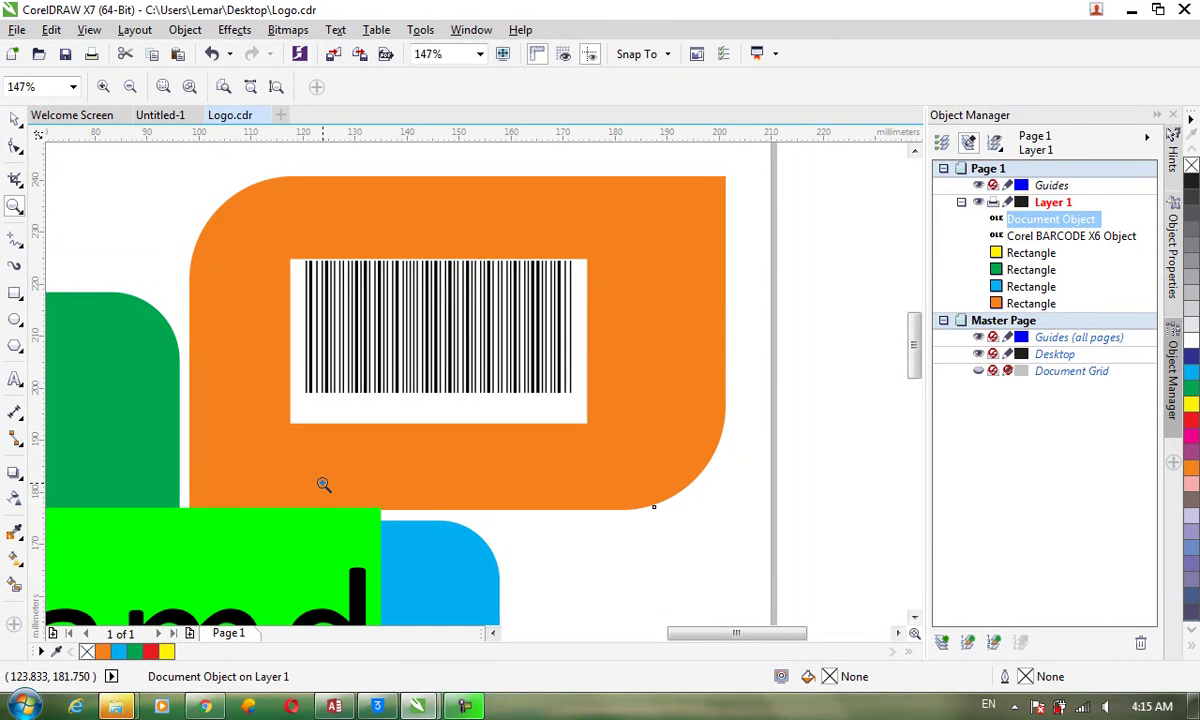
key(F3)
key(space)
drag(306, 462, 484, 398)
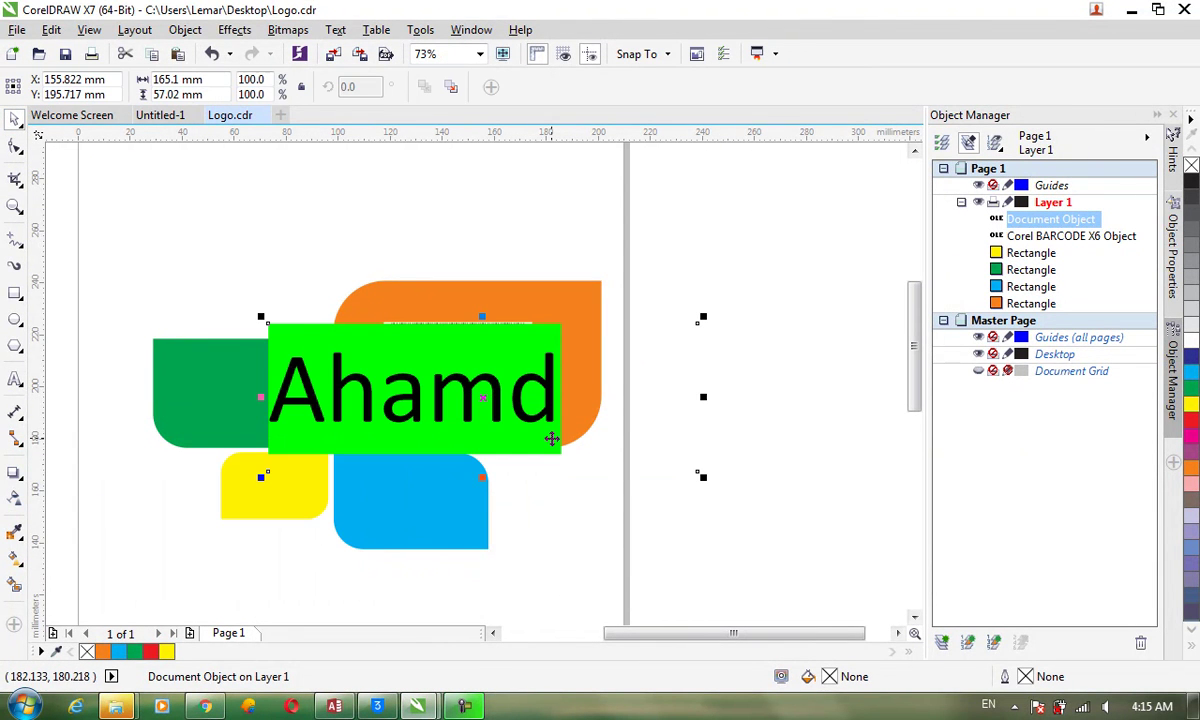
click(185, 29)
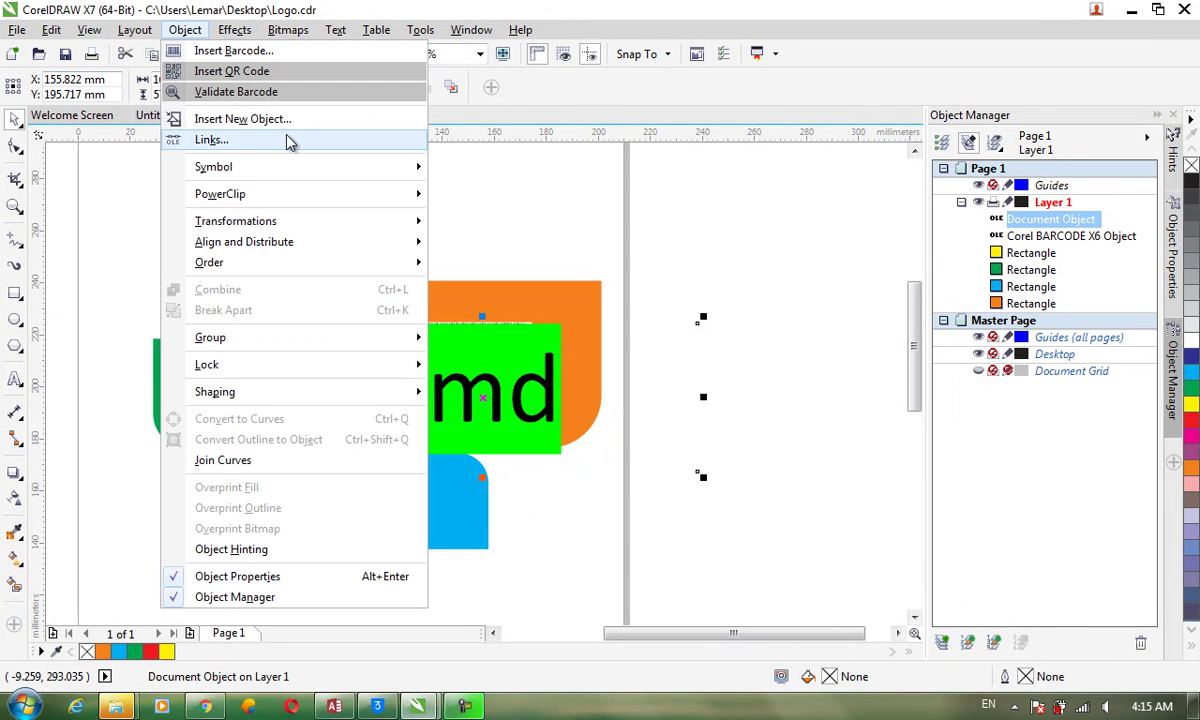
key(Escape)
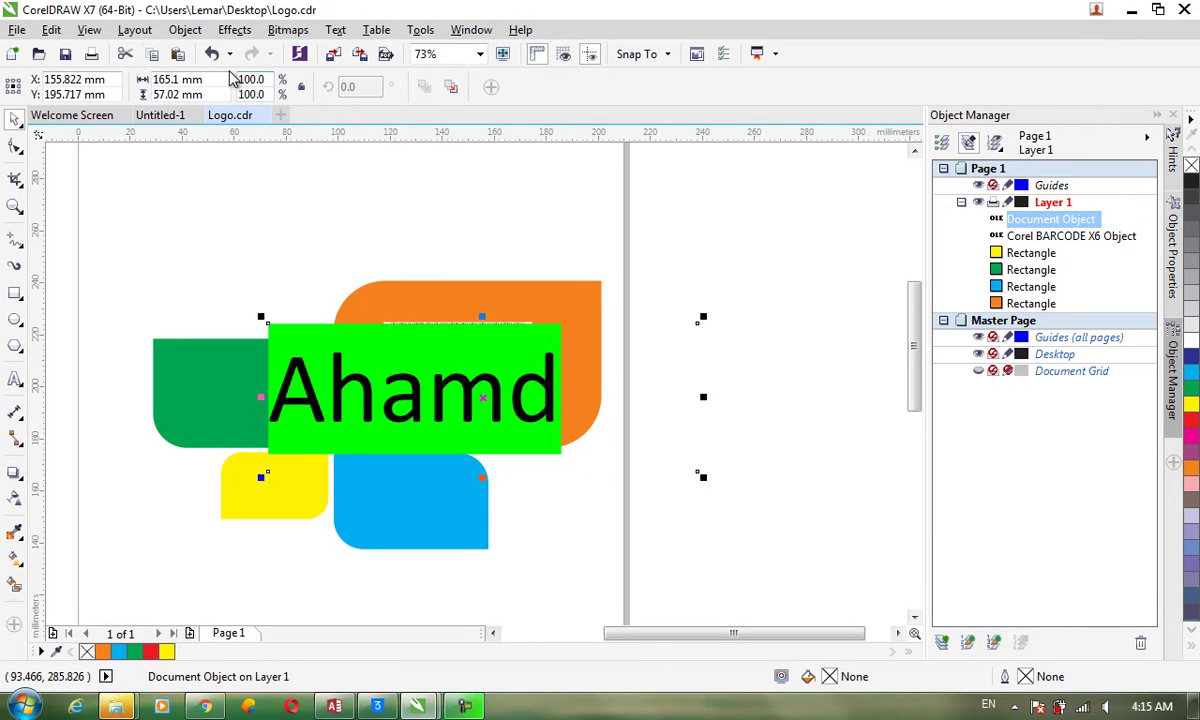
Reopen Insert New Object from file, cancel it, and drag the Word block slightly right
click(135, 30)
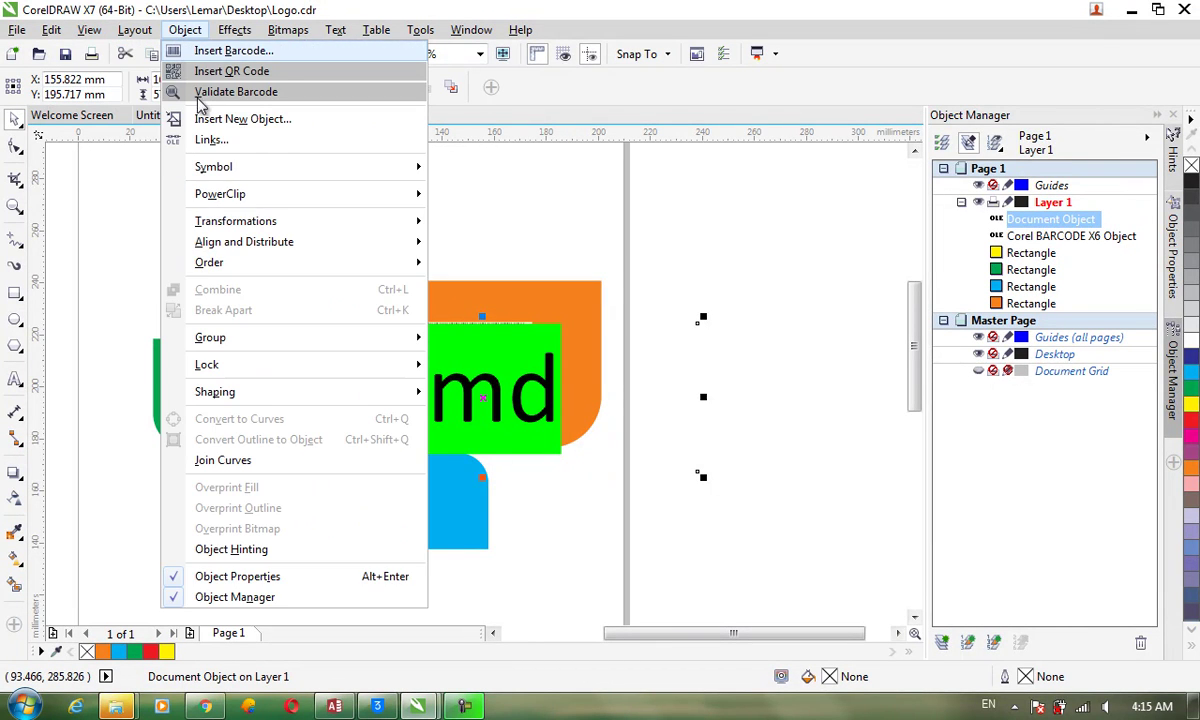
click(190, 115)
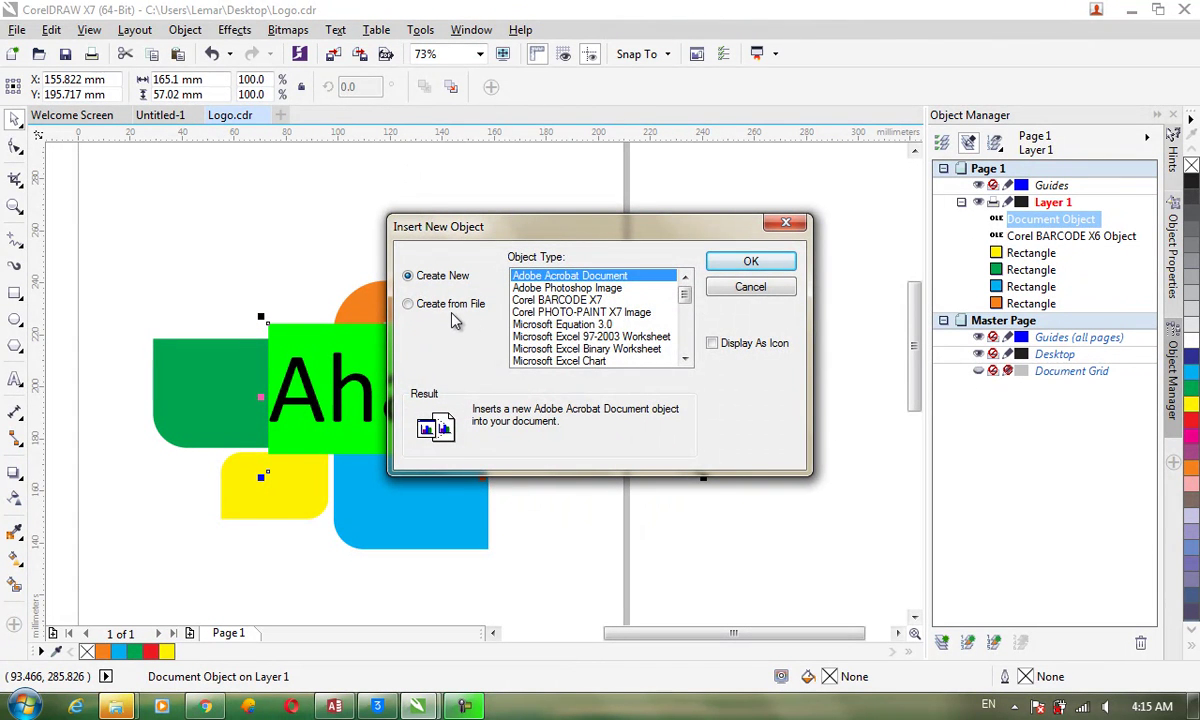
click(449, 308)
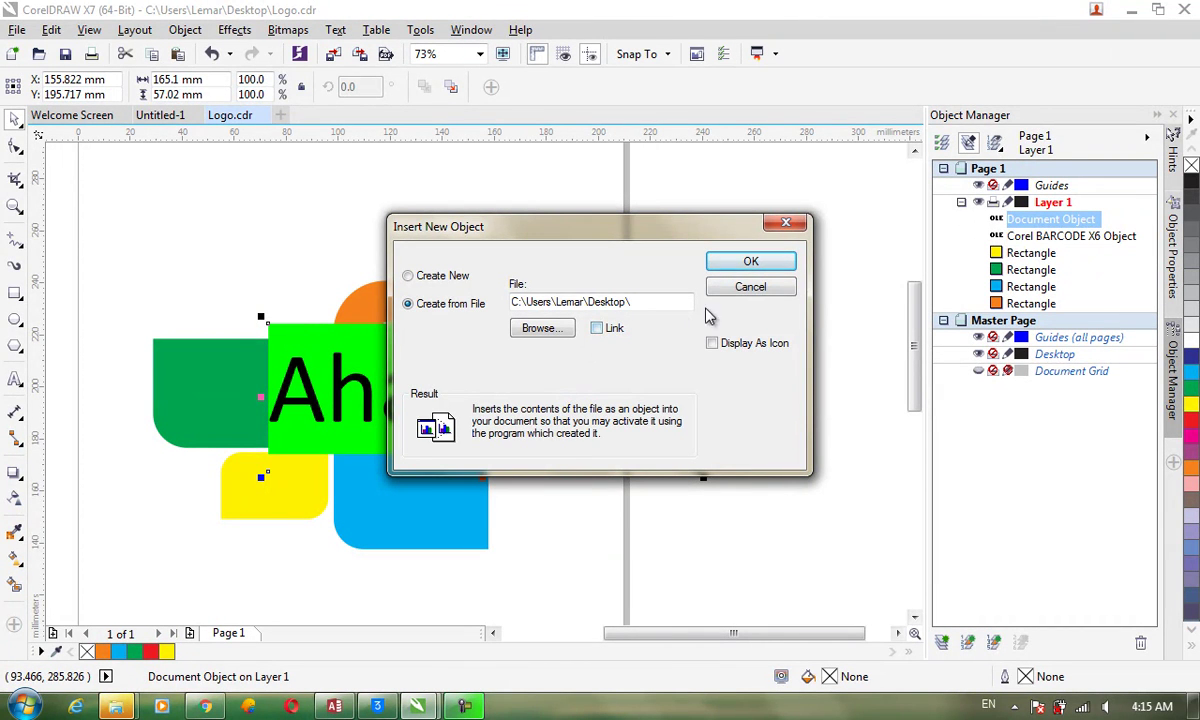
click(740, 287)
click(185, 30)
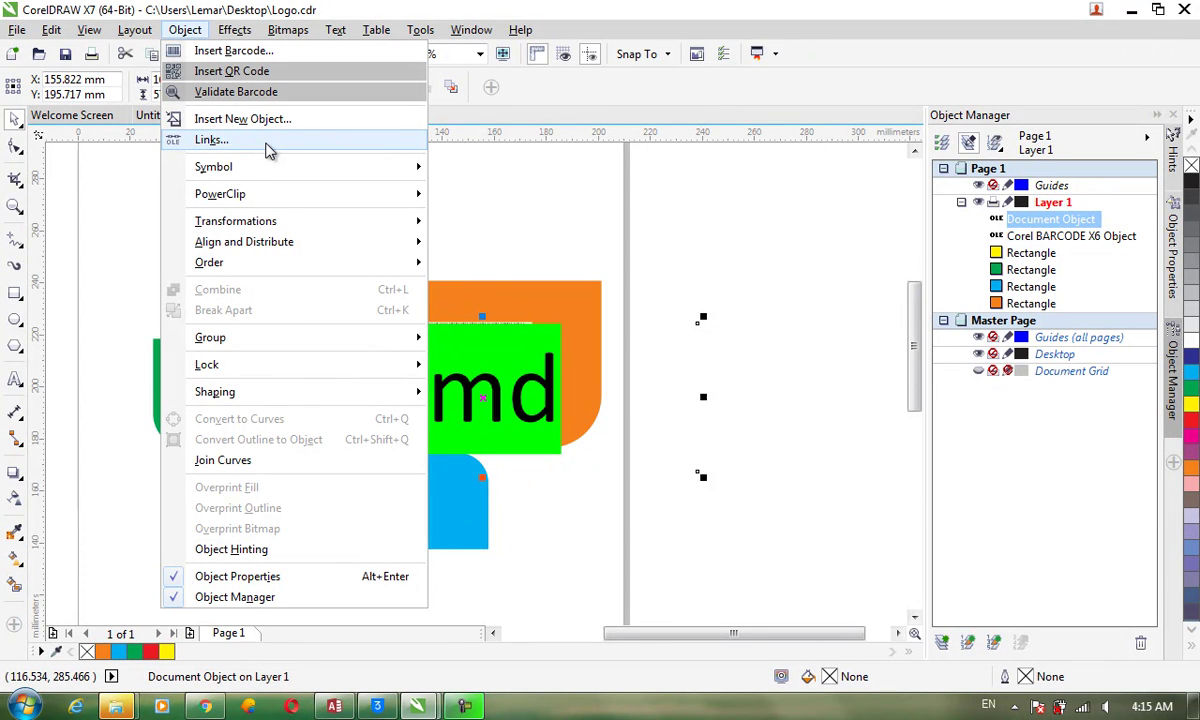
mouse_move(213, 167)
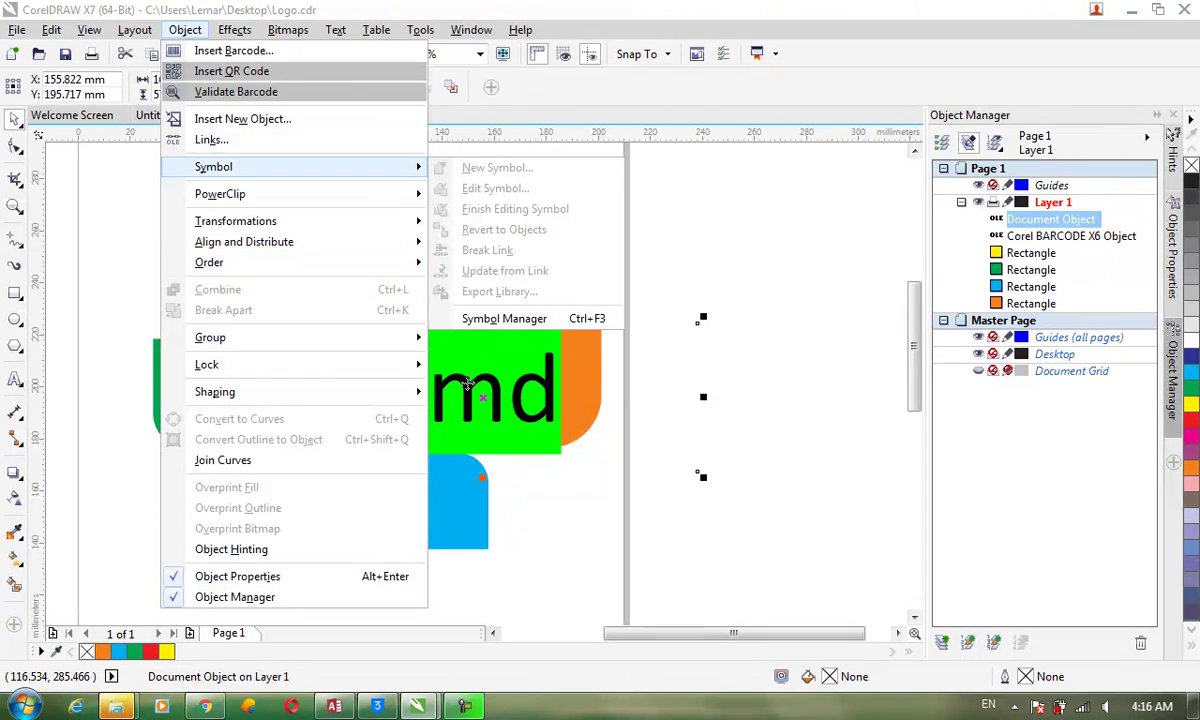
drag(483, 400, 533, 405)
Delete the green Word block and the barcode
key(Delete)
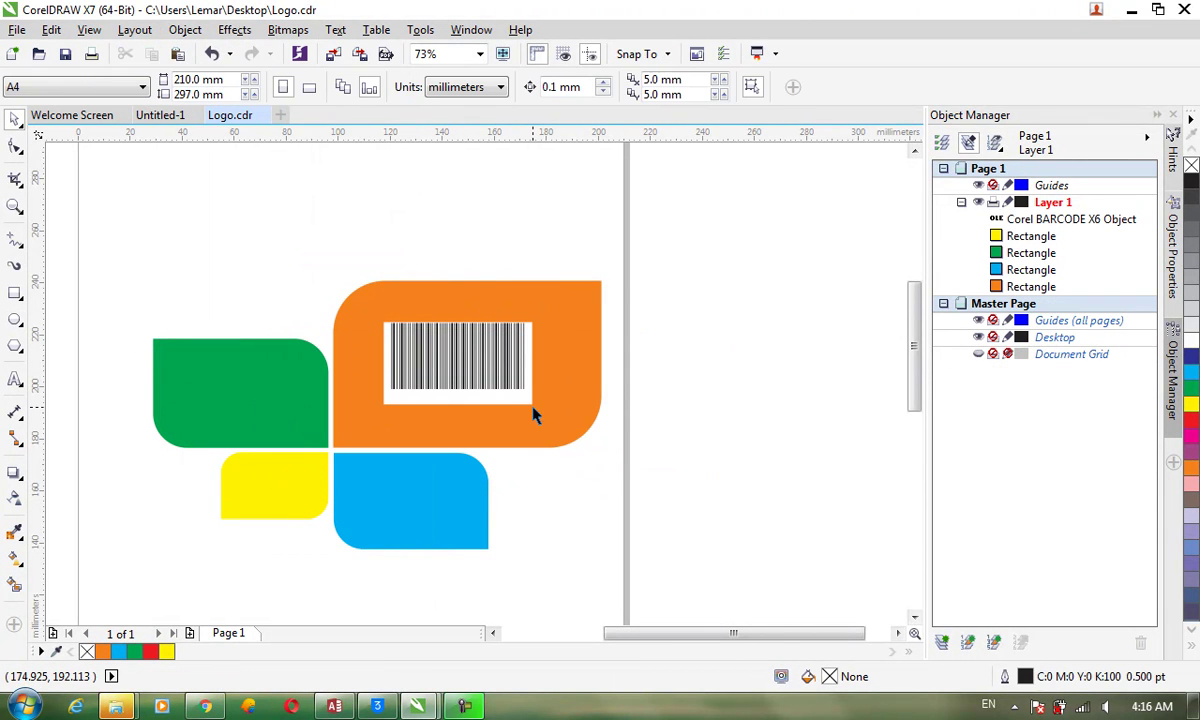
click(508, 390)
key(Delete)
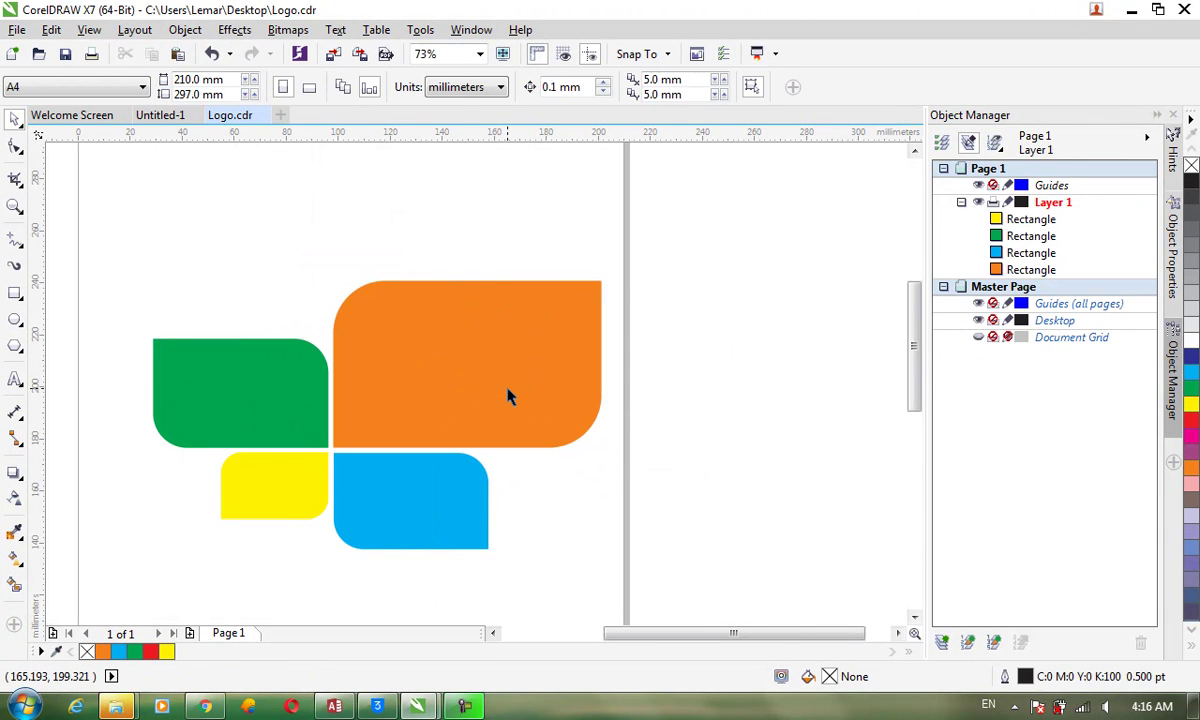
Convert the orange rounded rectangle into a new symbol named Shape
click(493, 384)
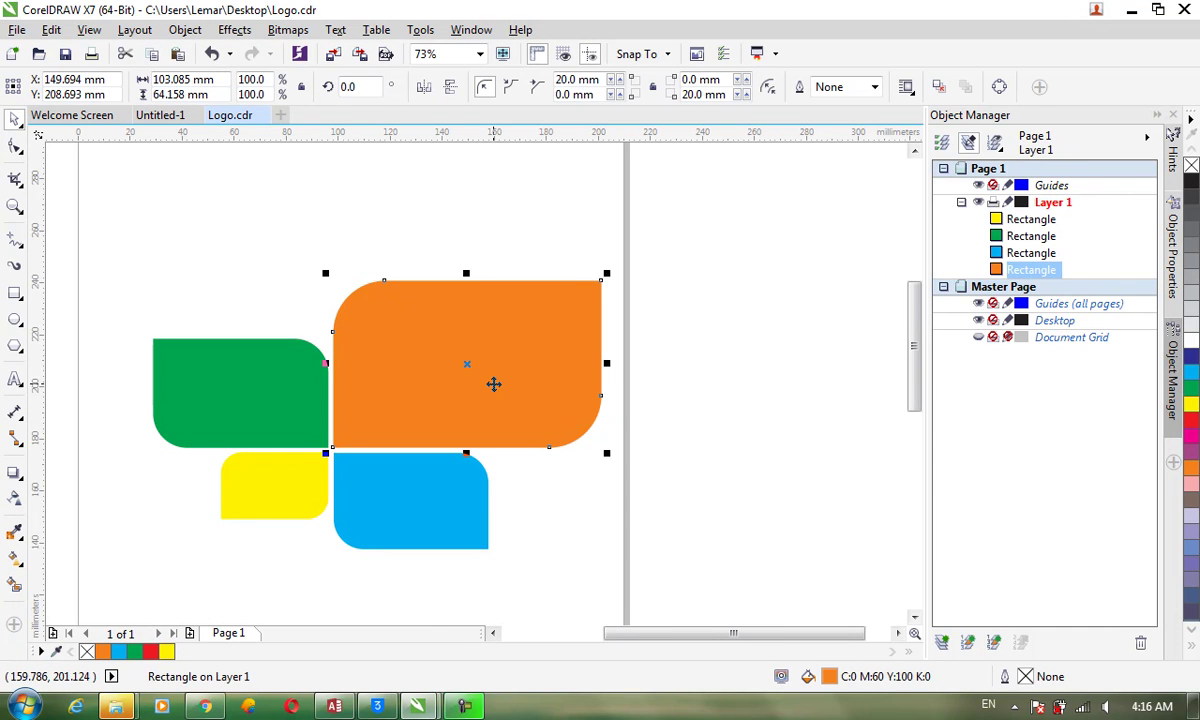
click(185, 29)
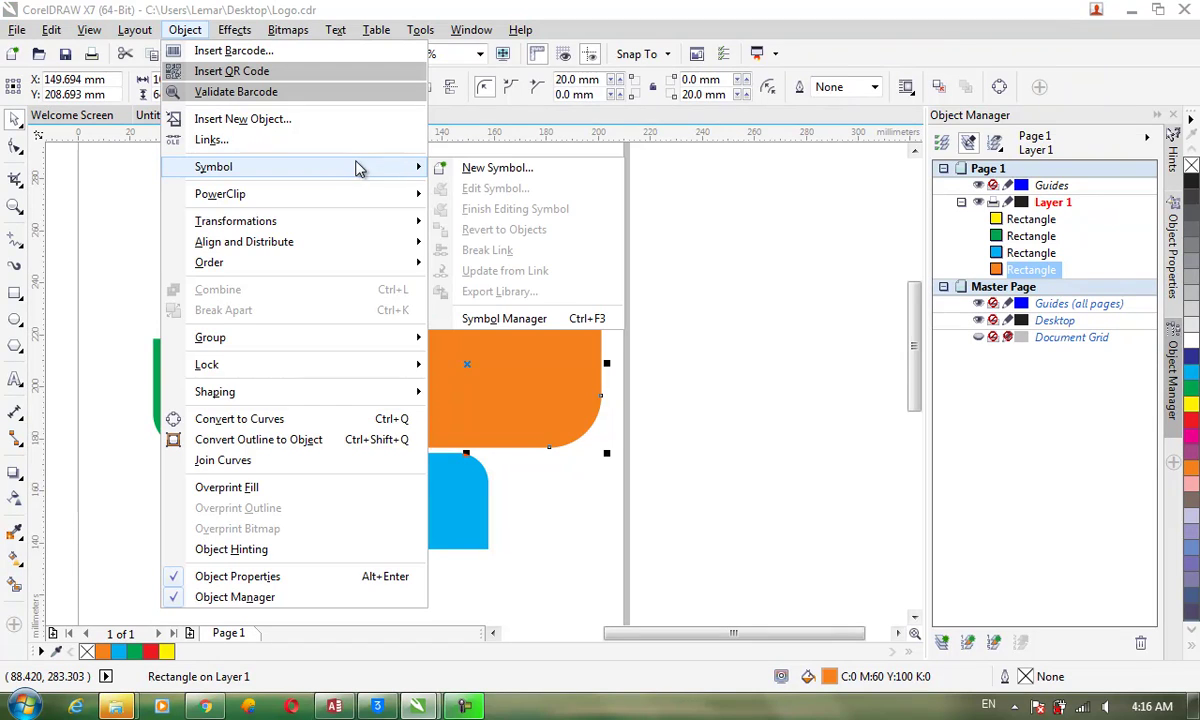
click(480, 170)
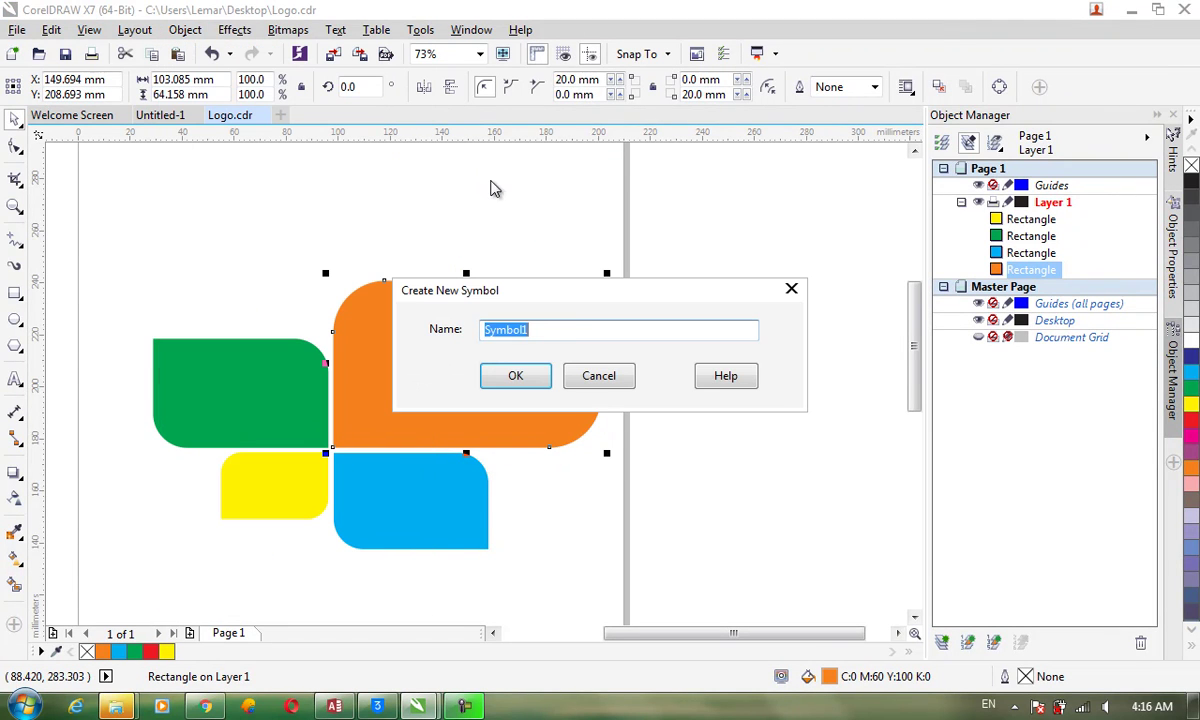
text(Sh)
text(pe)
key(Return)
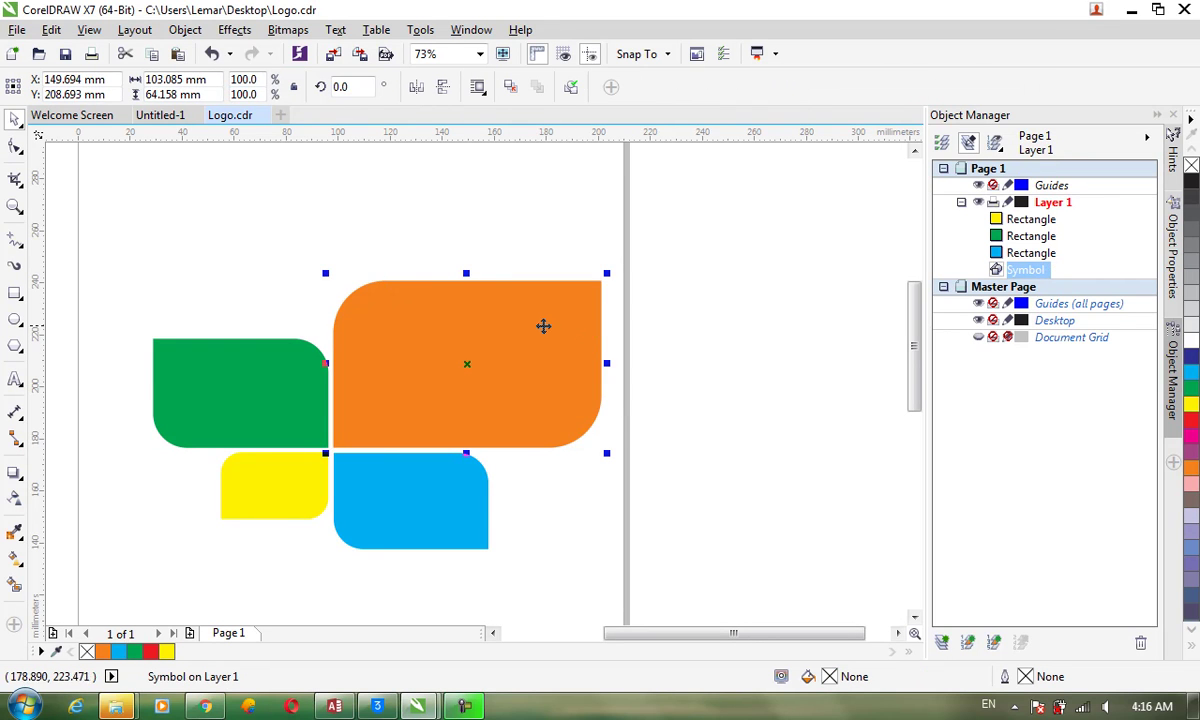
Move the orange Shape symbol right, just past the page edge
drag(539, 322, 746, 260)
click(626, 519)
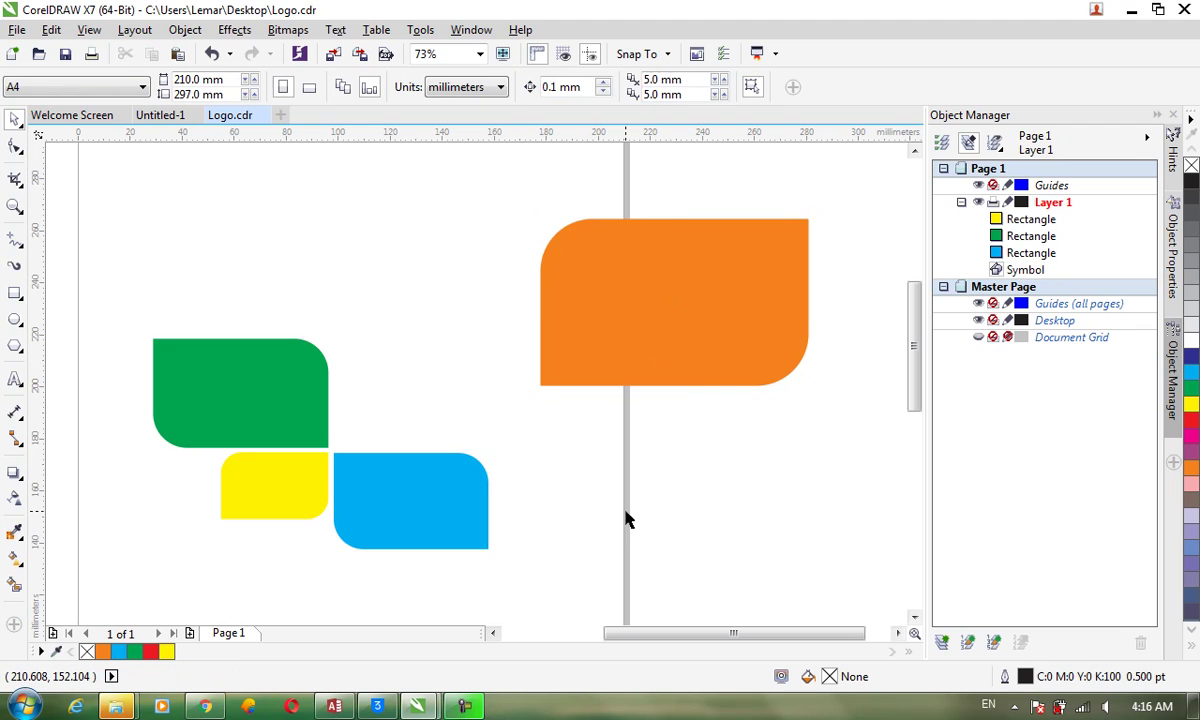
drag(680, 268, 737, 255)
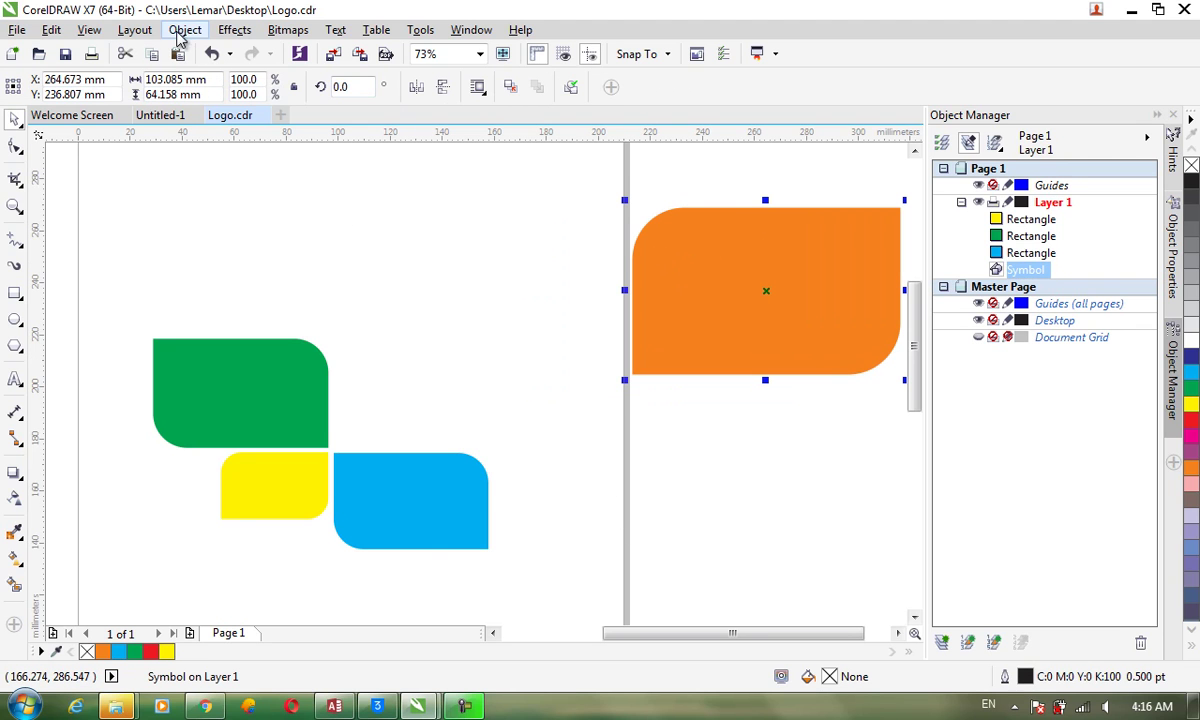
click(182, 30)
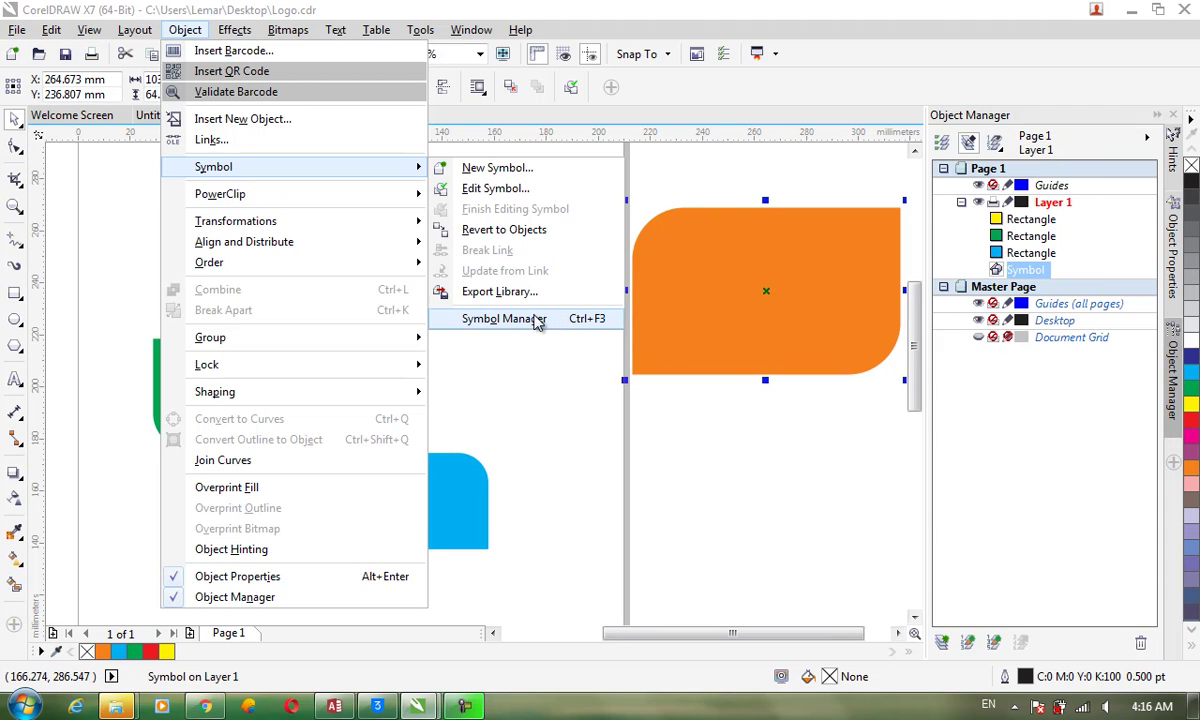
Add a smaller second copy of the orange Shape symbol at the top centre
click(535, 320)
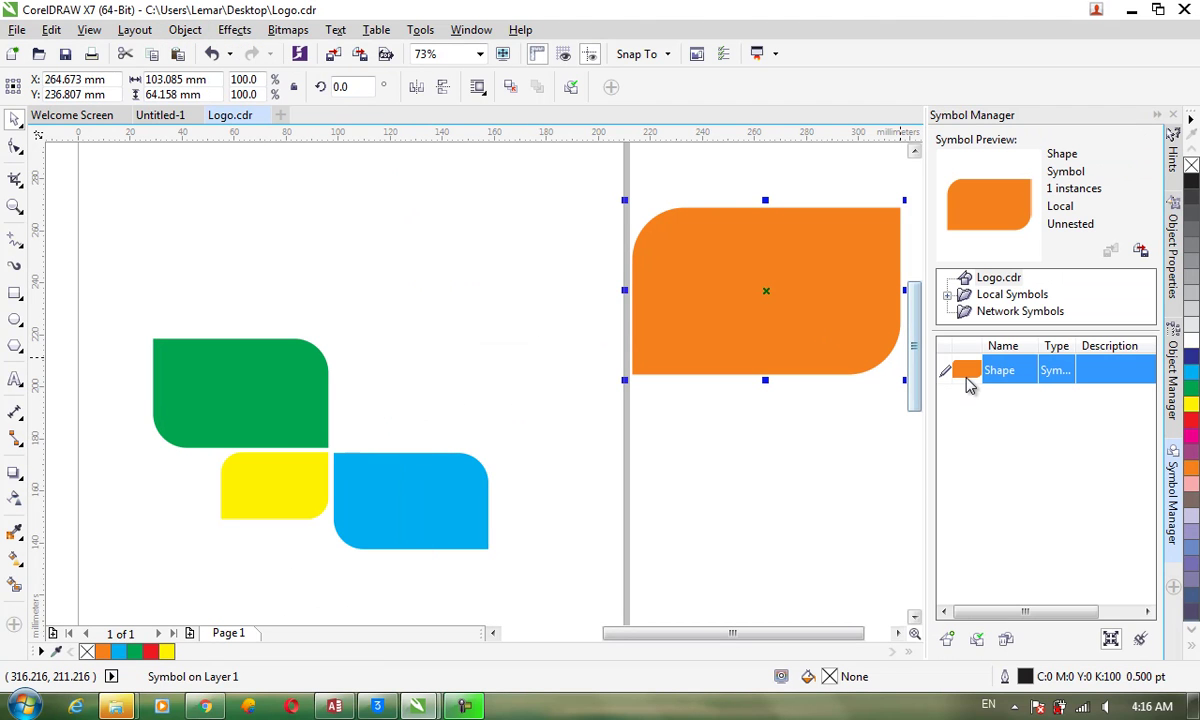
mouse_move(1003, 385)
mouse_down()
mouse_move(474, 271)
mouse_move(214, 183)
mouse_move(242, 201)
mouse_up()
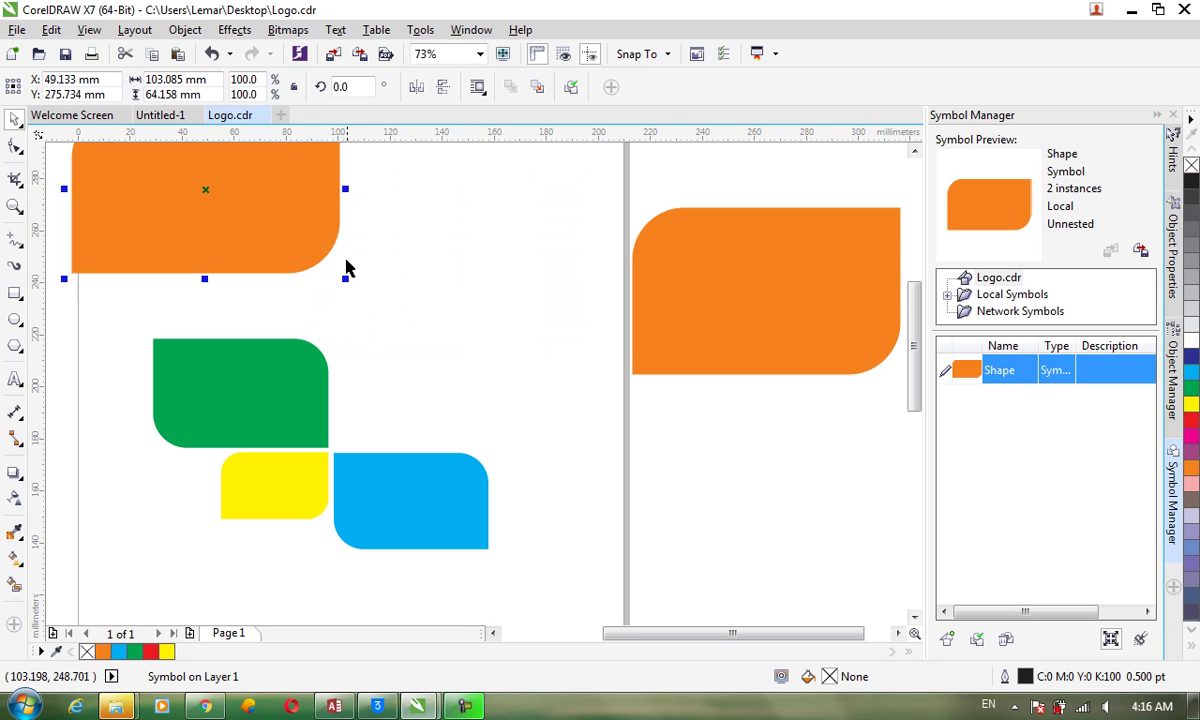
drag(344, 279, 233, 209)
drag(139, 171, 364, 220)
Turn the yellow rectangle into a new symbol named Shape2
click(304, 357)
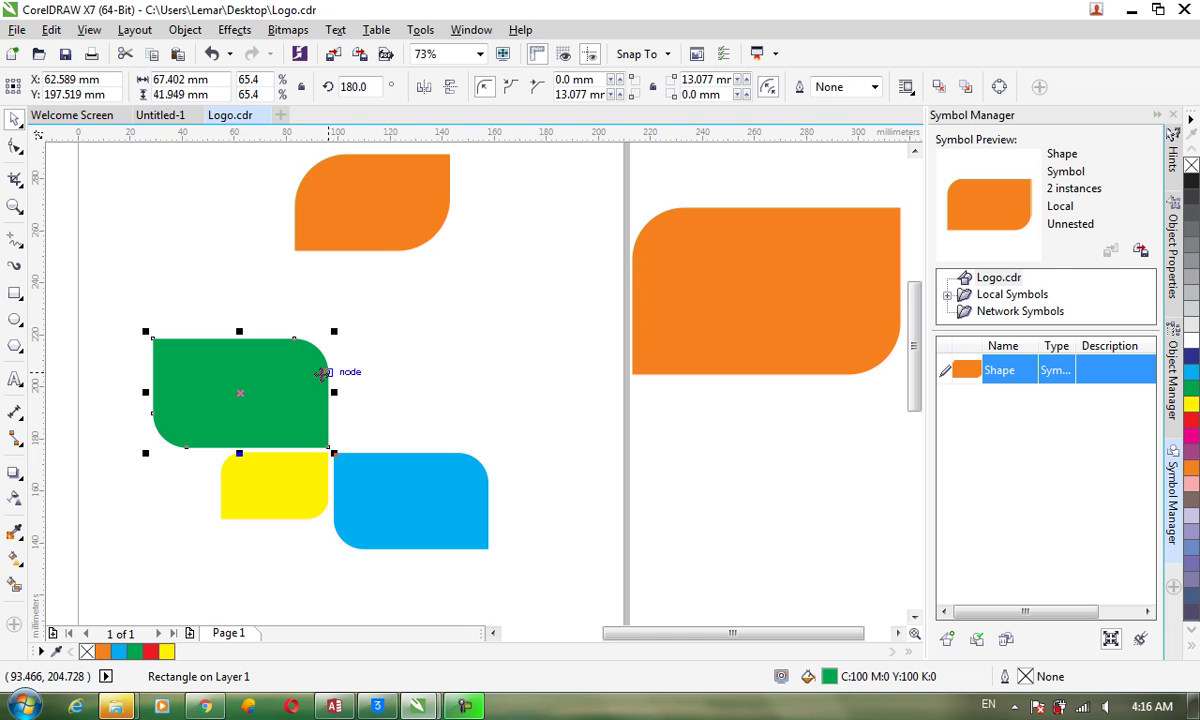
click(302, 480)
click(185, 29)
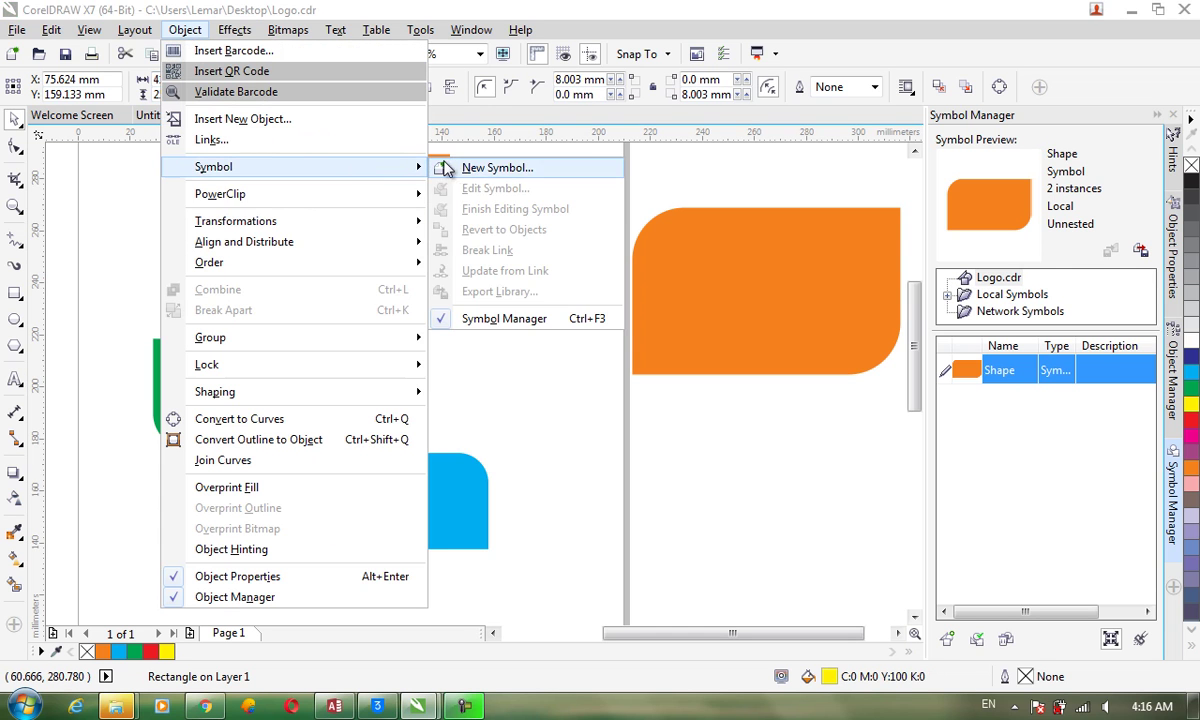
click(463, 168)
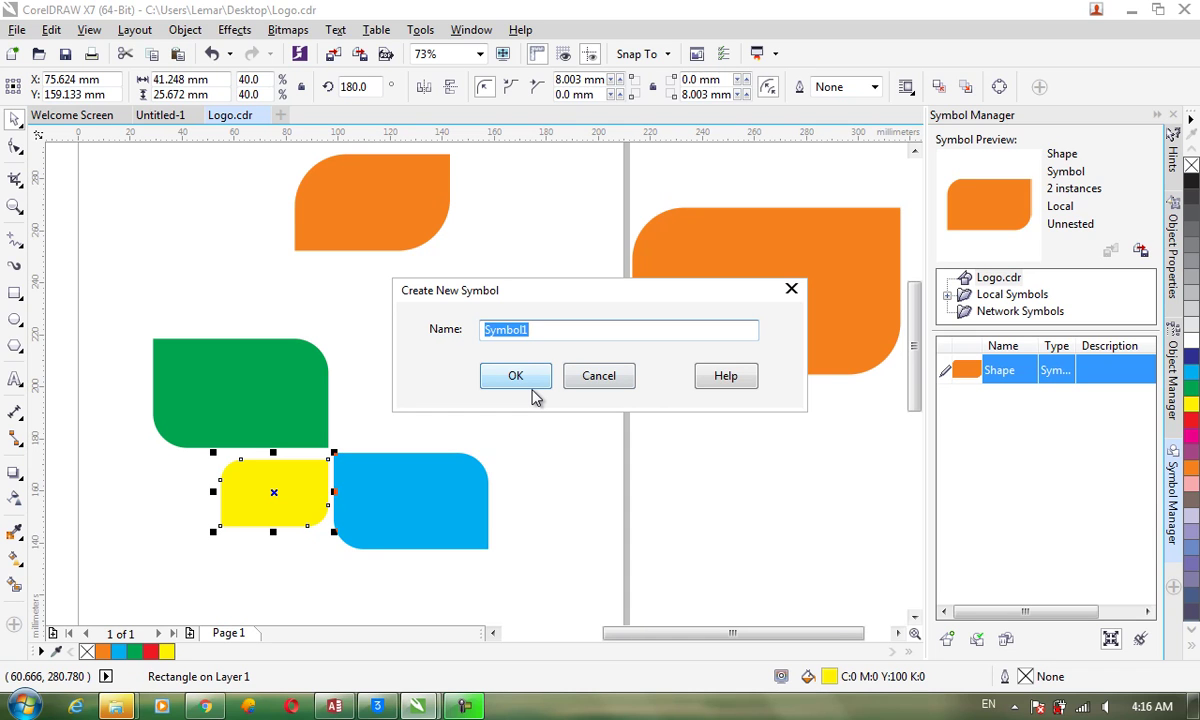
text(Shape)
click(515, 376)
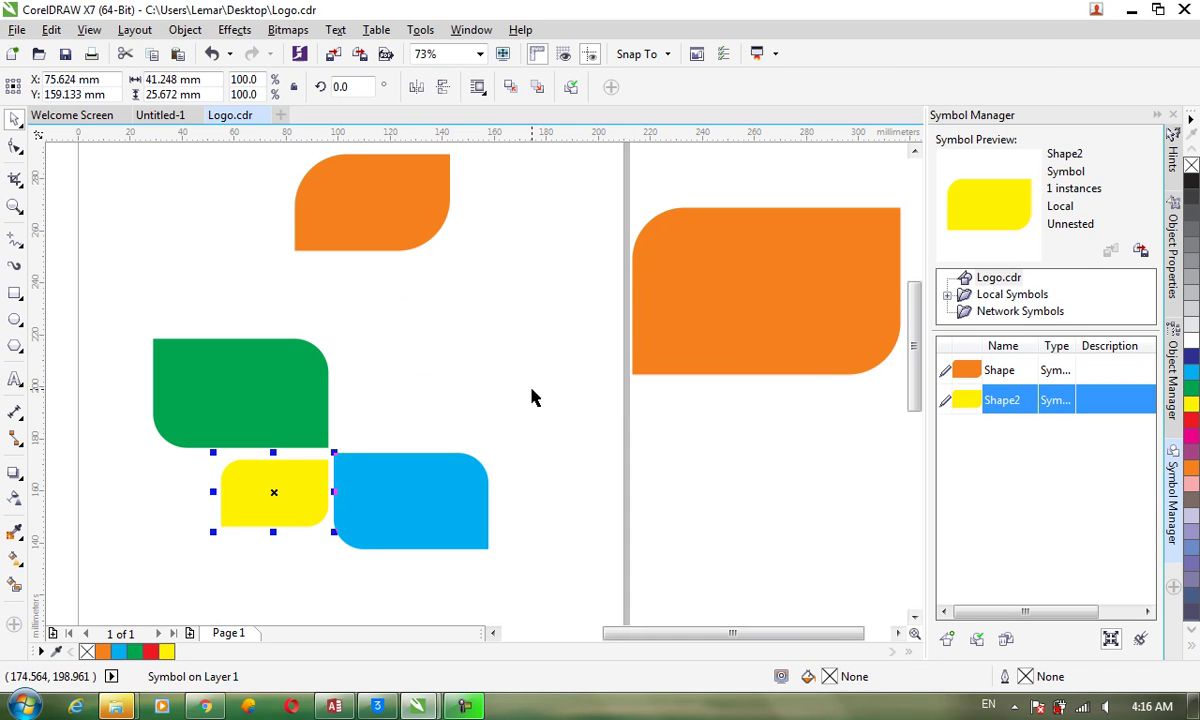
Place a Shape2 copy and a third orange Shape copy at lower right
drag(858, 415, 536, 381)
drag(962, 370, 471, 289)
mouse_move(551, 323)
mouse_down()
mouse_move(712, 489)
mouse_move(791, 512)
mouse_up()
click(966, 400)
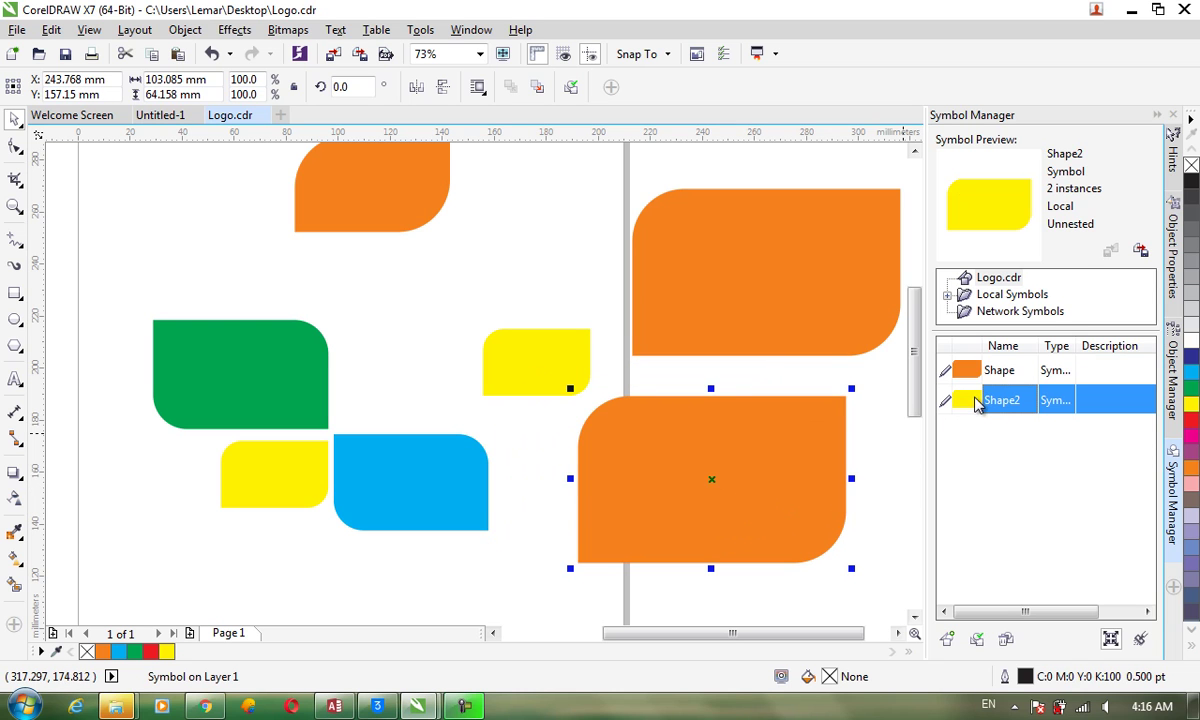
click(1019, 311)
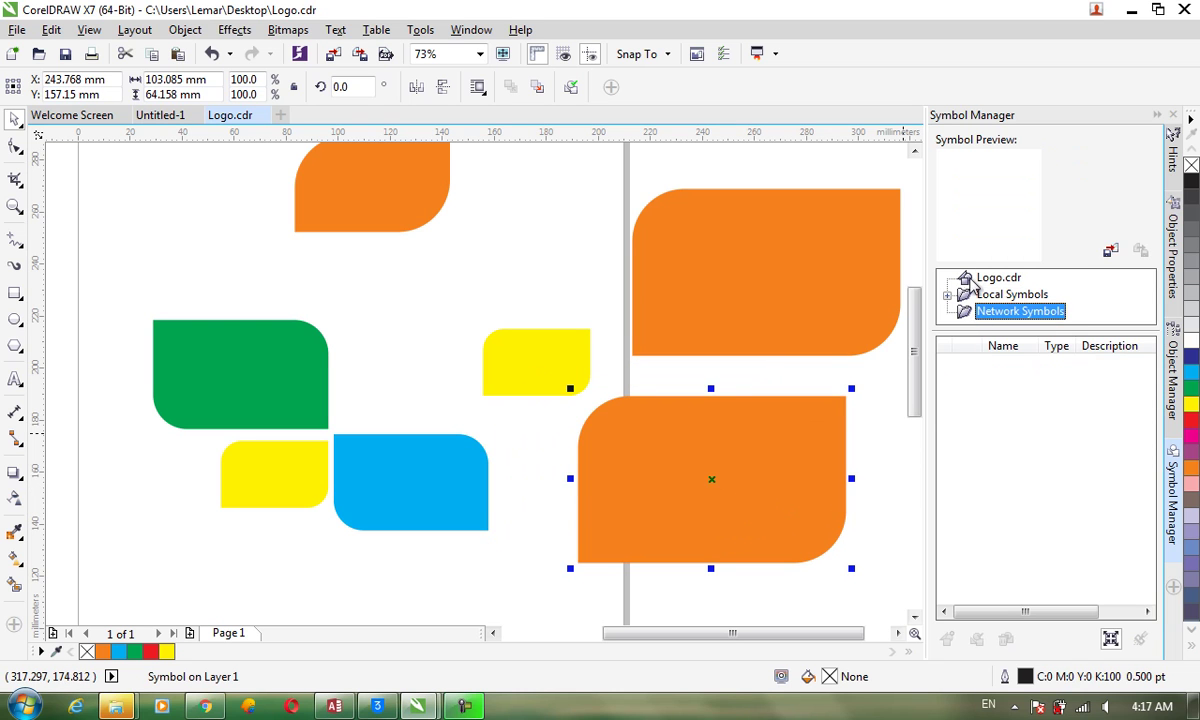
click(978, 278)
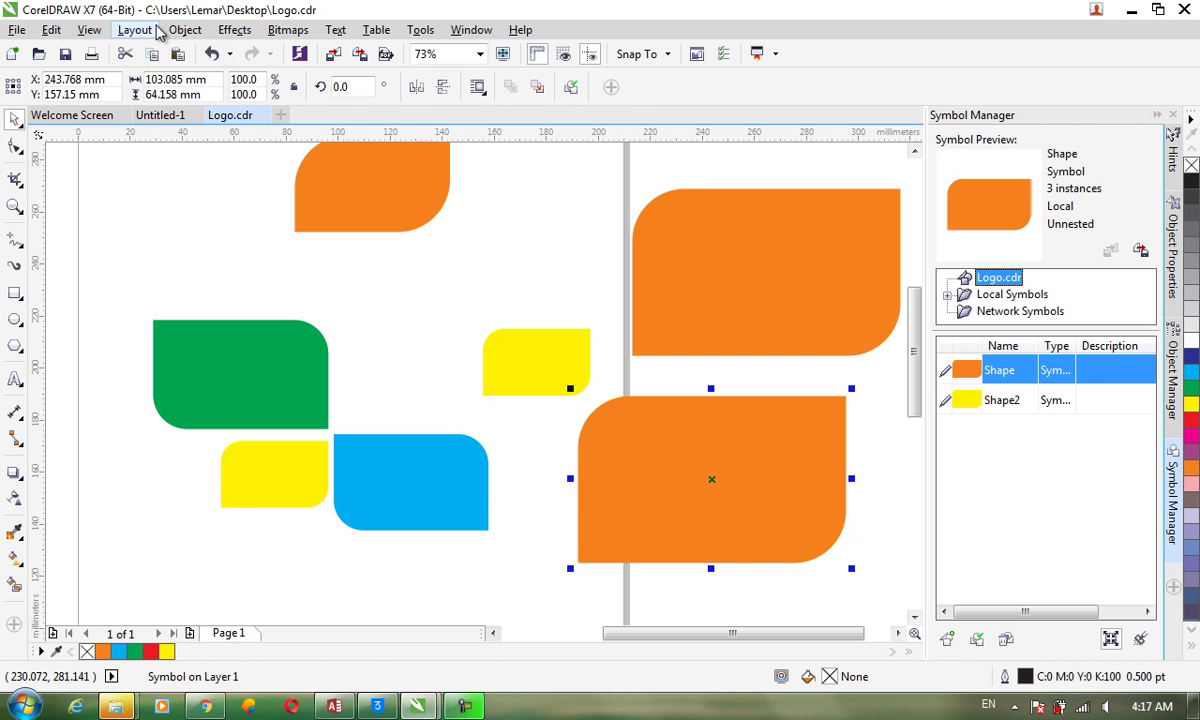
click(180, 30)
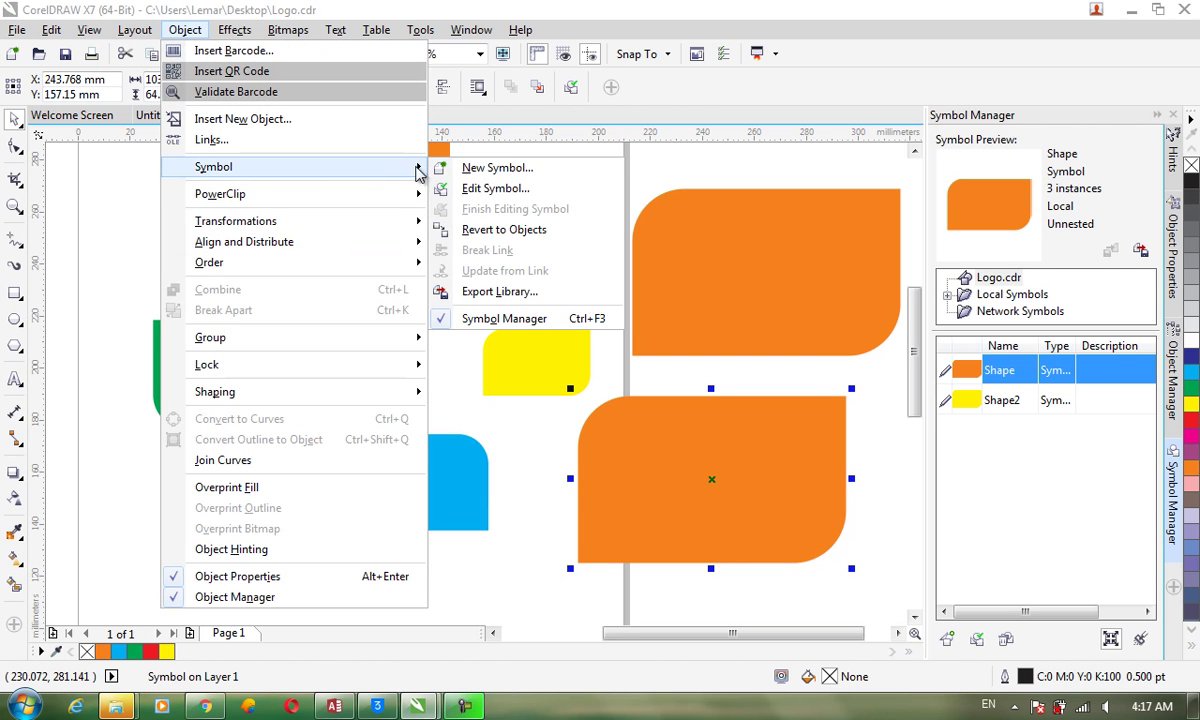
Edit the Shape symbol's rectangle to scalloped corners, updating all three orange copies
click(530, 188)
click(485, 495)
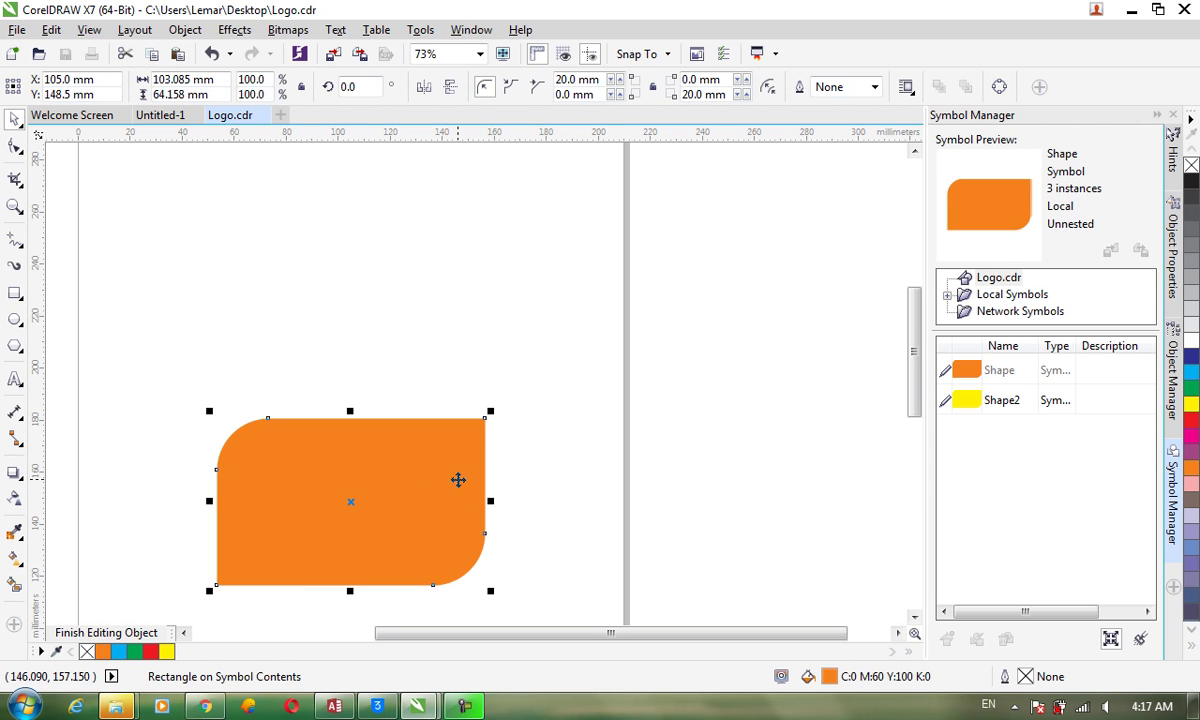
click(510, 86)
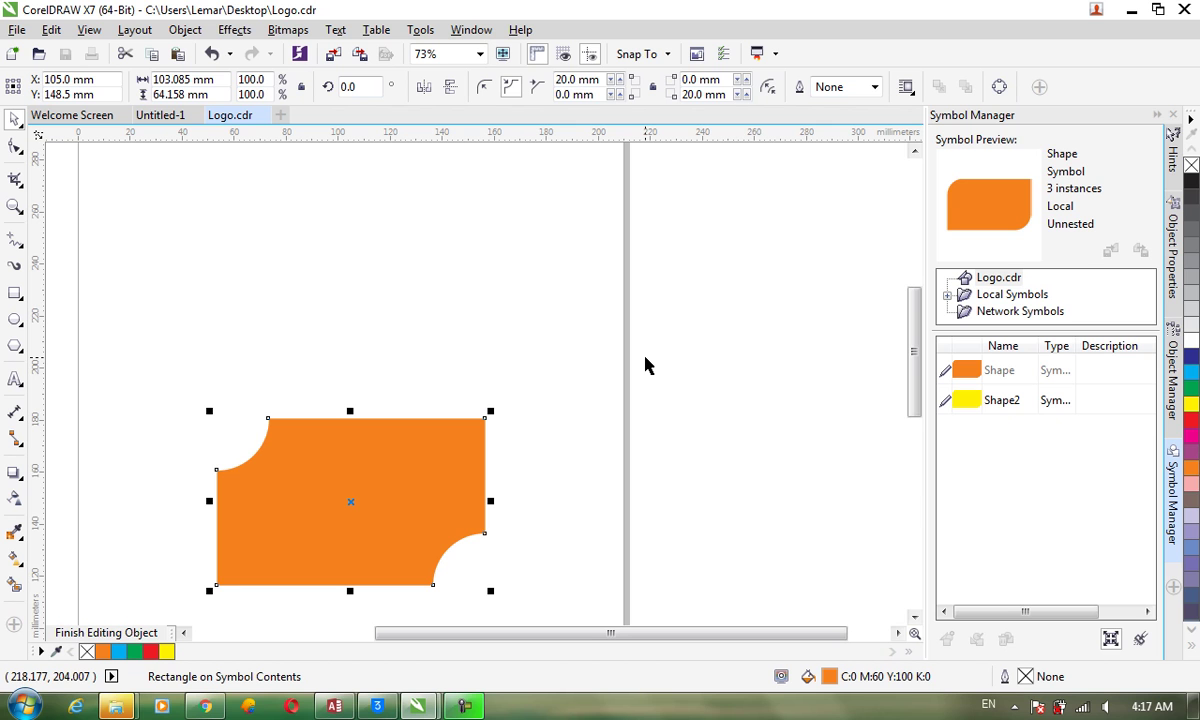
click(195, 29)
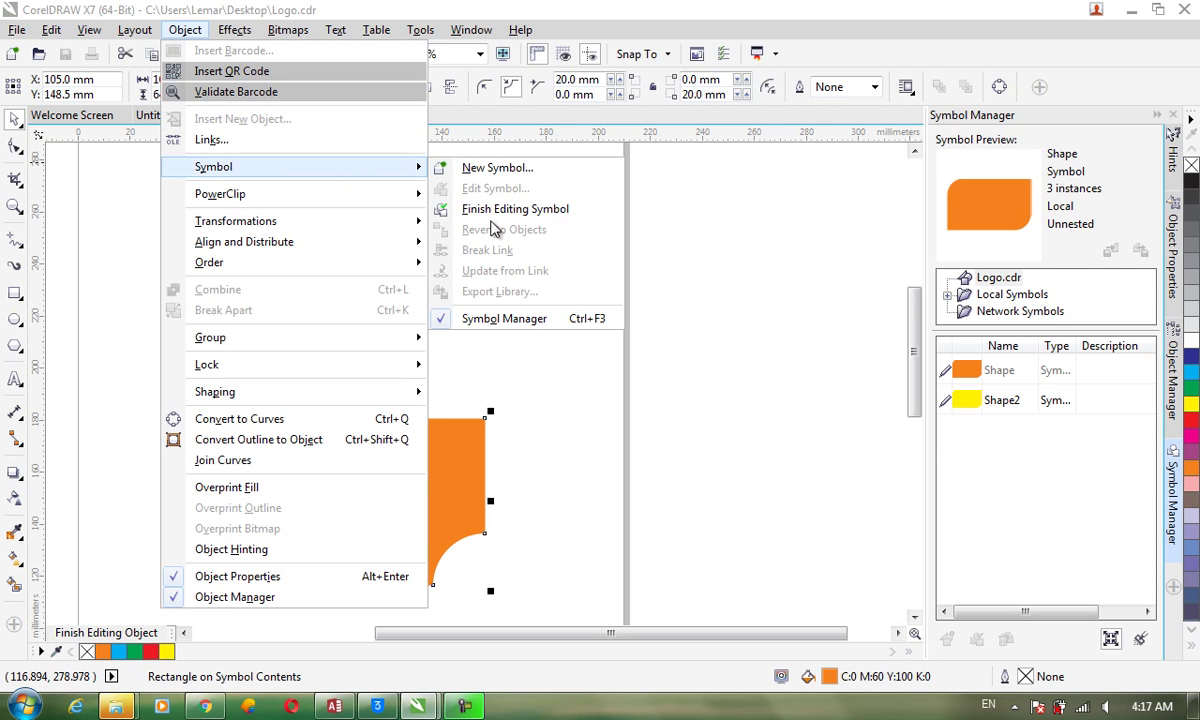
click(500, 209)
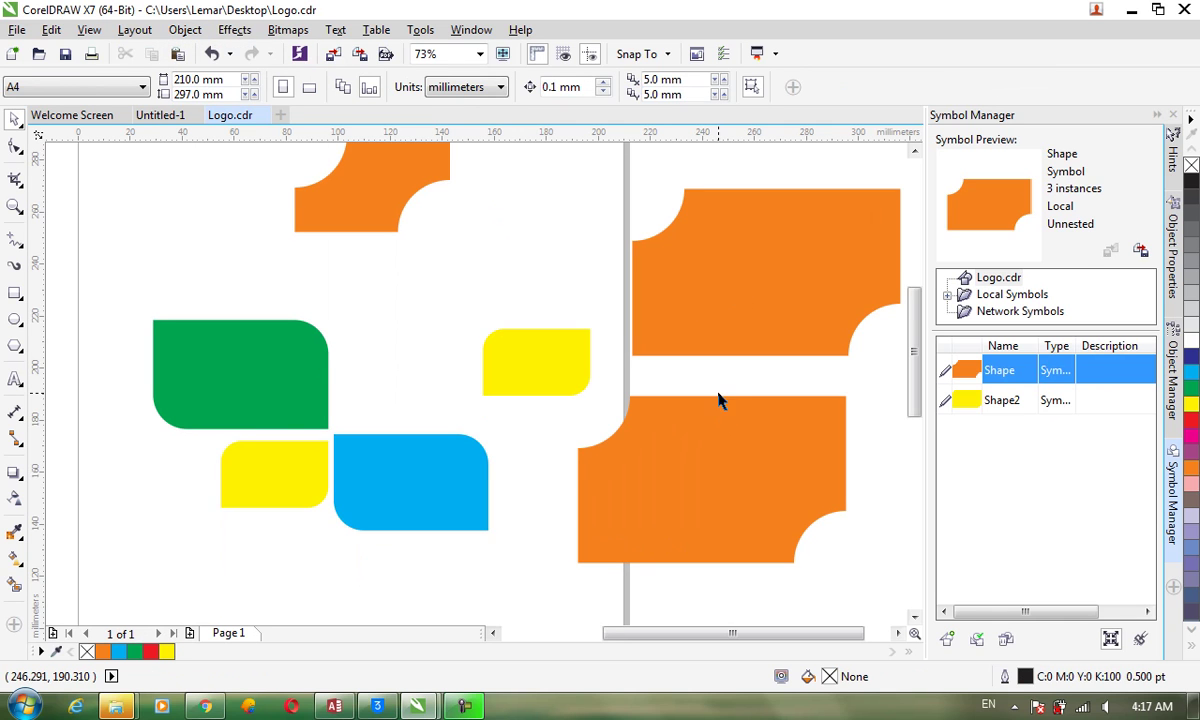
Move the lower orange symbol left and down, and the small orange symbol down
drag(755, 498, 717, 510)
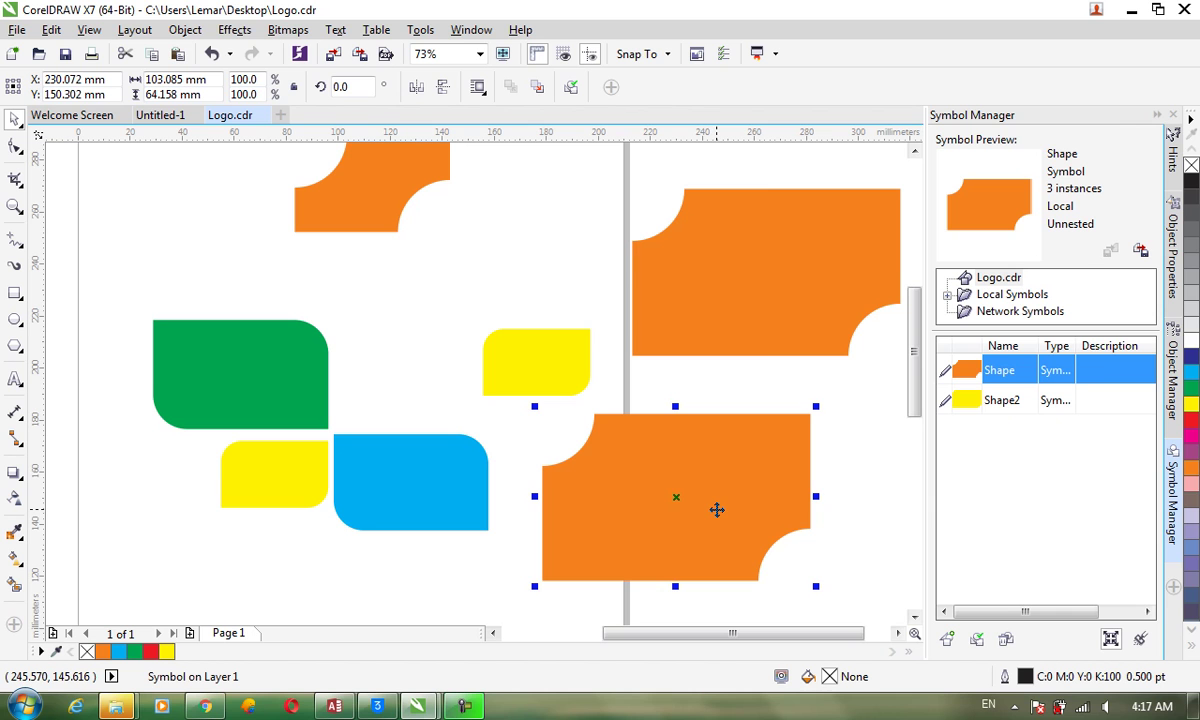
click(699, 390)
click(700, 324)
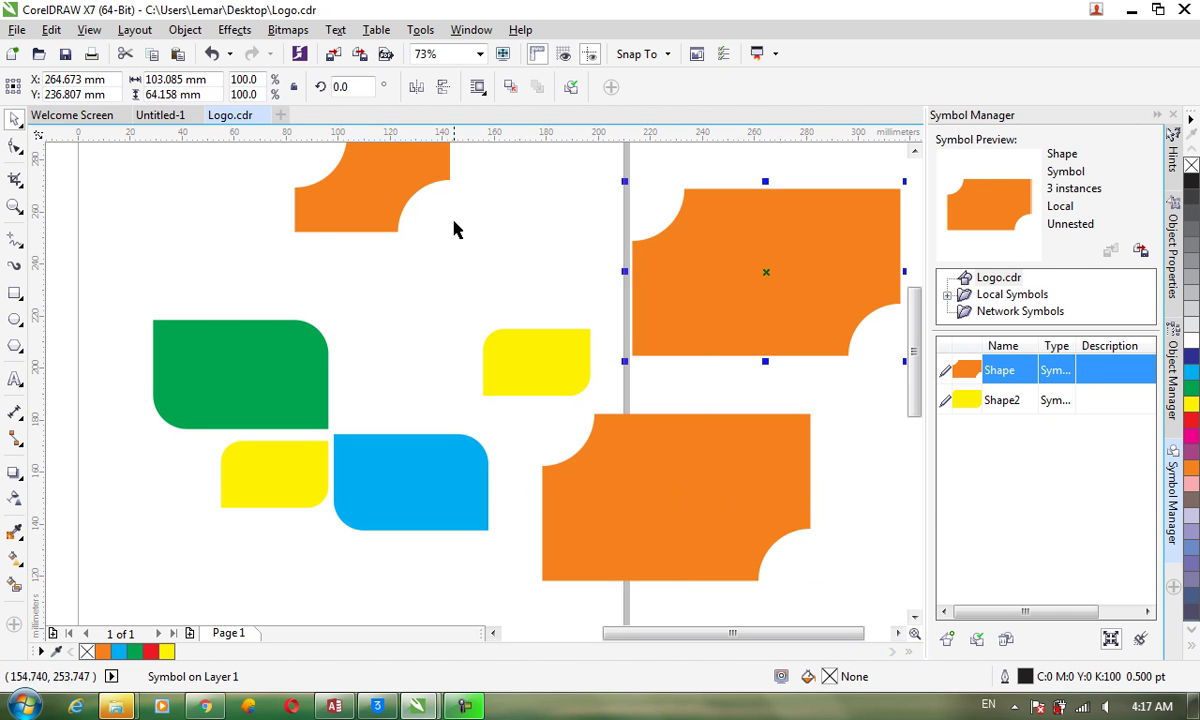
drag(403, 212, 403, 273)
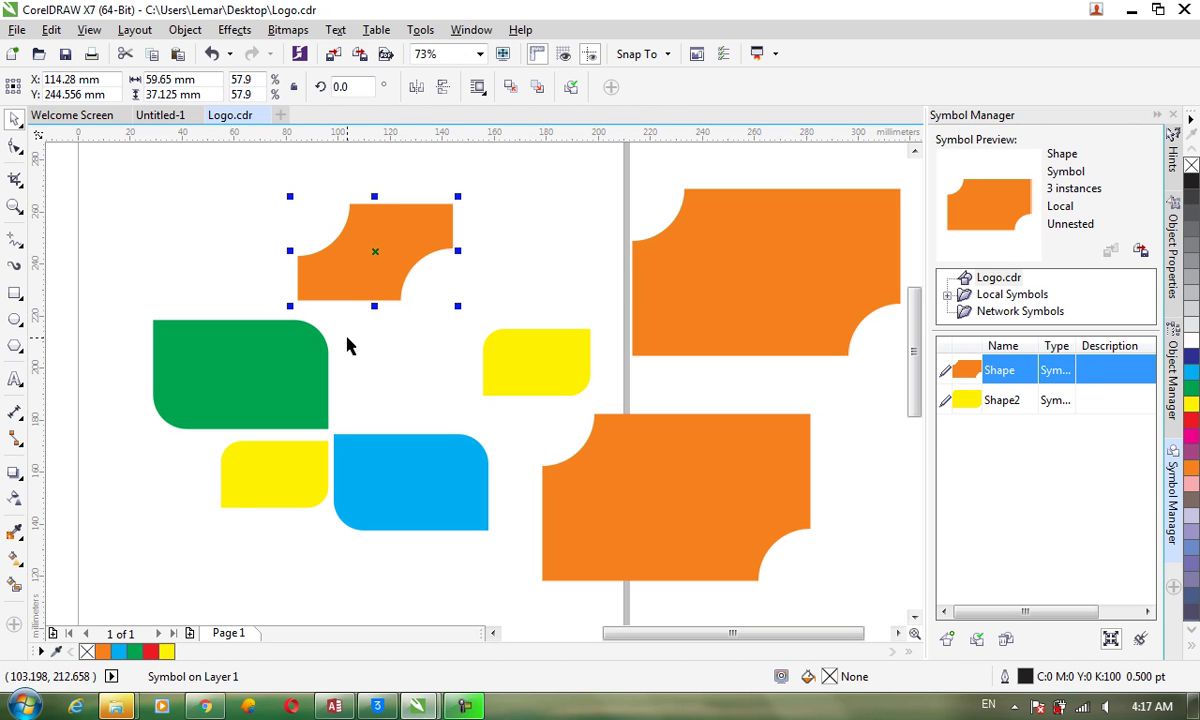
Slide the upper-right orange symbol left and select the upper large orange symbol
click(185, 30)
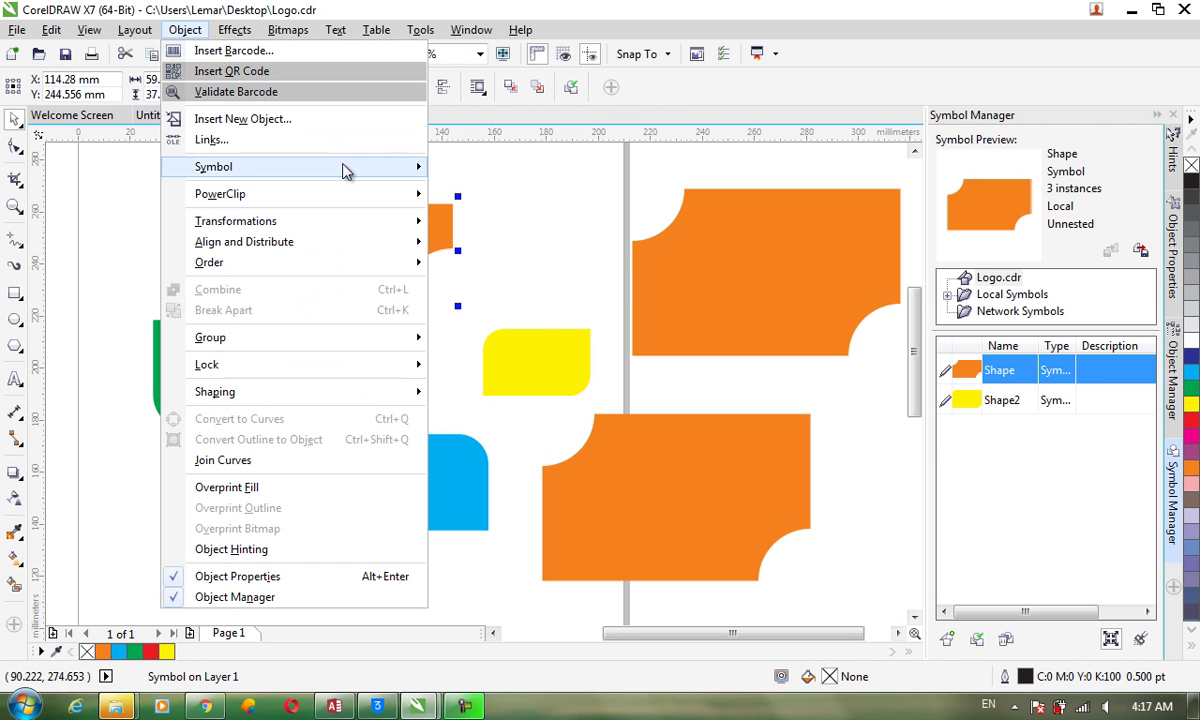
mouse_move(213, 167)
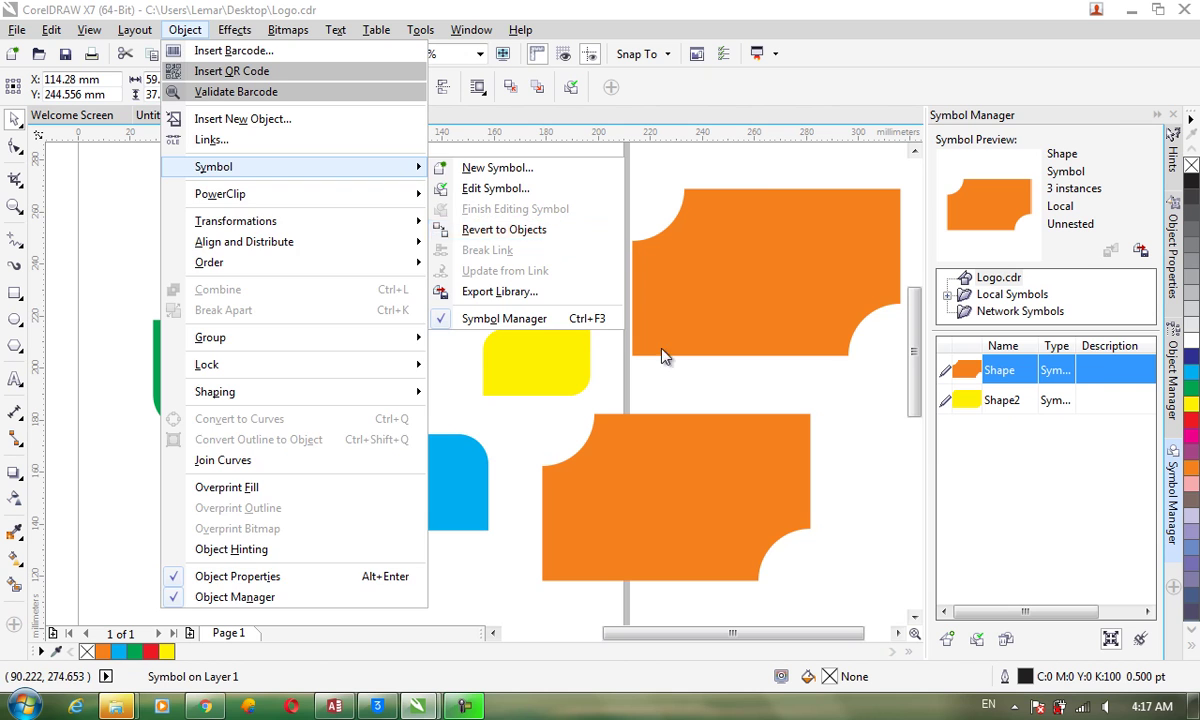
click(707, 332)
drag(705, 317, 518, 303)
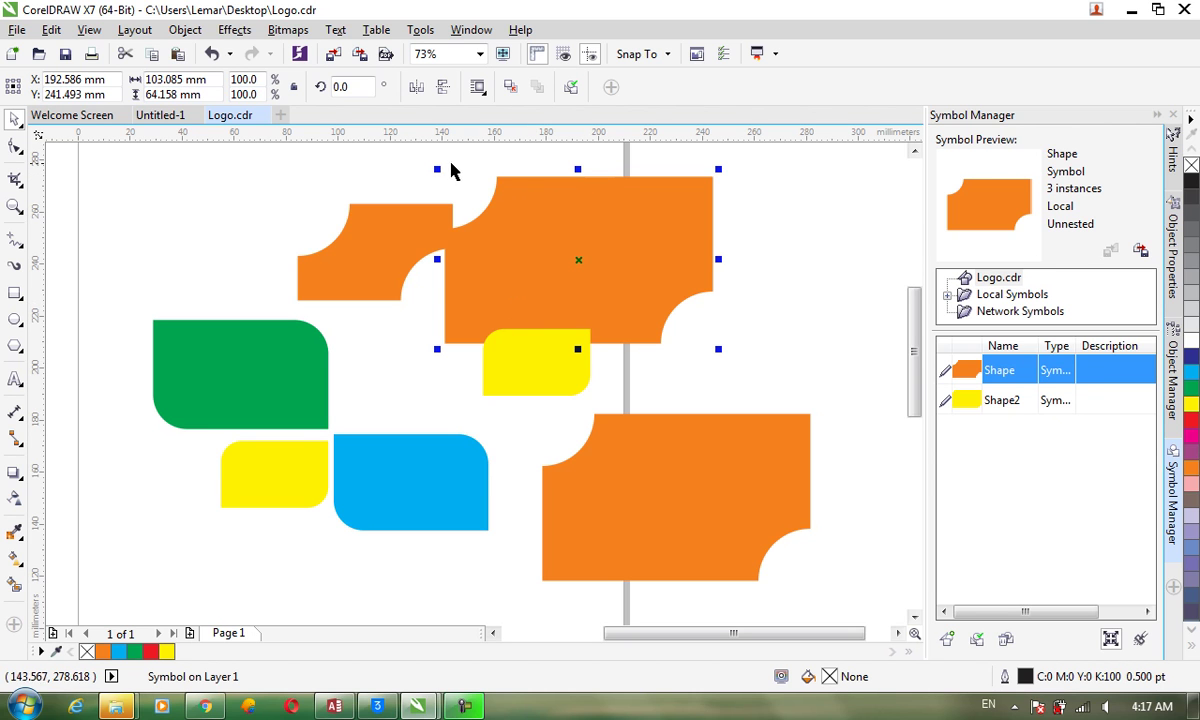
click(395, 472)
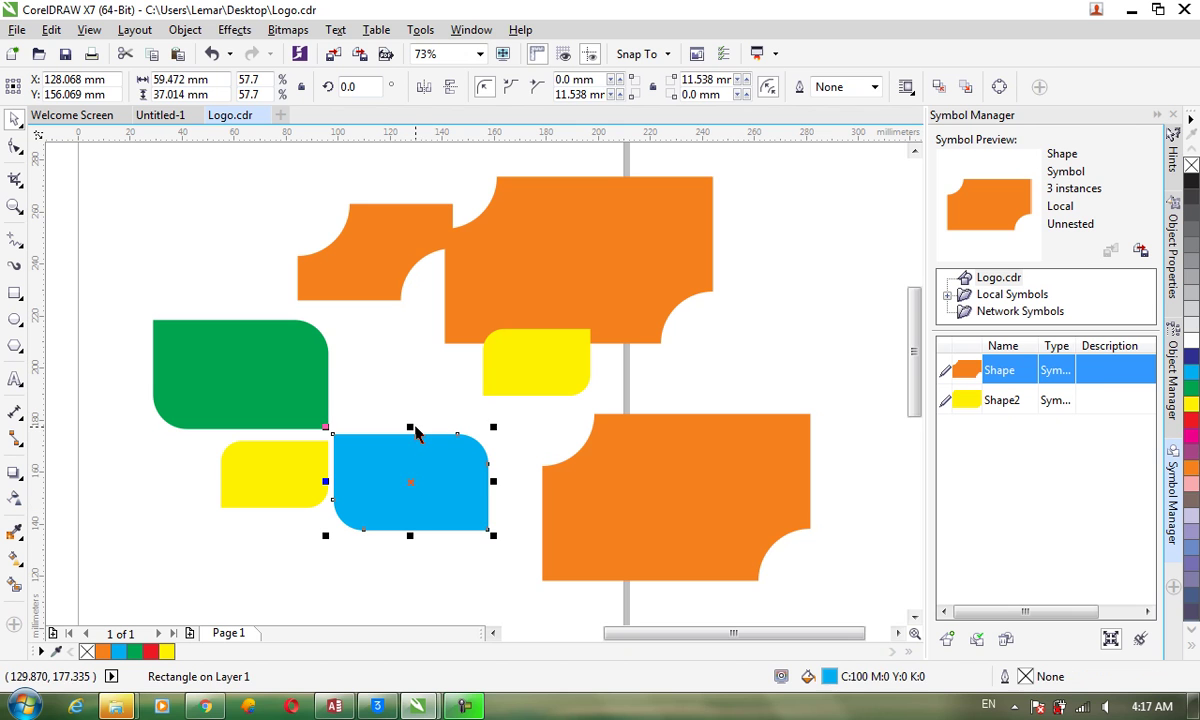
click(530, 232)
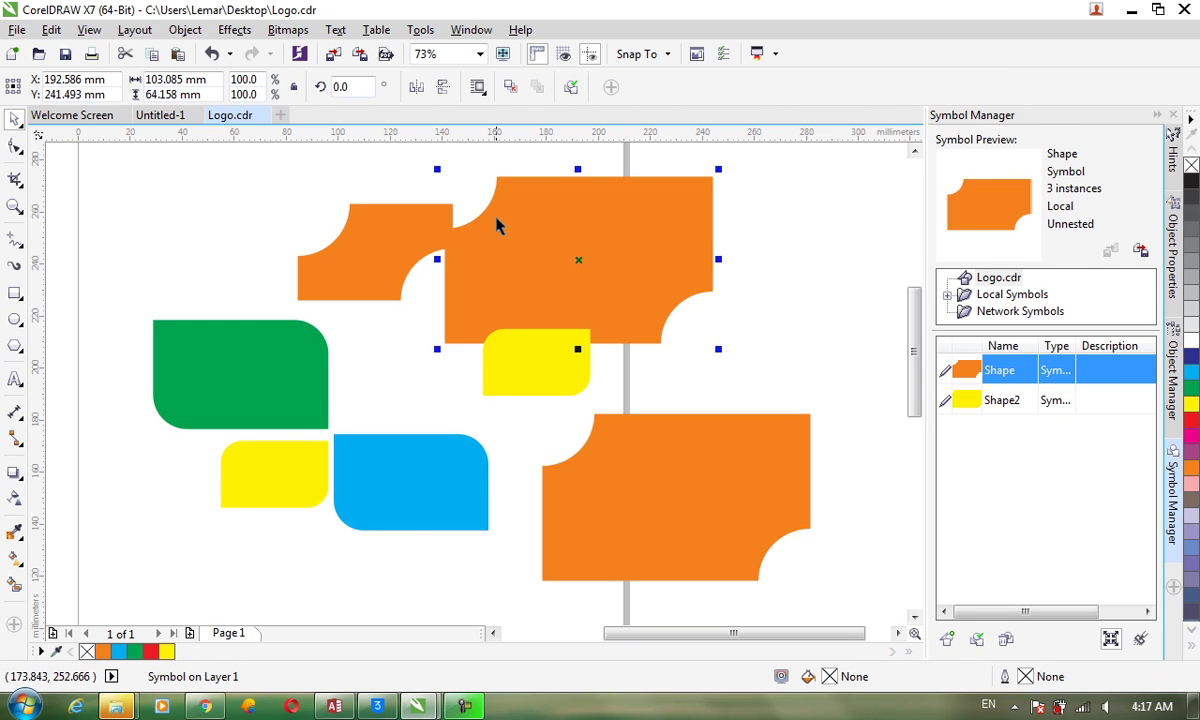
click(185, 30)
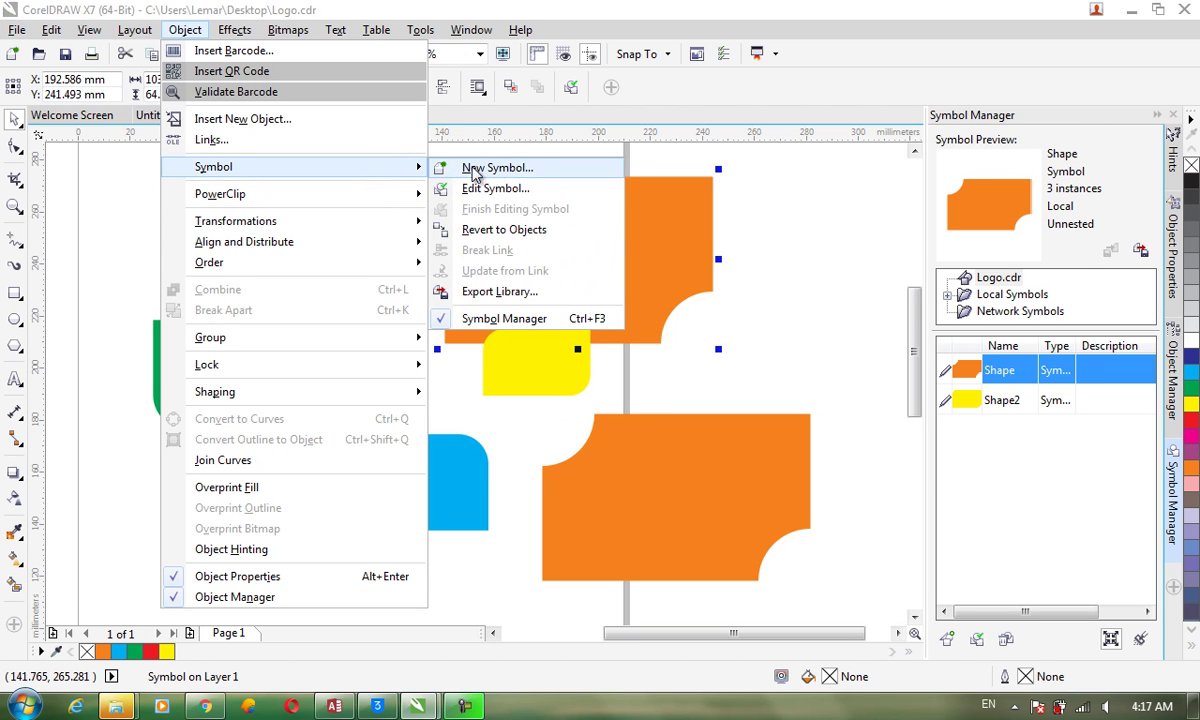
mouse_move(213, 167)
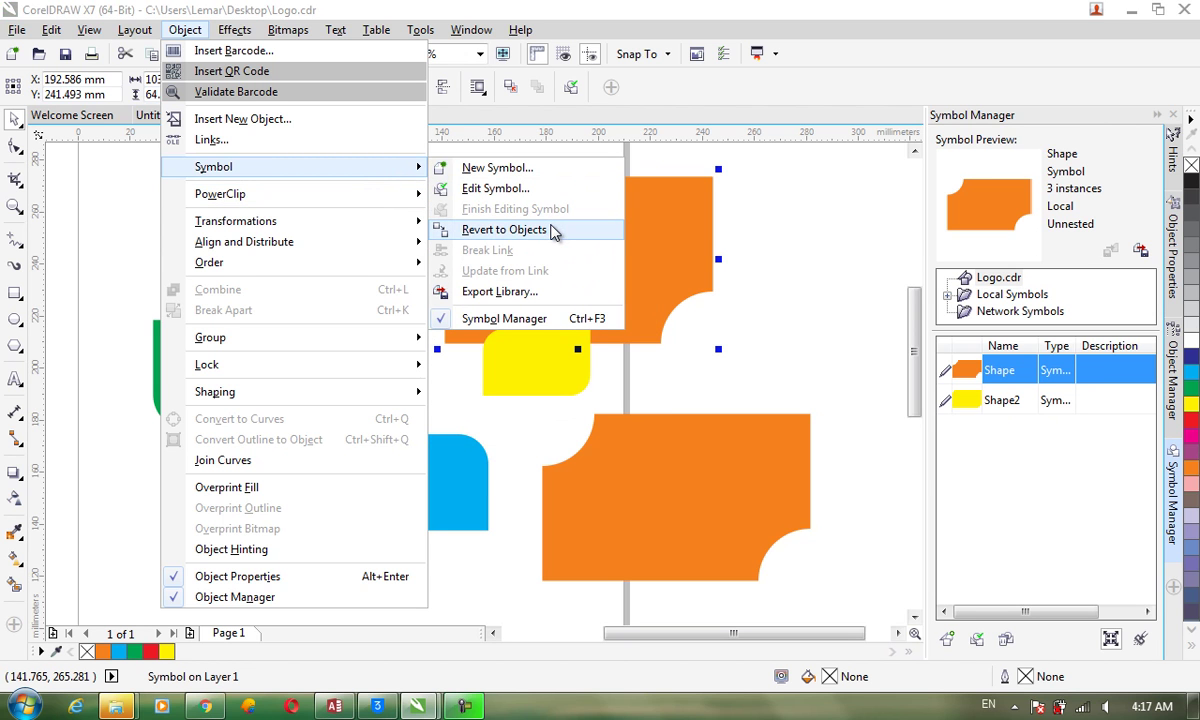
Revert the upper large orange symbol to a plain rectangle, move it right, and hide the Symbol Manager
click(553, 230)
drag(549, 225, 690, 243)
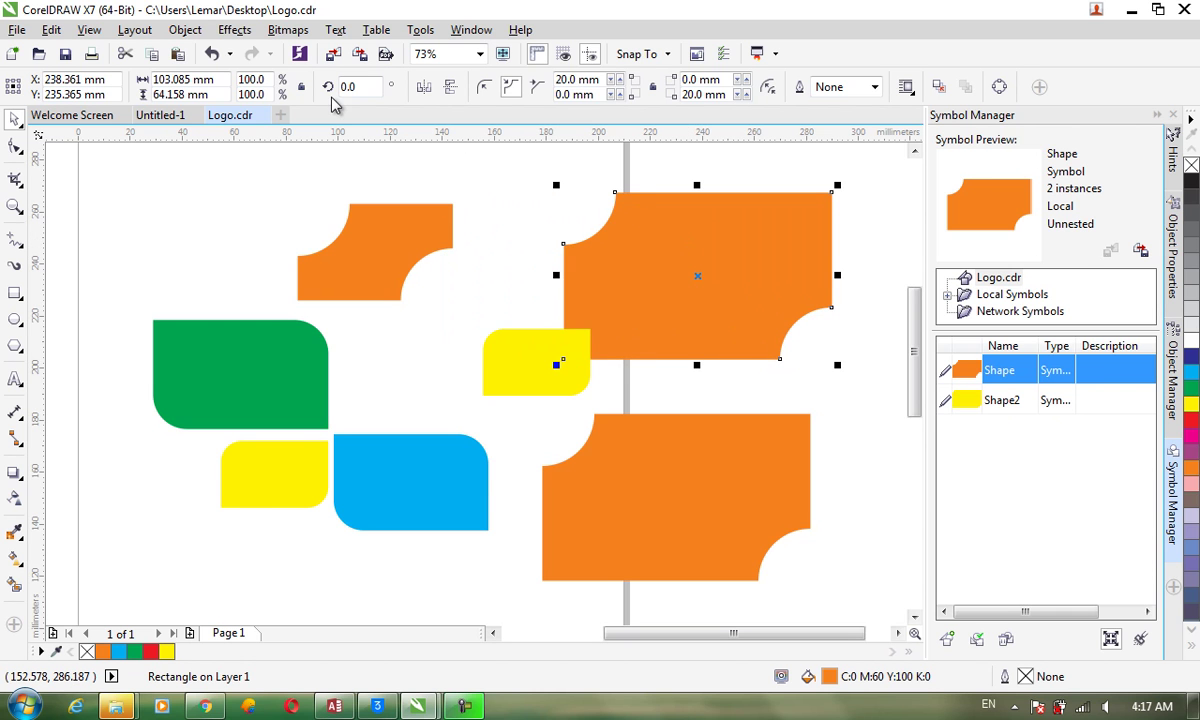
click(172, 31)
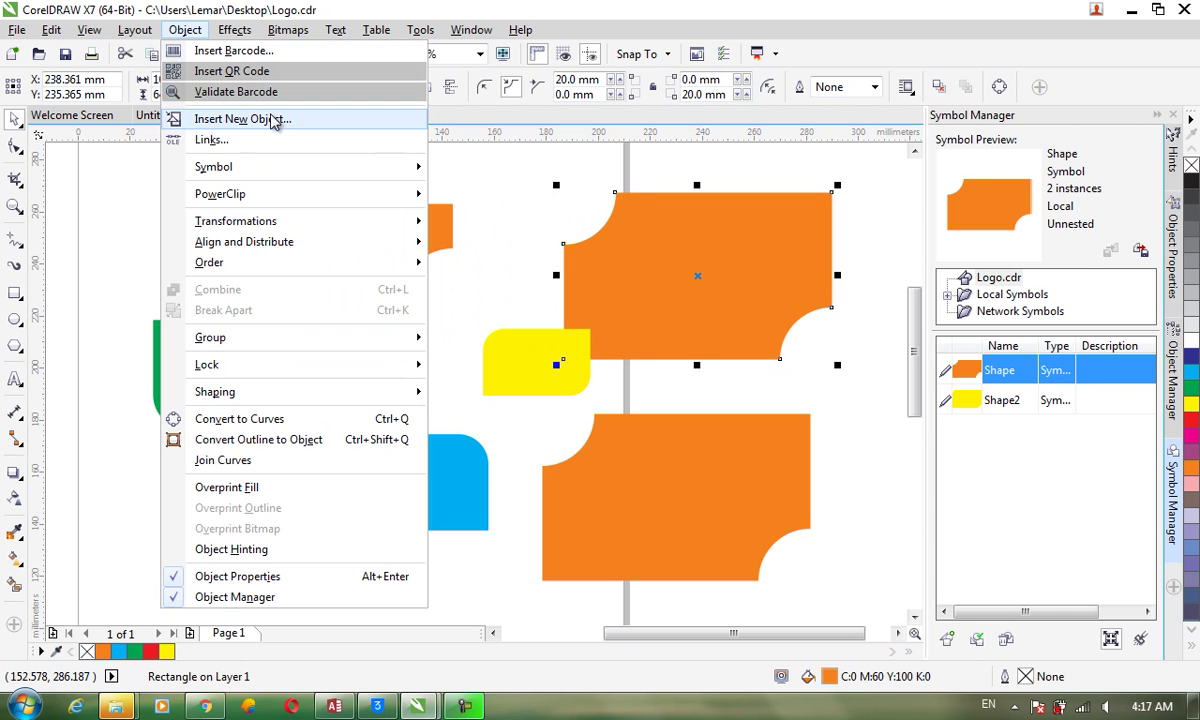
mouse_move(214, 167)
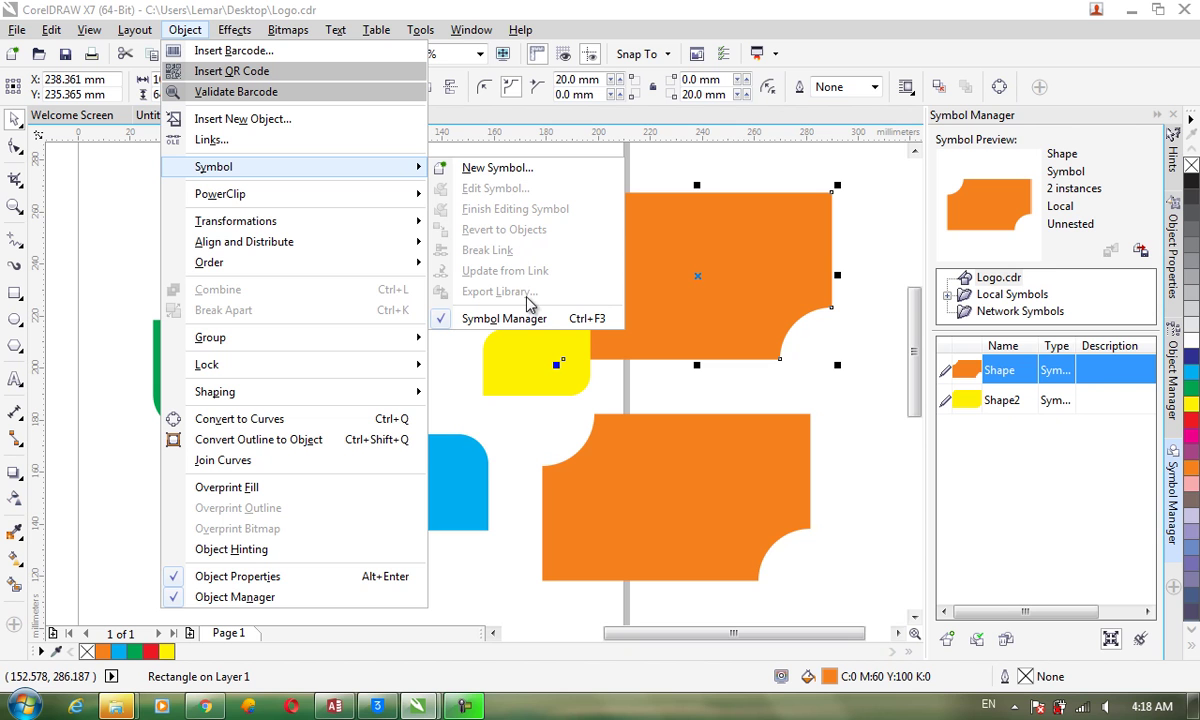
click(540, 318)
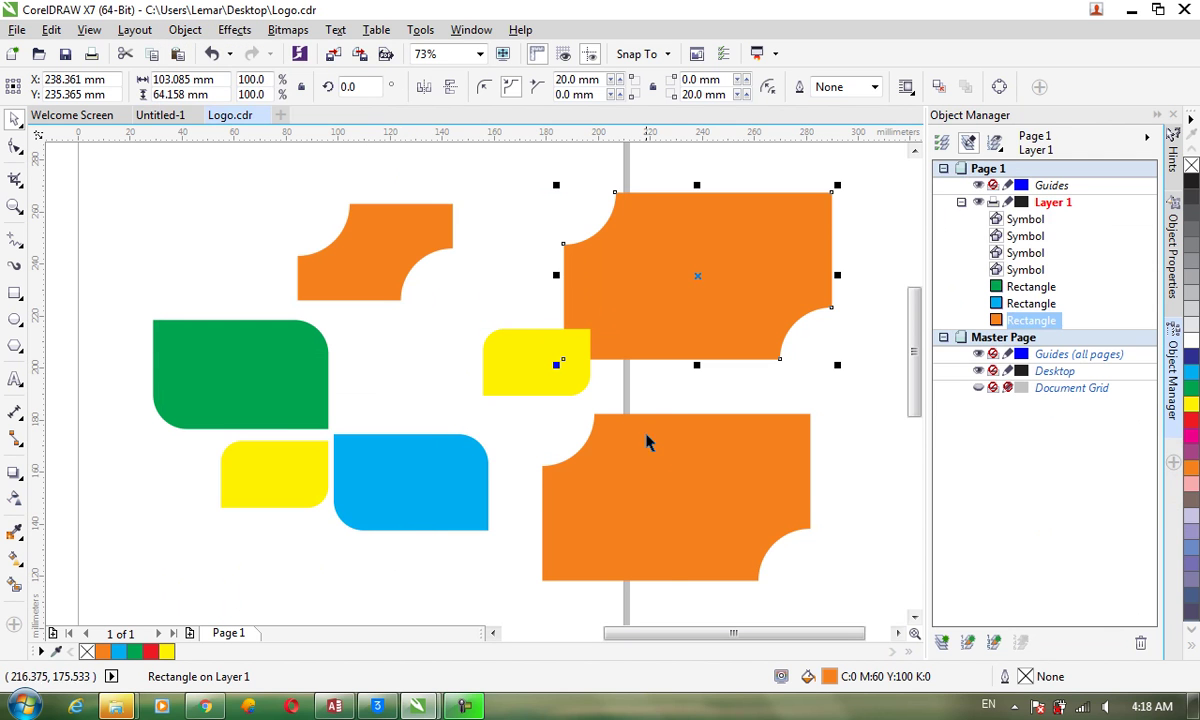
click(672, 460)
Export the symbol library as SSS.csl to the Desktop and confirm it appears there
click(170, 28)
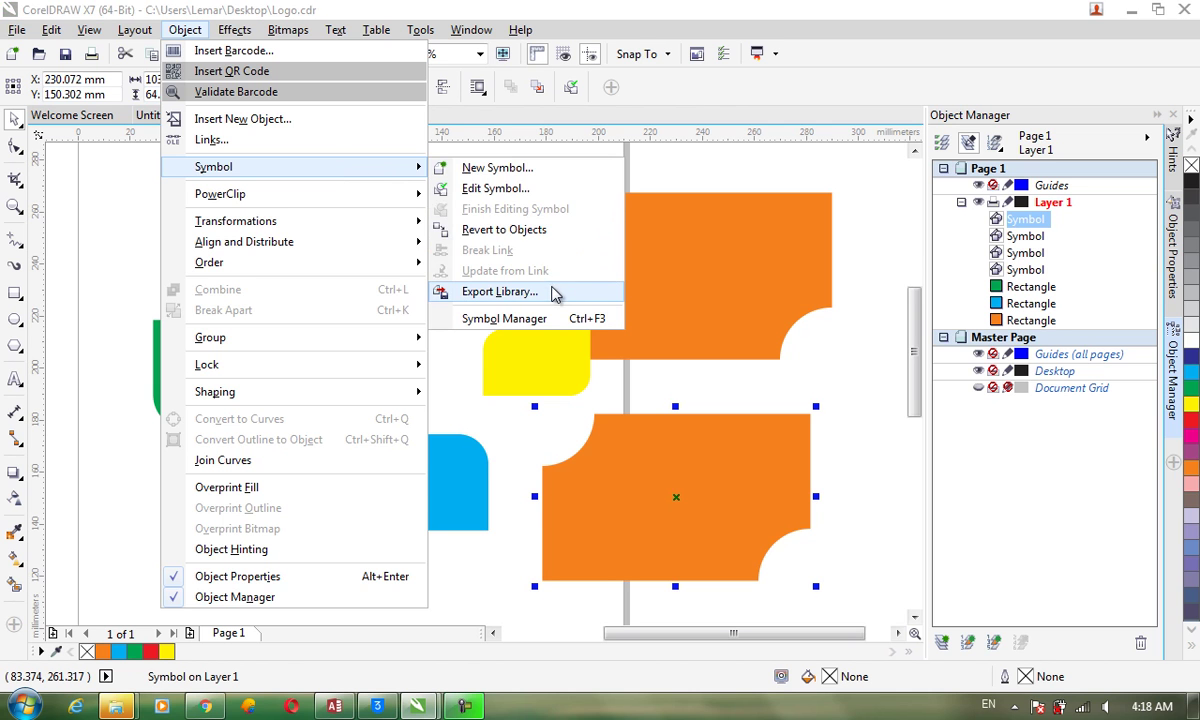
click(525, 290)
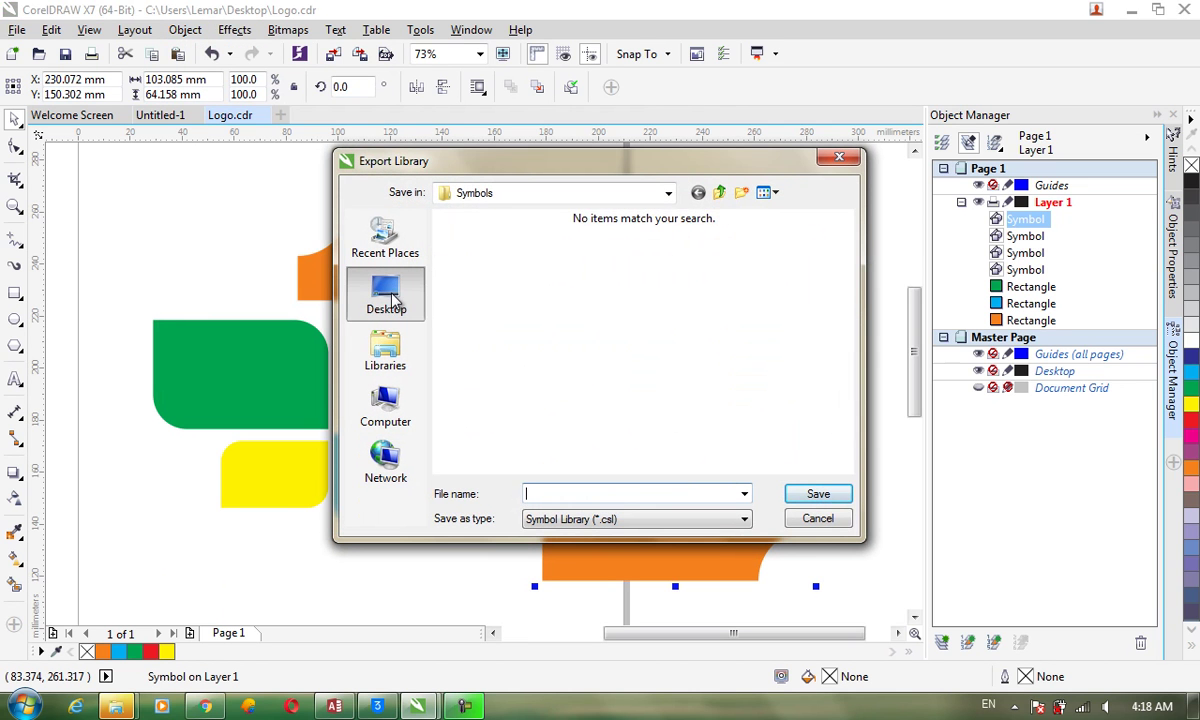
click(385, 290)
text(102)
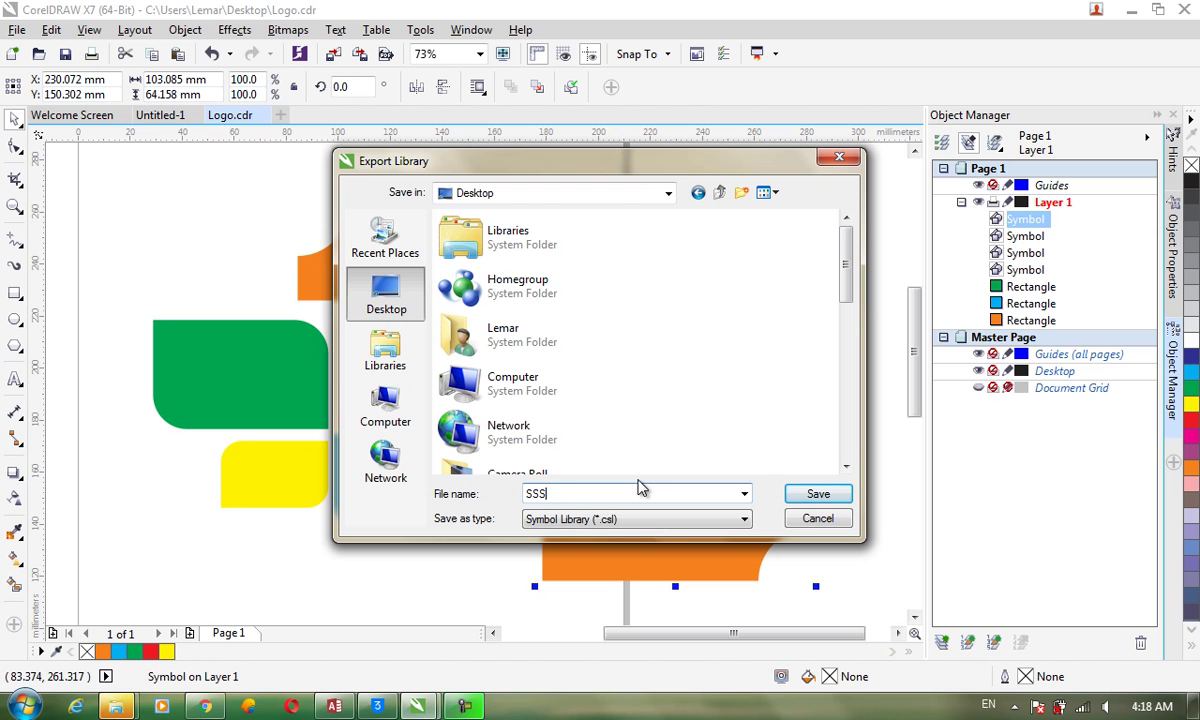
click(816, 493)
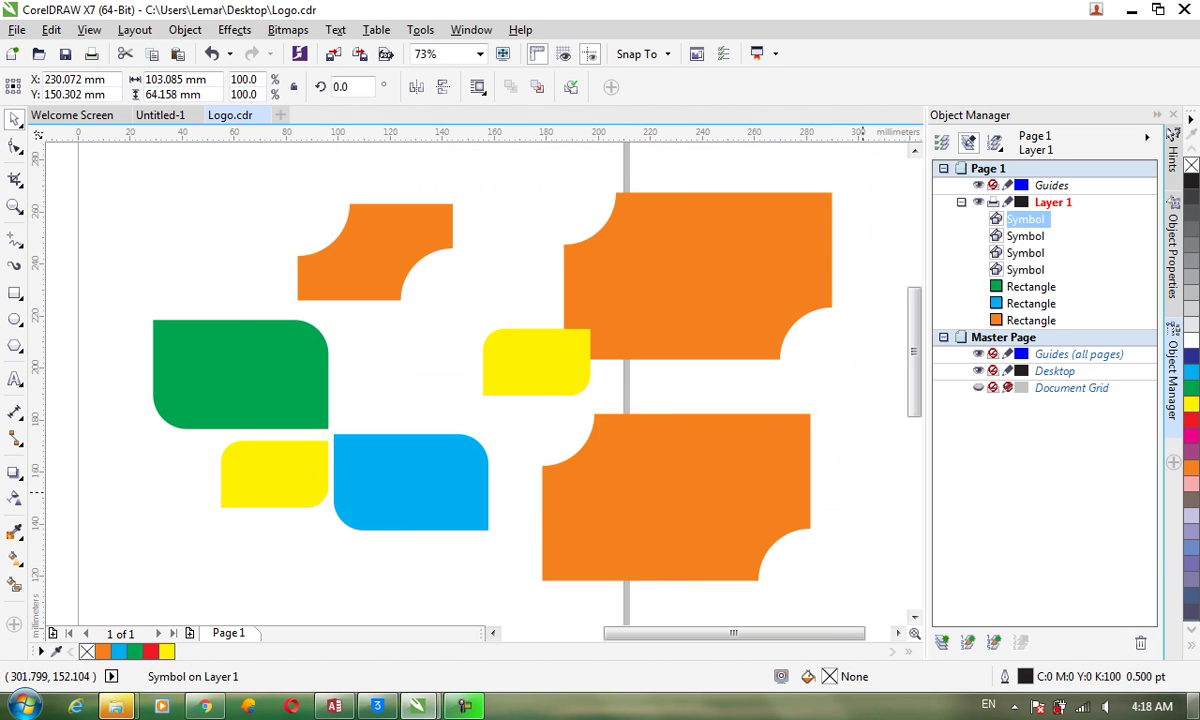
key(super+d)
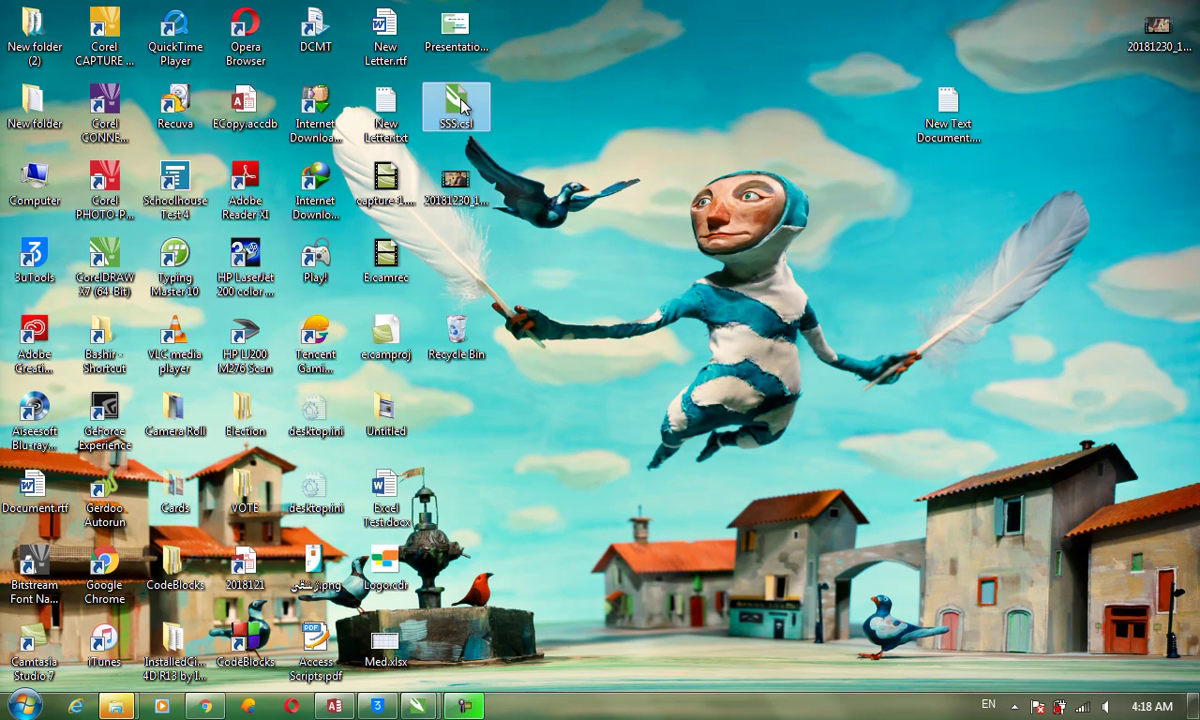
click(462, 108)
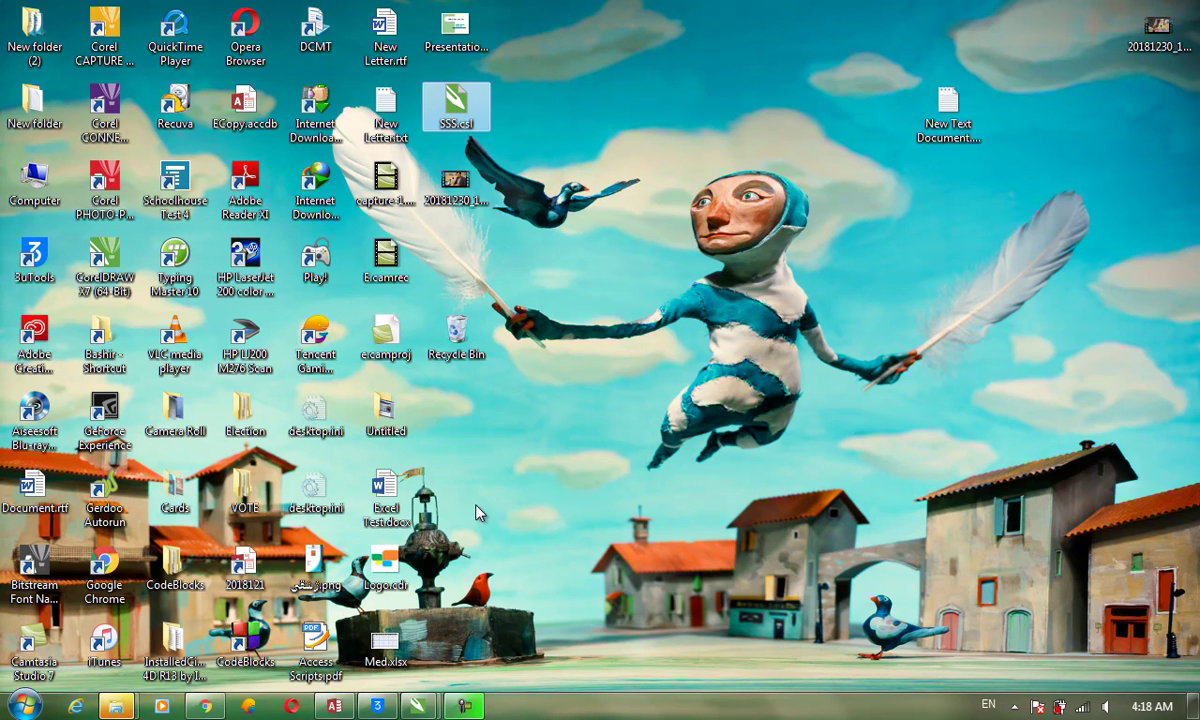
Return to Logo.cdr, restore and re-maximize the window, and glance at the PowerClip menu
mouse_move(418, 706)
click(518, 602)
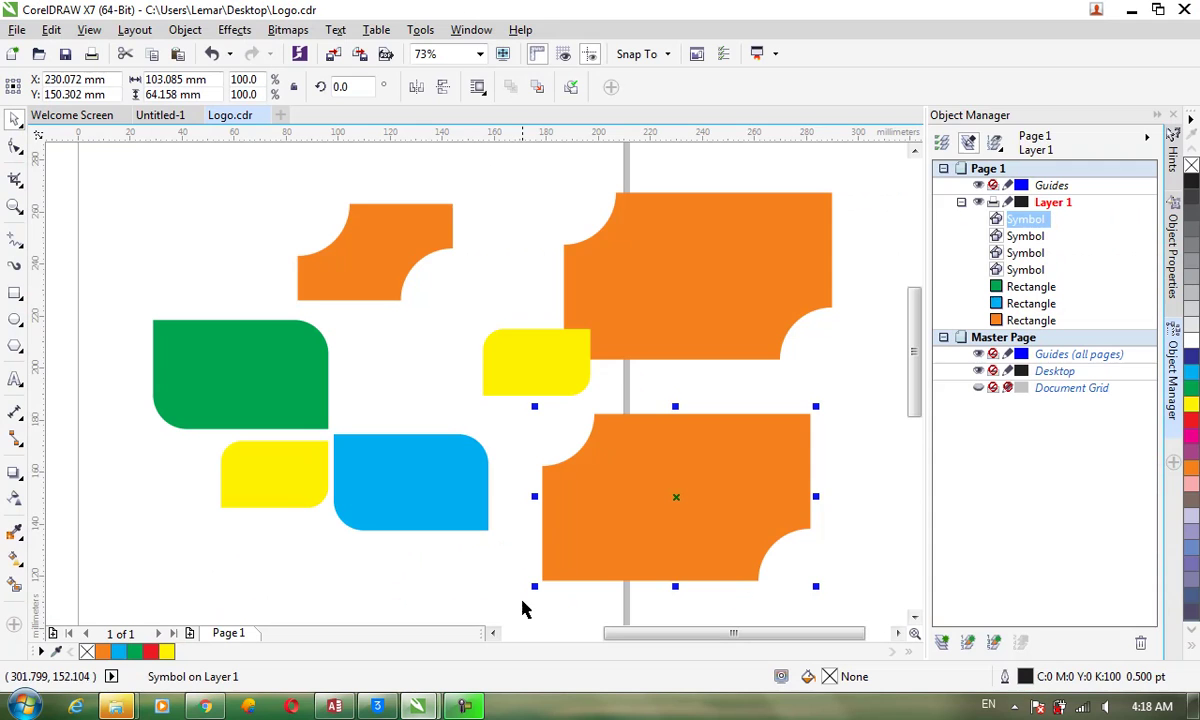
double_click(185, 16)
double_click(573, 50)
click(185, 30)
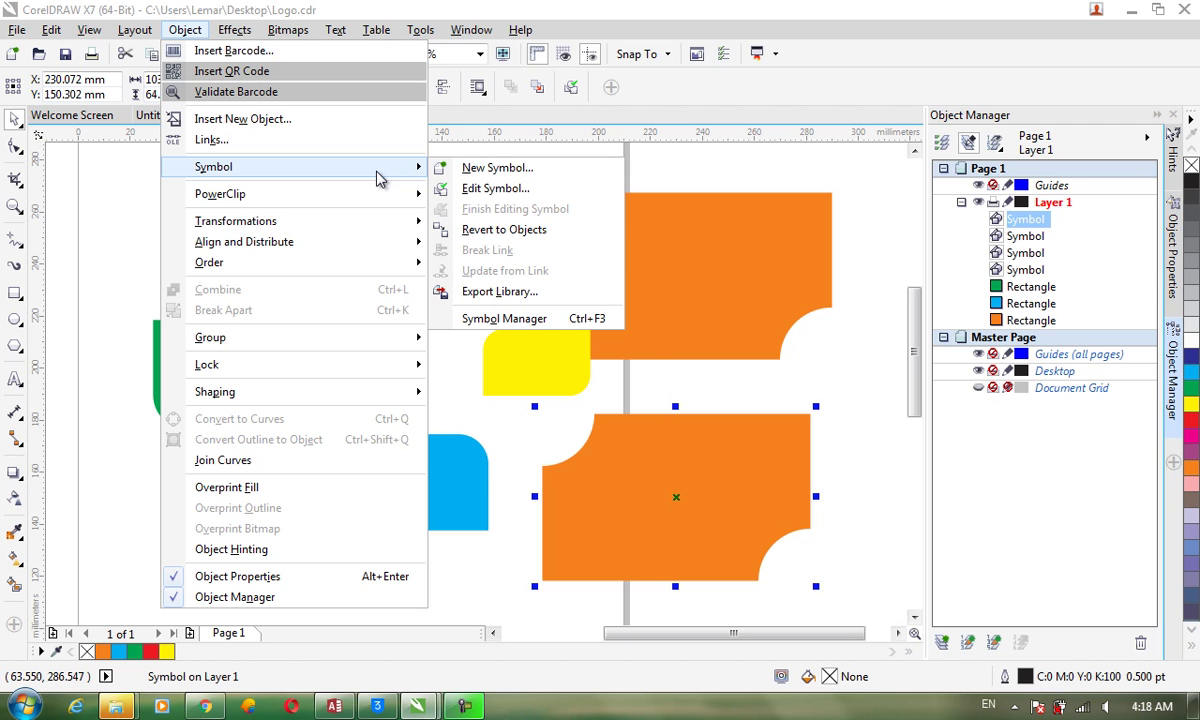
mouse_move(220, 194)
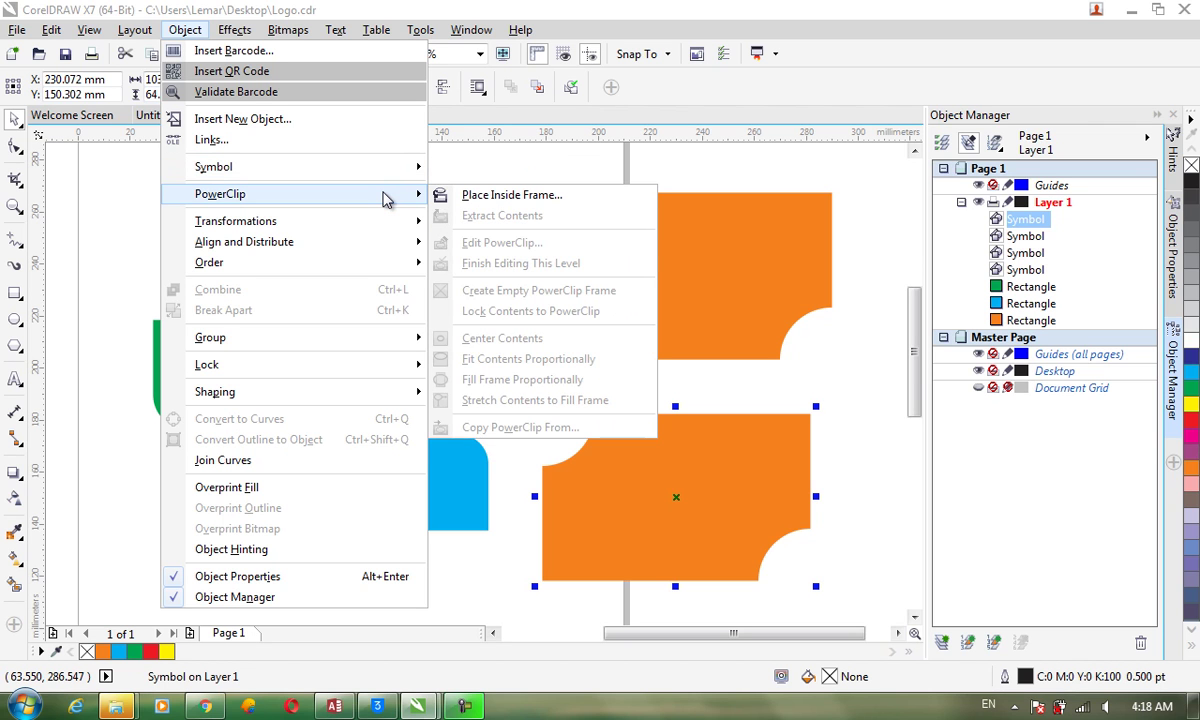
click(785, 268)
Move the upper orange rectangle up and left, then marquee-select the green, yellow and blue shapes
click(686, 268)
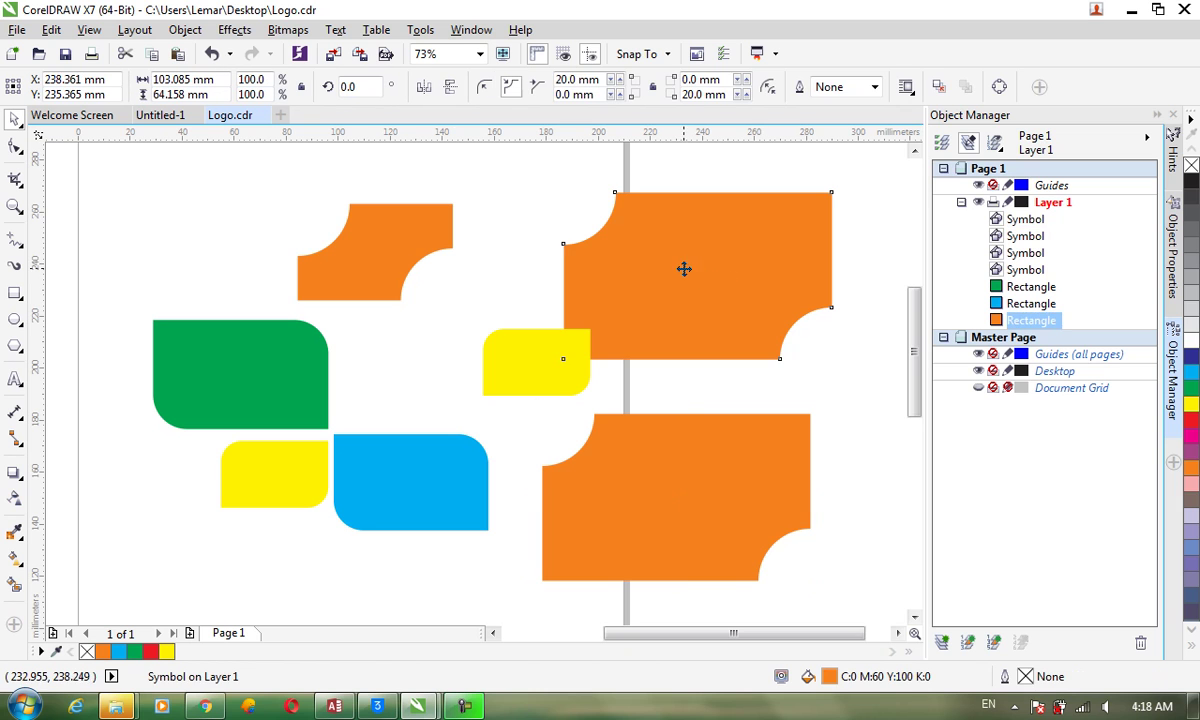
drag(672, 263, 624, 241)
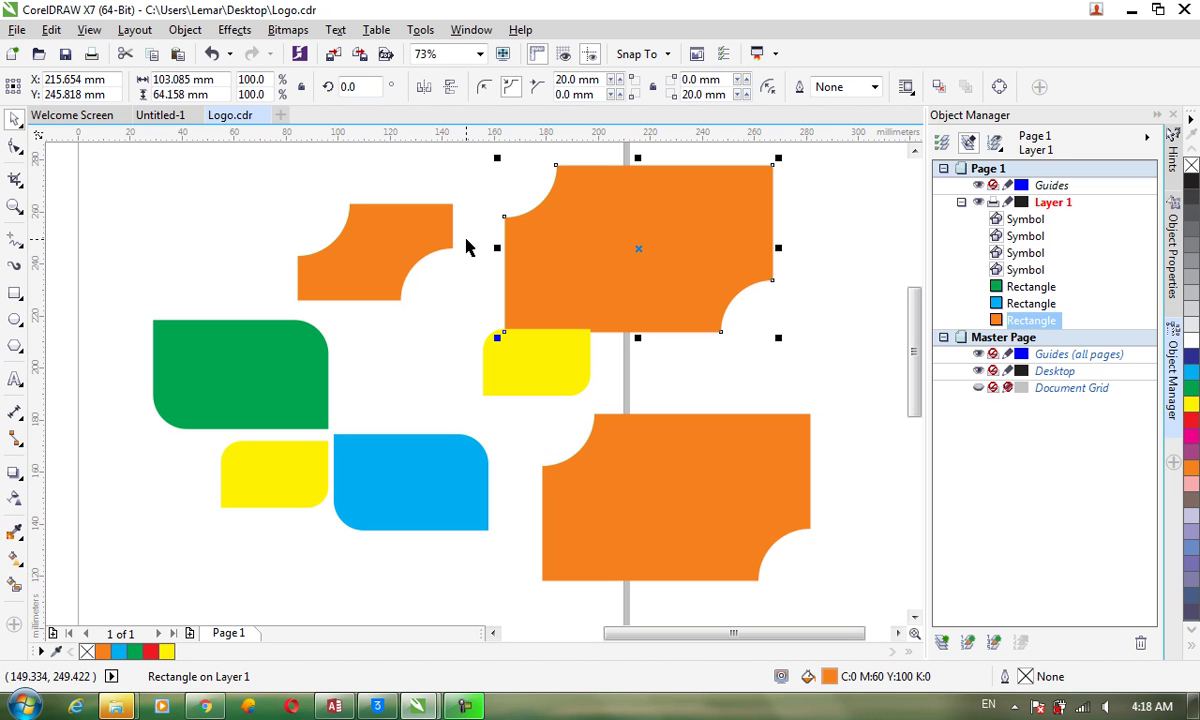
mouse_move(482, 561)
mouse_down()
mouse_move(150, 318)
mouse_move(130, 290)
mouse_up()
Group the blue, yellow and green shapes and shift the group left
click(400, 476)
shift+click(298, 474)
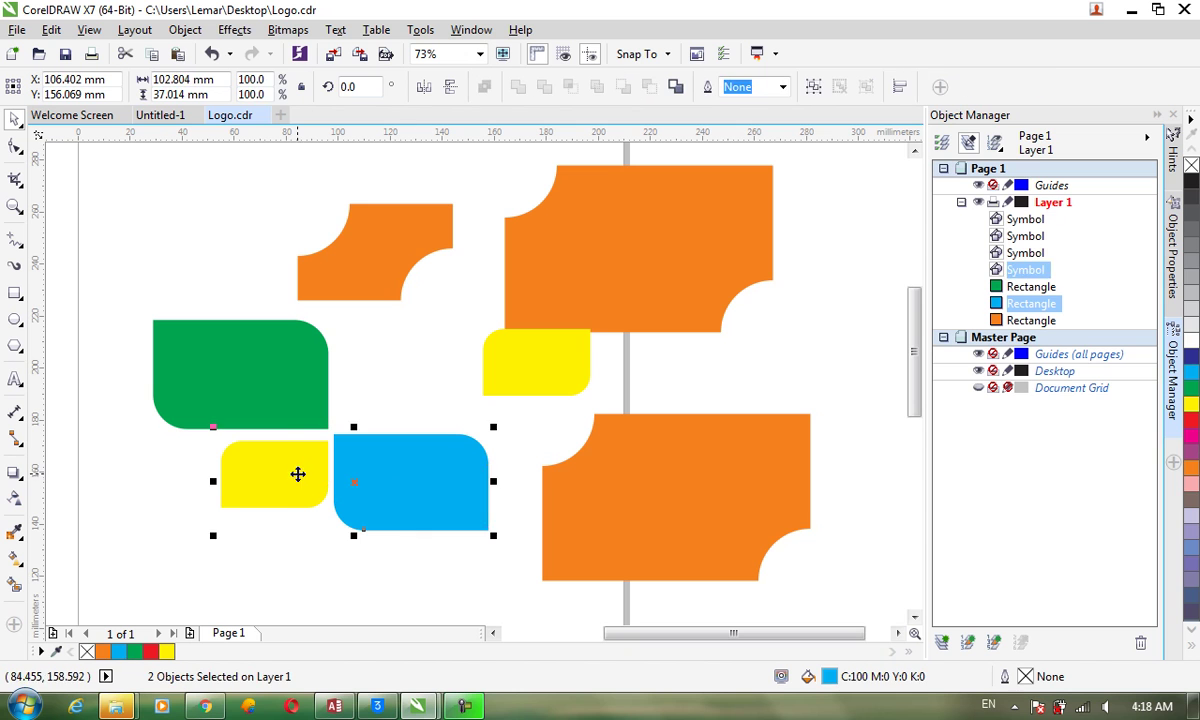
shift+click(263, 367)
click(765, 86)
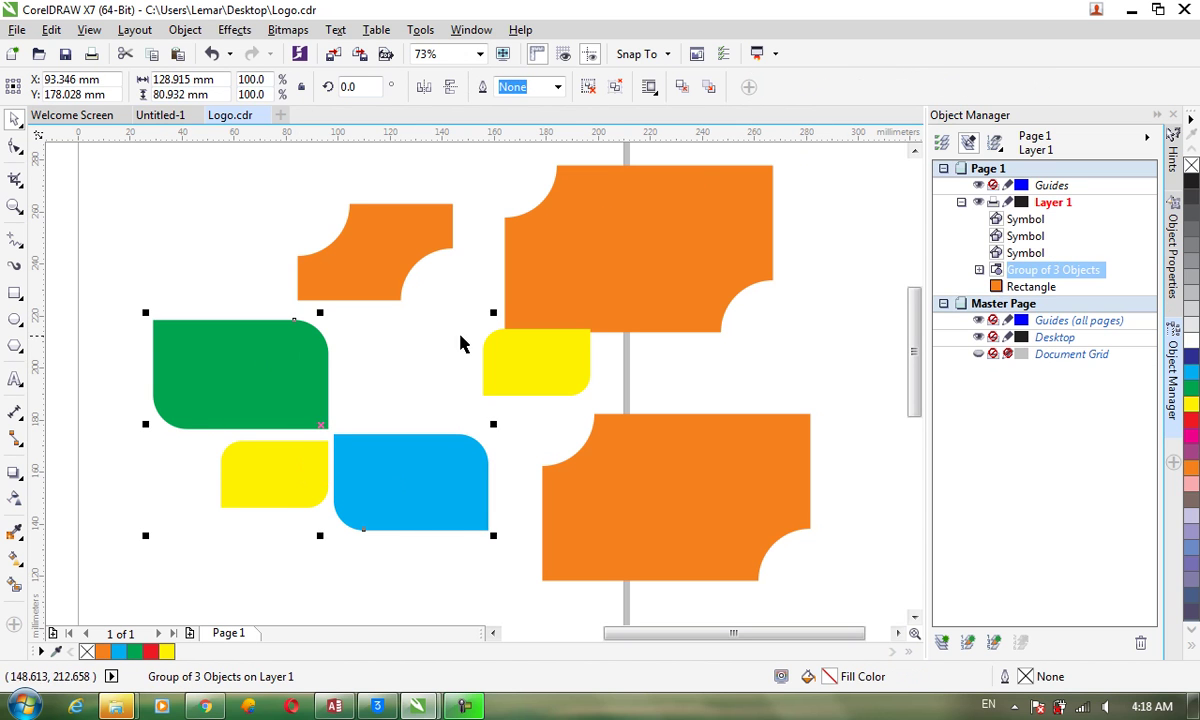
drag(249, 359, 187, 370)
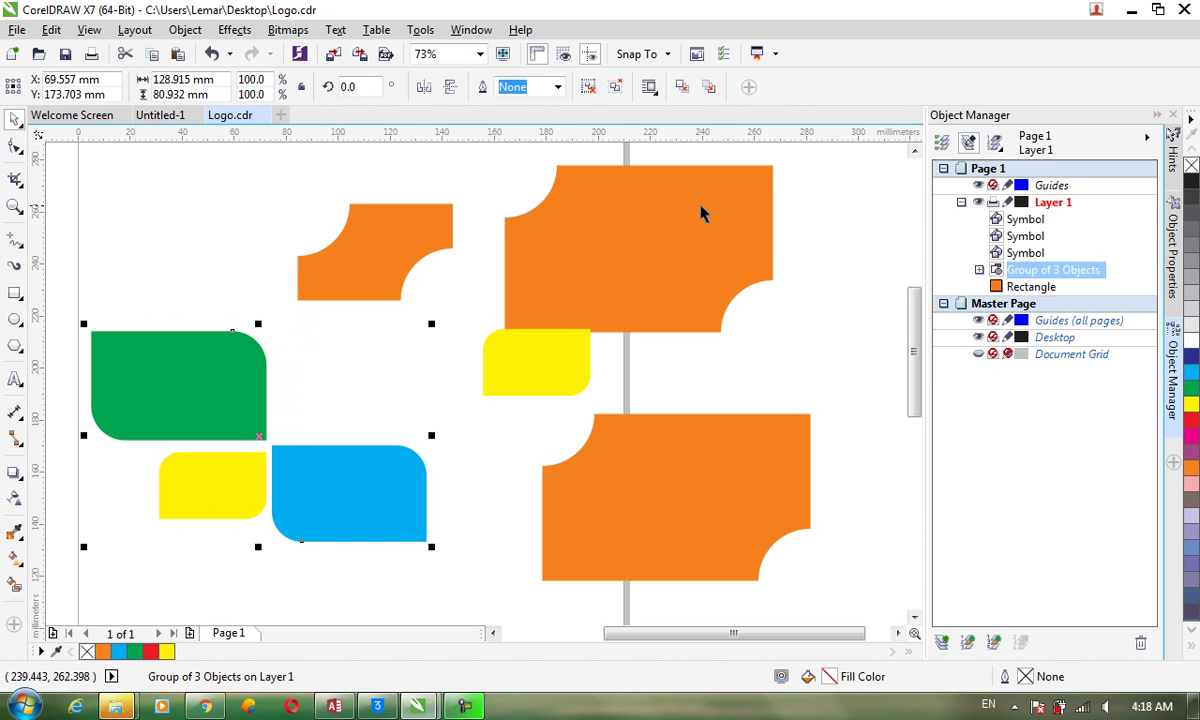
Reposition the orange rectangle, yellow shape and orange symbols, then select the coloured group
drag(688, 215, 564, 285)
drag(464, 329, 422, 280)
drag(550, 370, 666, 385)
mouse_move(440, 236)
mouse_down()
mouse_move(594, 244)
mouse_move(190, 196)
mouse_up()
click(375, 290)
click(228, 342)
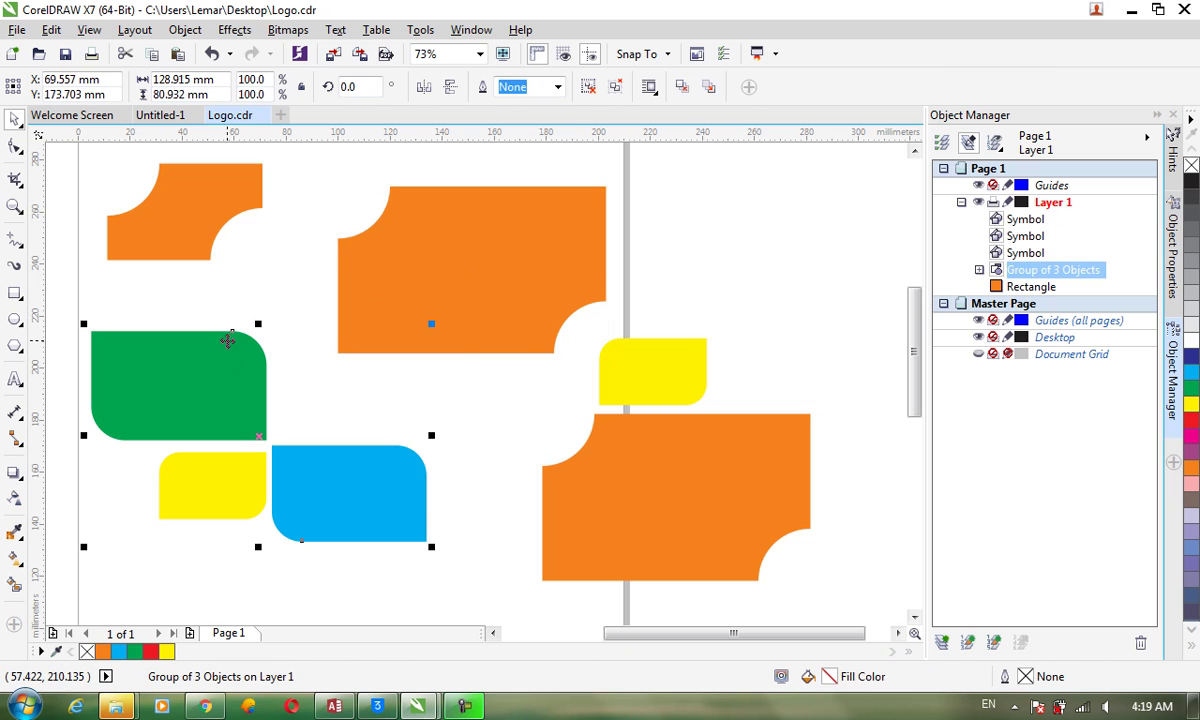
Place the coloured group inside the orange rectangle with PowerClip Place Inside Frame
click(186, 30)
mouse_move(220, 194)
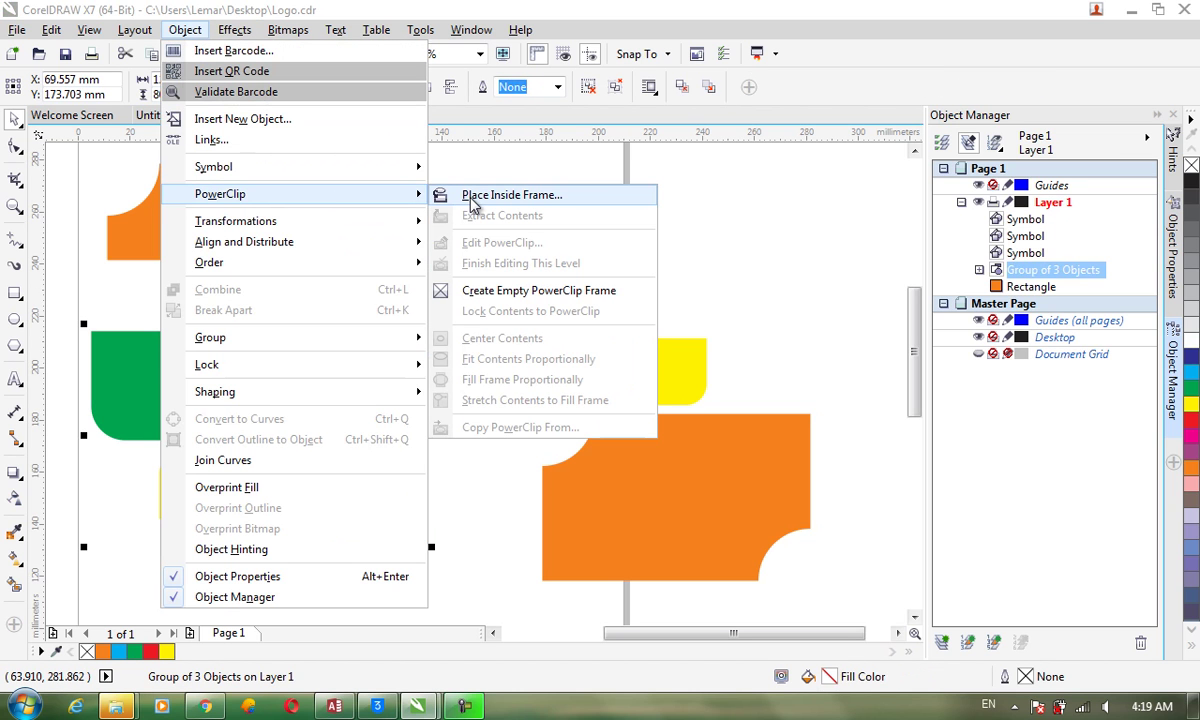
click(472, 195)
click(410, 262)
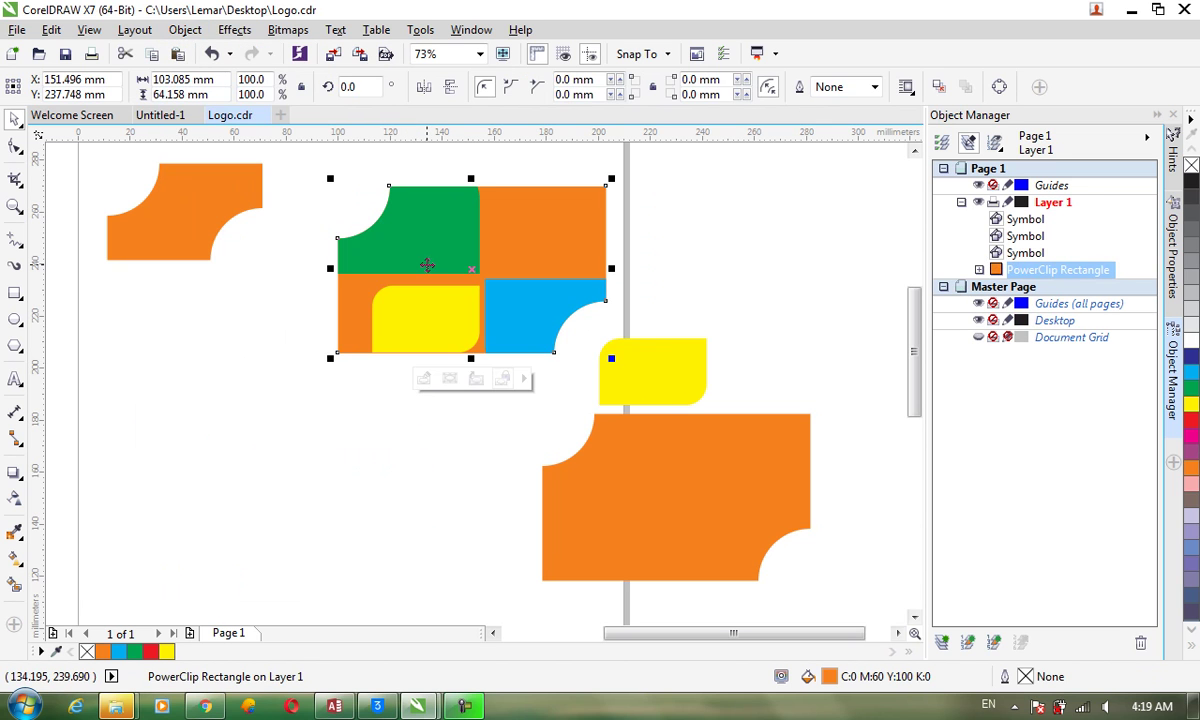
click(405, 367)
Move the clipped frame down-left and extract its coloured group
drag(415, 287, 317, 371)
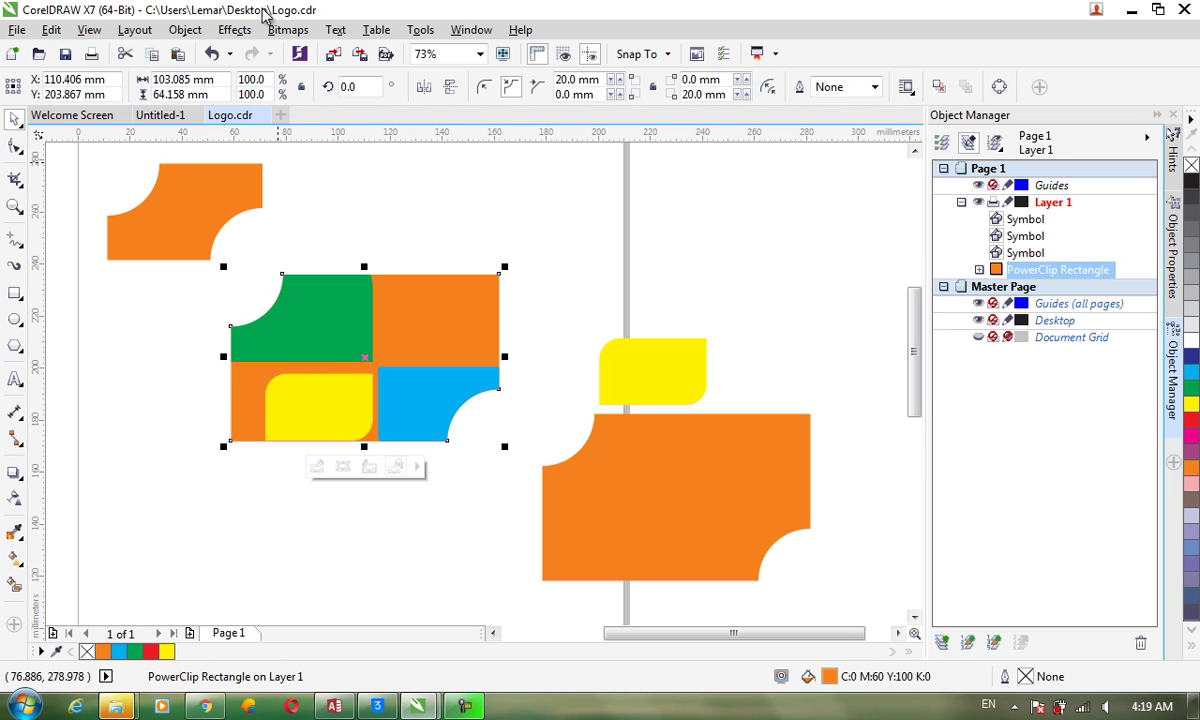
click(176, 29)
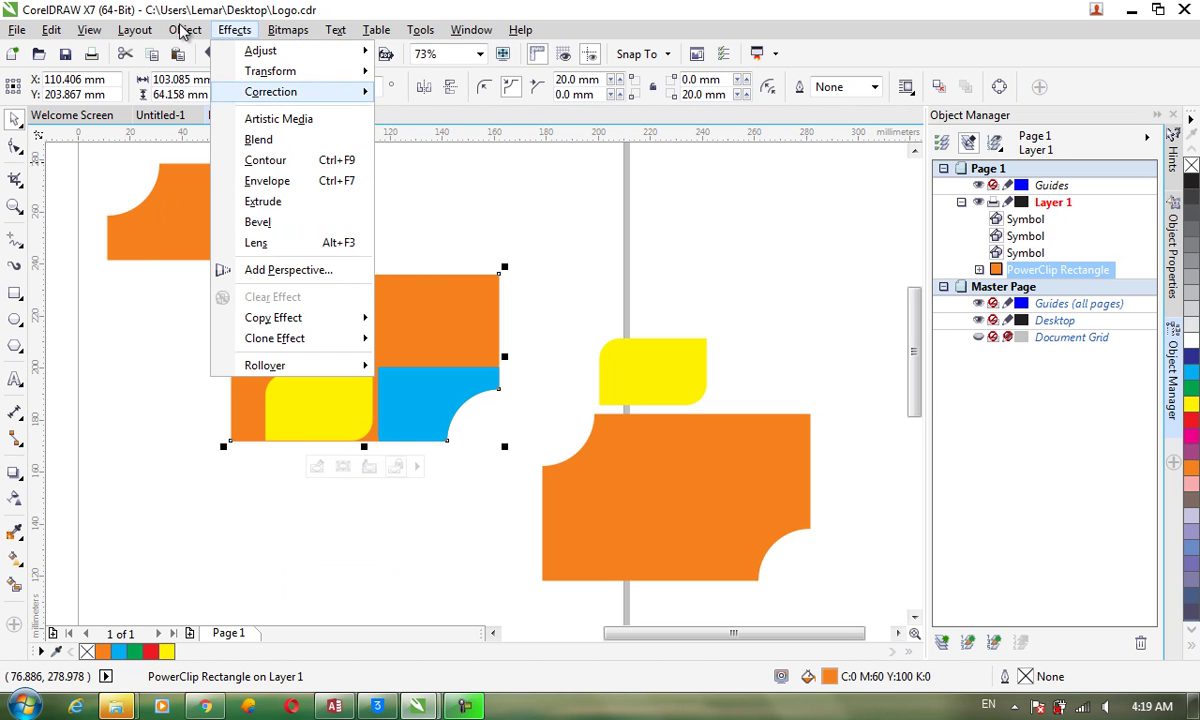
mouse_move(220, 194)
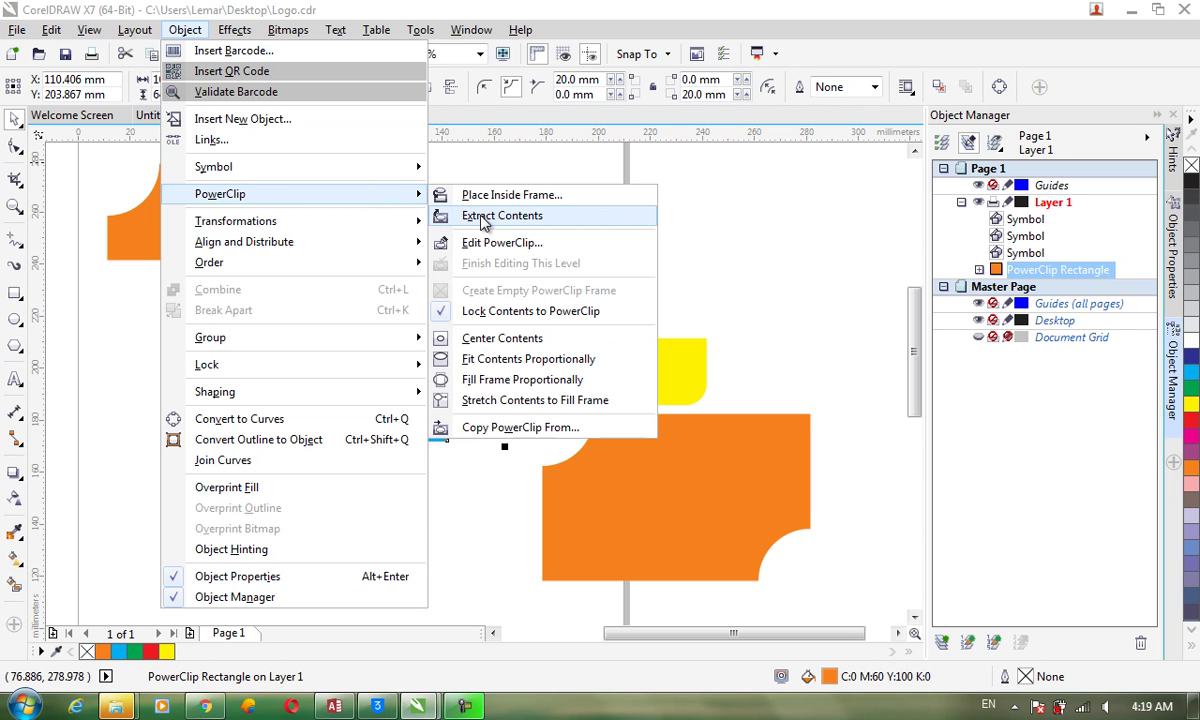
click(483, 221)
Shift the extracted group and empty frame around, then undo back to the clipped state
mouse_move(396, 420)
mouse_down()
mouse_move(442, 538)
mouse_move(330, 499)
mouse_up()
click(477, 355)
drag(441, 381, 613, 297)
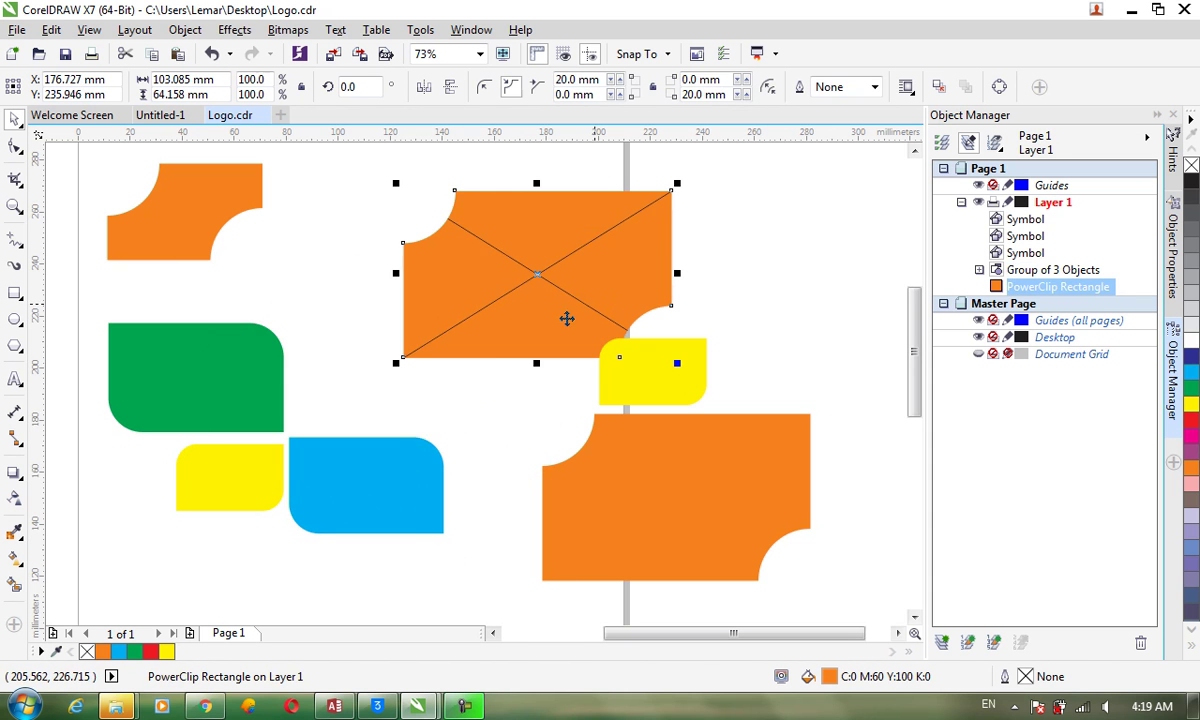
drag(421, 473, 482, 376)
key(ctrl+z)
key(ctrl+z)
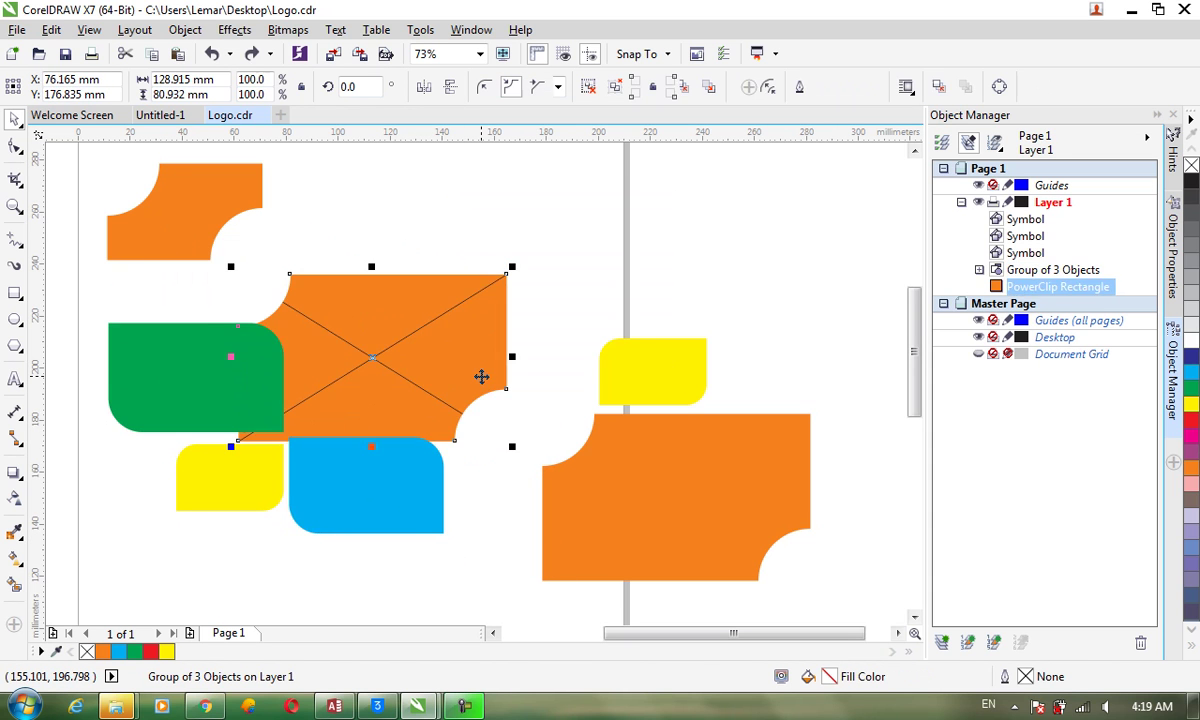
key(ctrl+z)
key(ctrl+z)
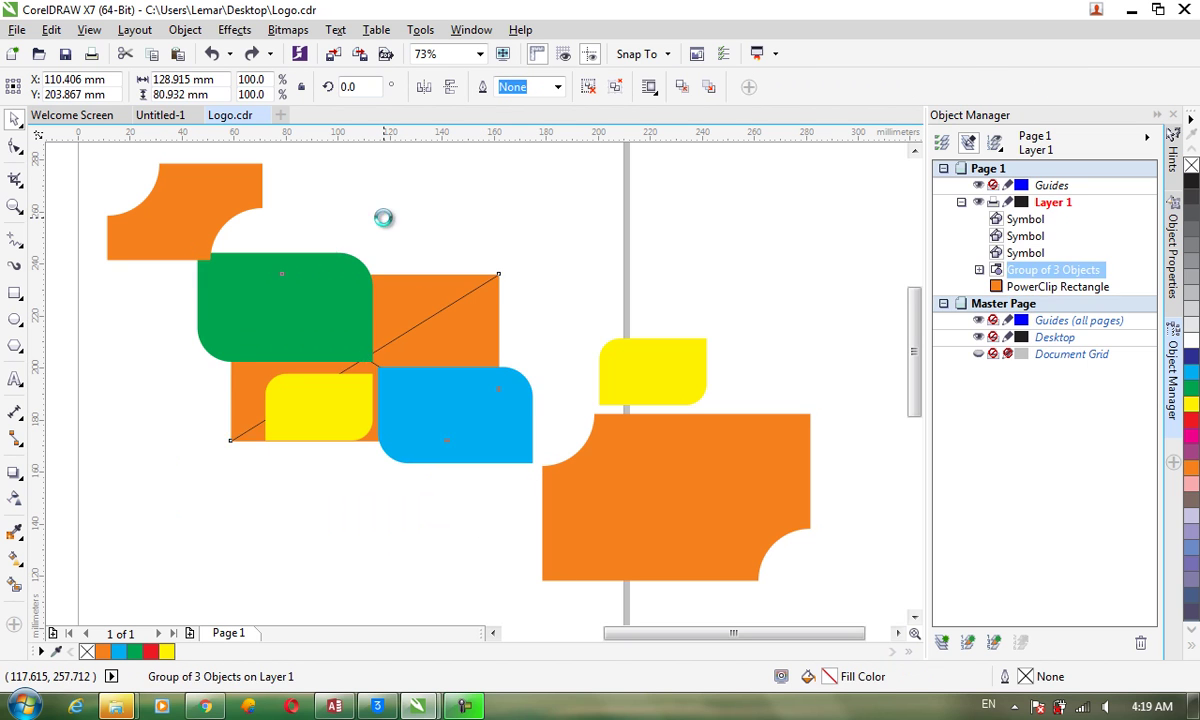
key(ctrl+z)
click(185, 30)
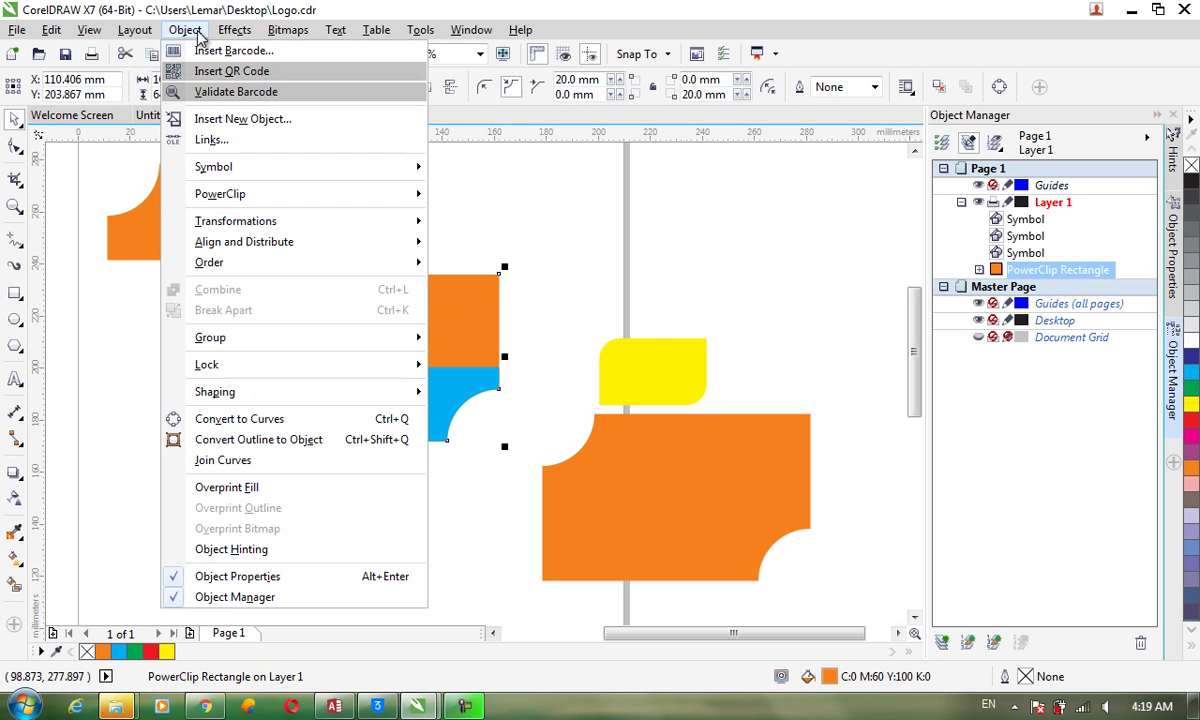
mouse_move(220, 194)
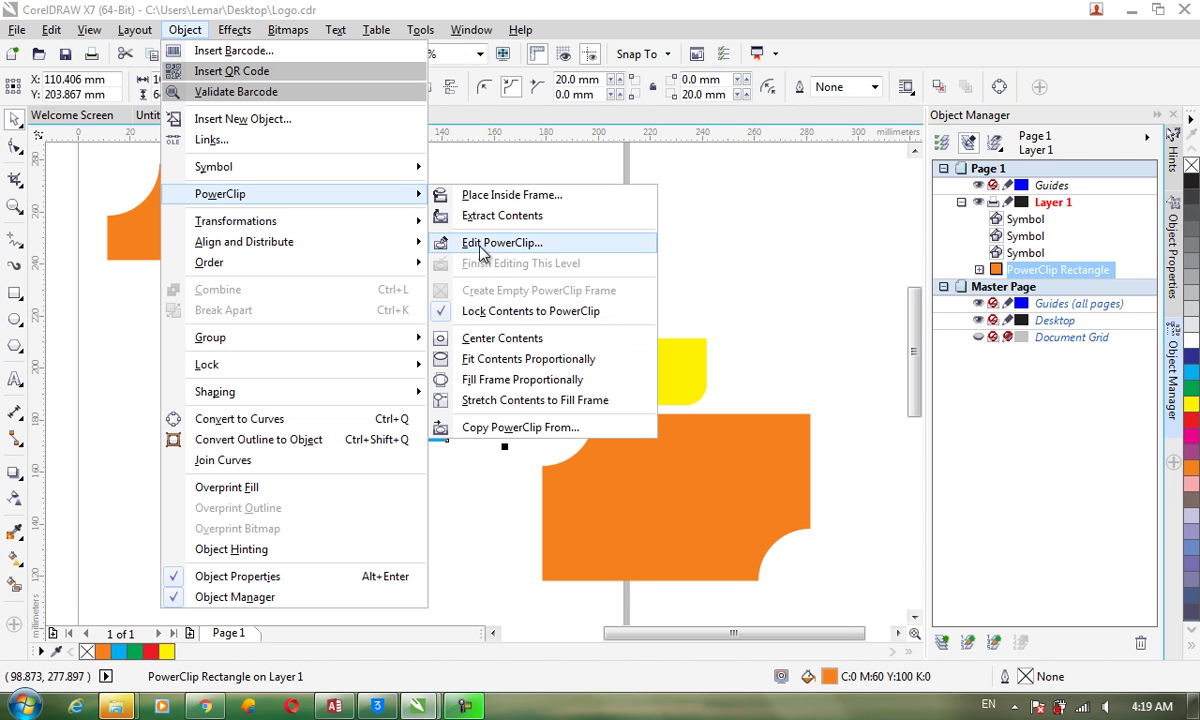
Edit the PowerClip contents, shrinking the coloured group to 60.5% and shifting it
click(483, 245)
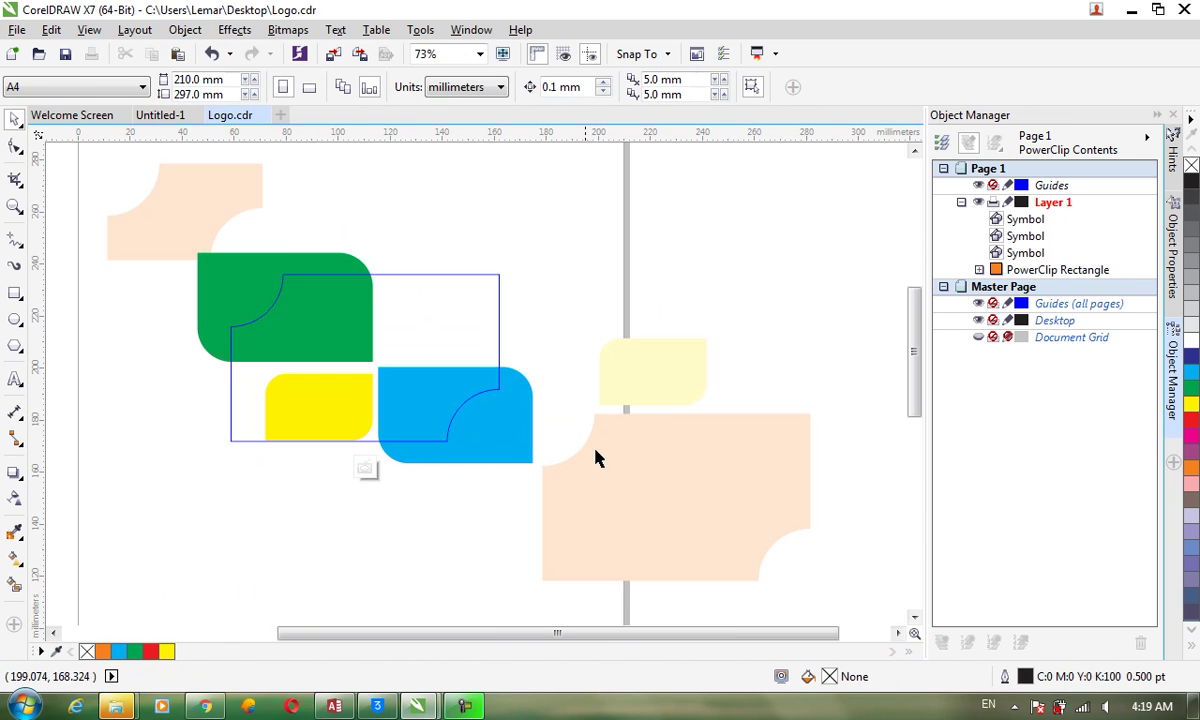
click(515, 421)
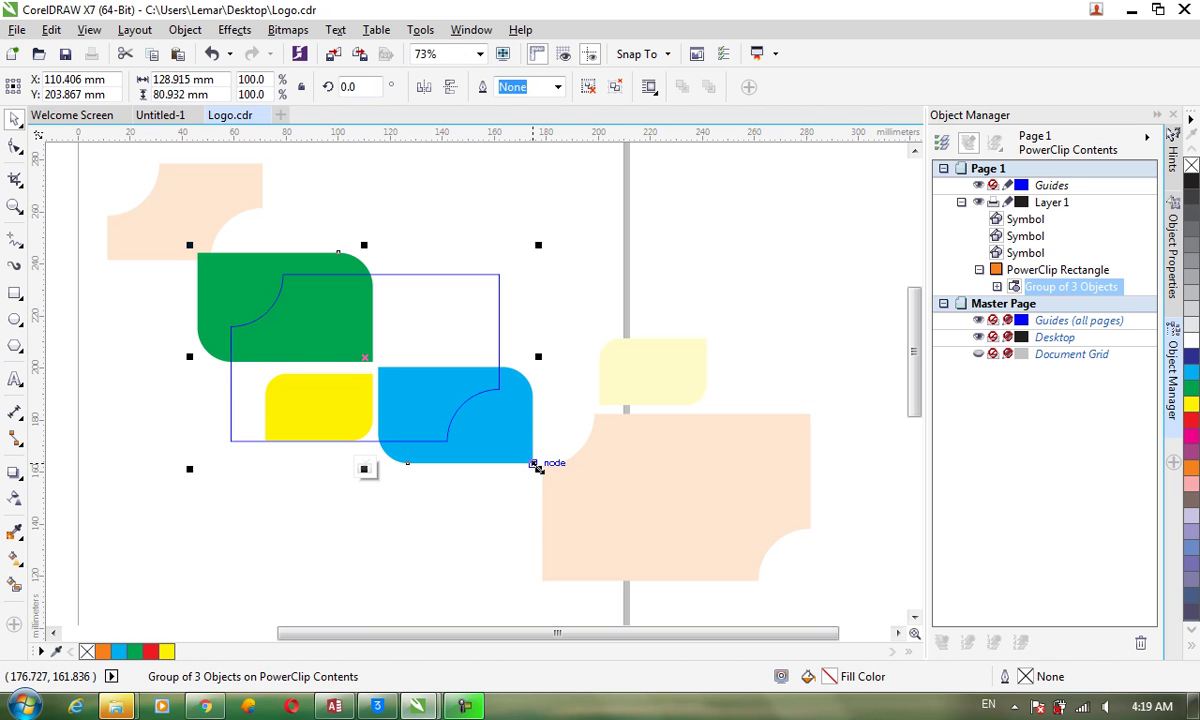
drag(536, 467, 454, 415)
drag(400, 375, 442, 411)
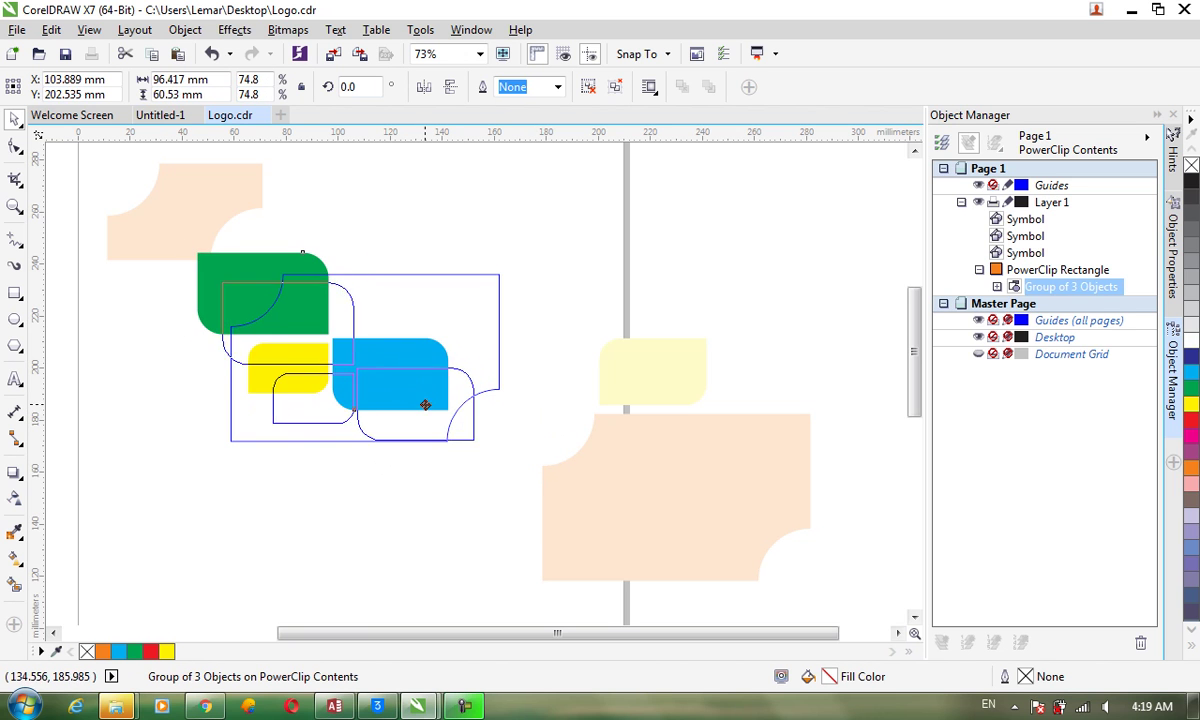
mouse_move(481, 453)
mouse_down()
mouse_move(432, 434)
mouse_move(438, 387)
mouse_up()
Rotate the group about 177° inside the frame and nudge it up-left
click(450, 407)
mouse_move(483, 433)
mouse_down()
mouse_move(264, 217)
mouse_move(245, 272)
mouse_up()
click(405, 393)
drag(429, 397, 408, 389)
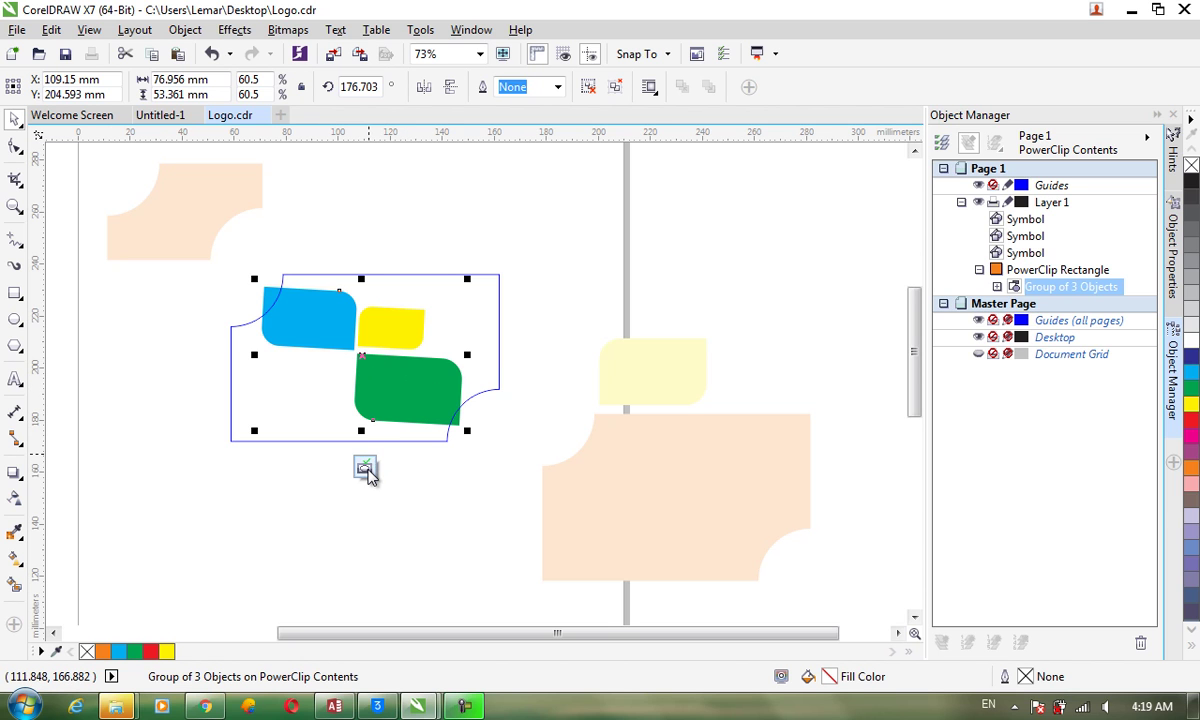
Finish editing the PowerClip and move the frame up and right to the page top
click(185, 29)
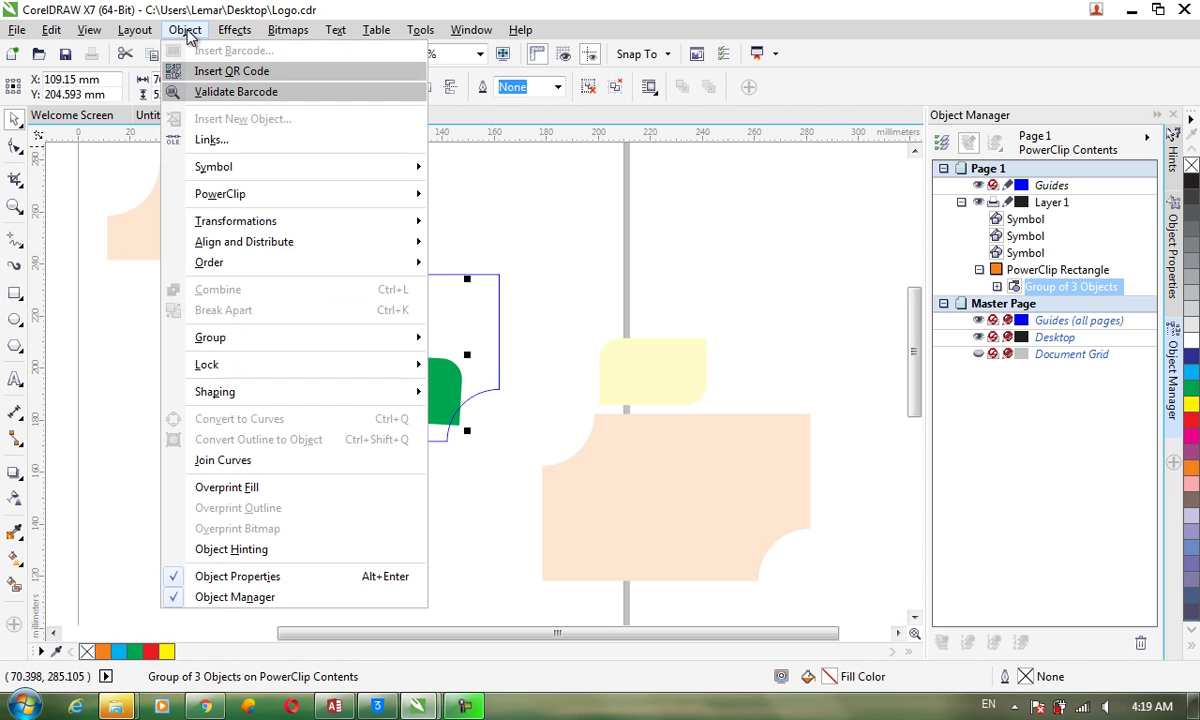
mouse_move(220, 194)
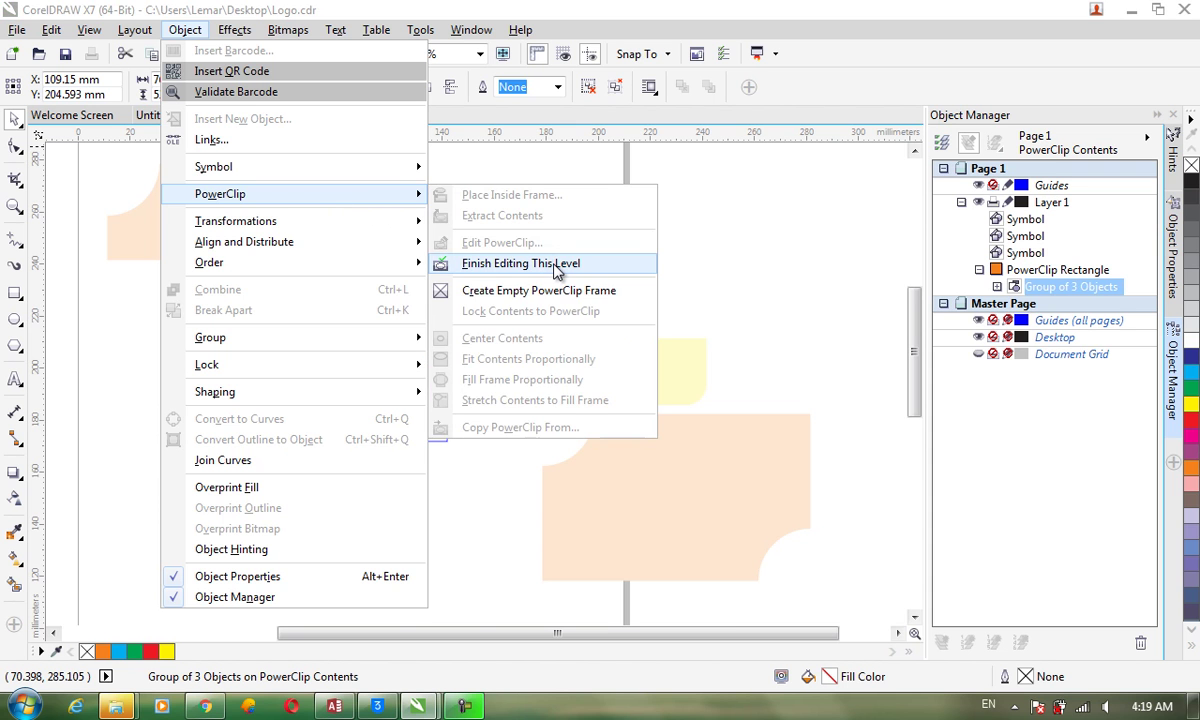
click(555, 265)
click(549, 308)
drag(345, 365, 570, 228)
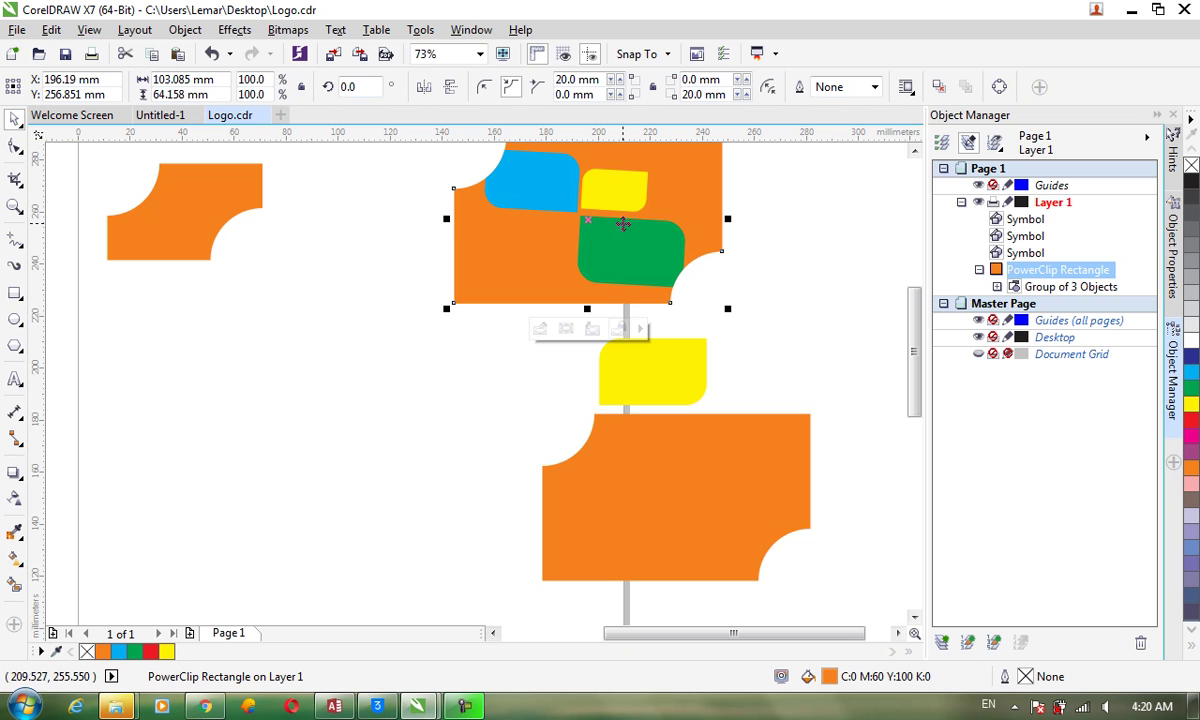
Revert the lower orange symbol to a plain rectangle through its right-click Revert to Objects
click(659, 461)
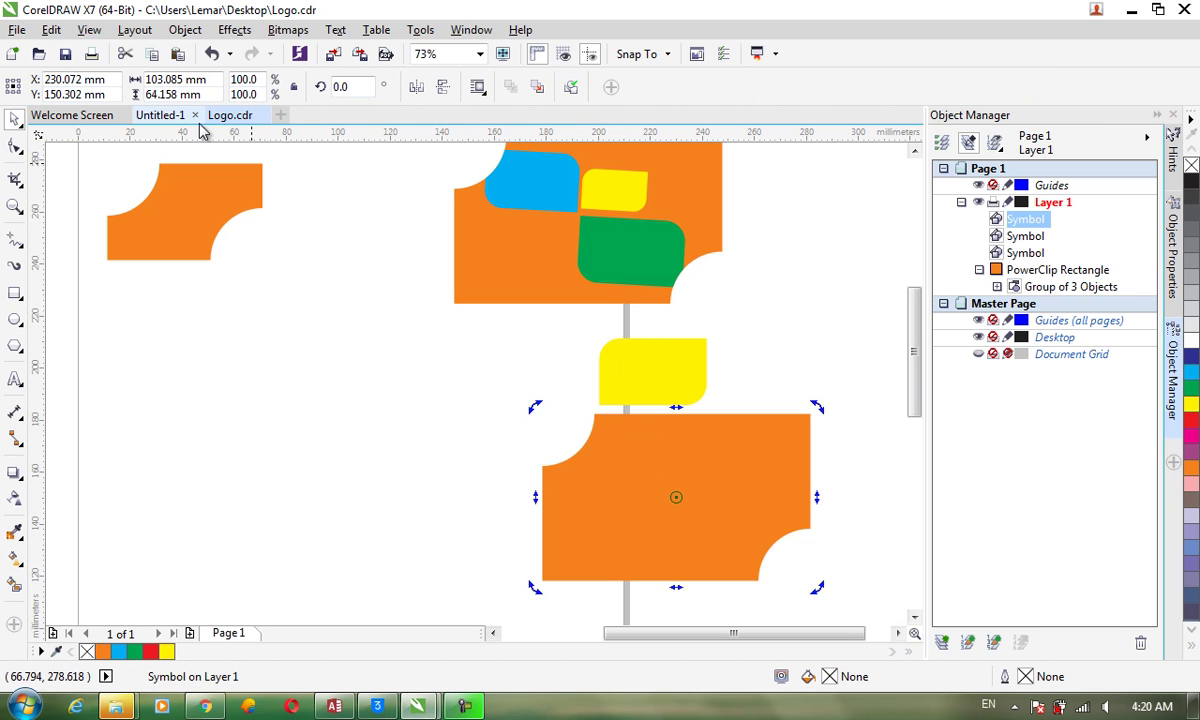
click(213, 215)
click(651, 508)
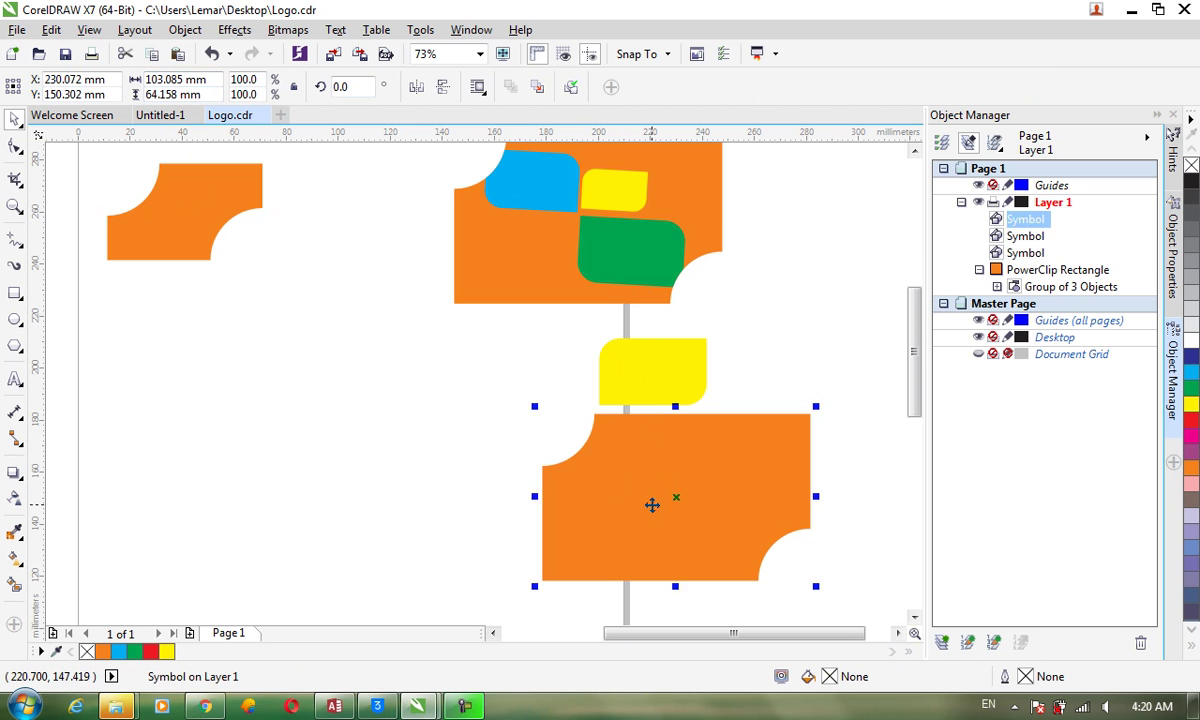
right_click(651, 505)
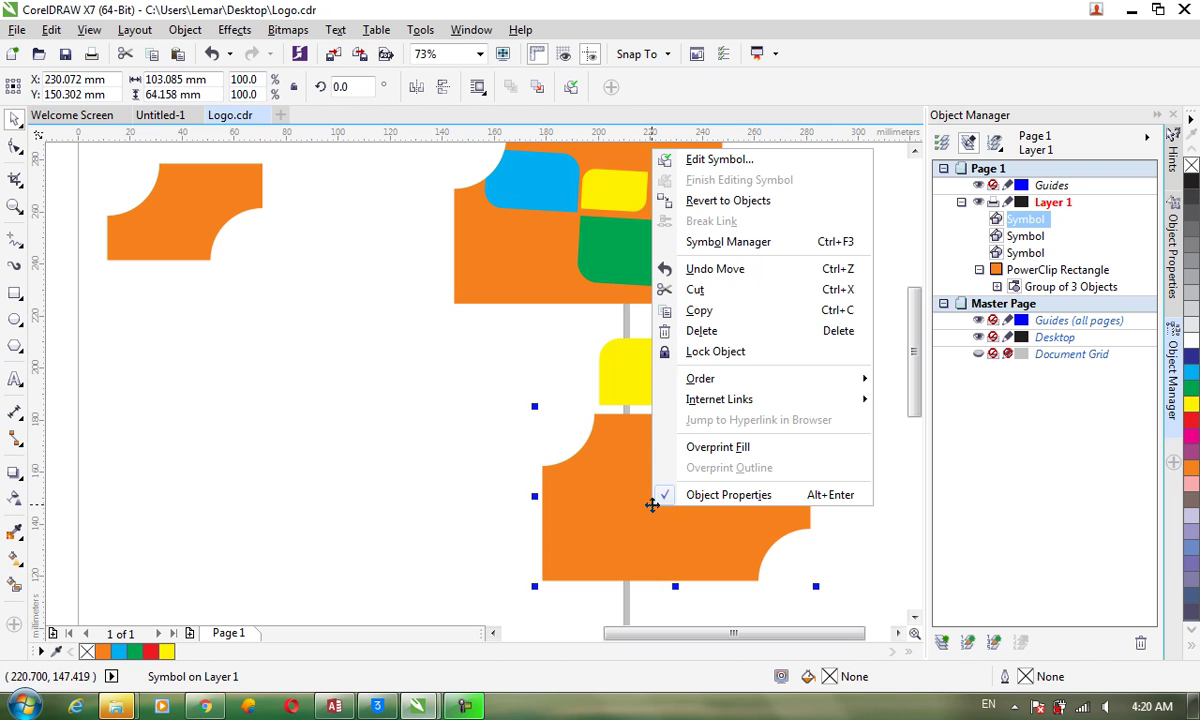
click(720, 201)
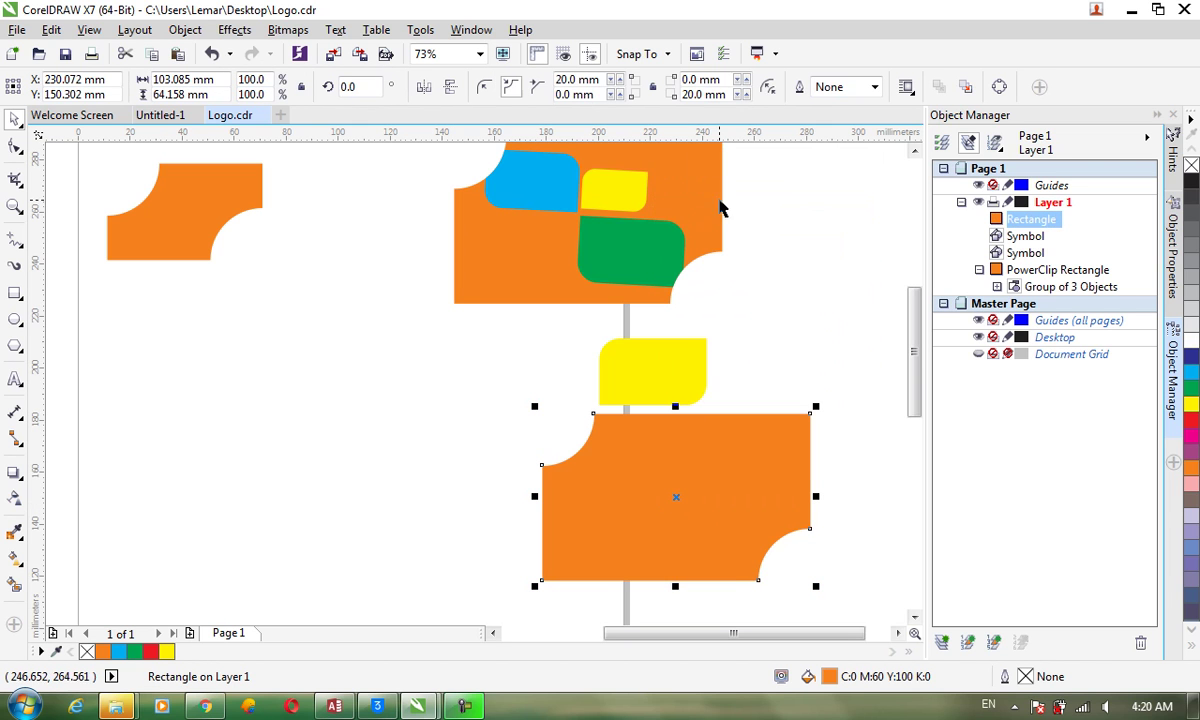
click(197, 31)
mouse_move(220, 194)
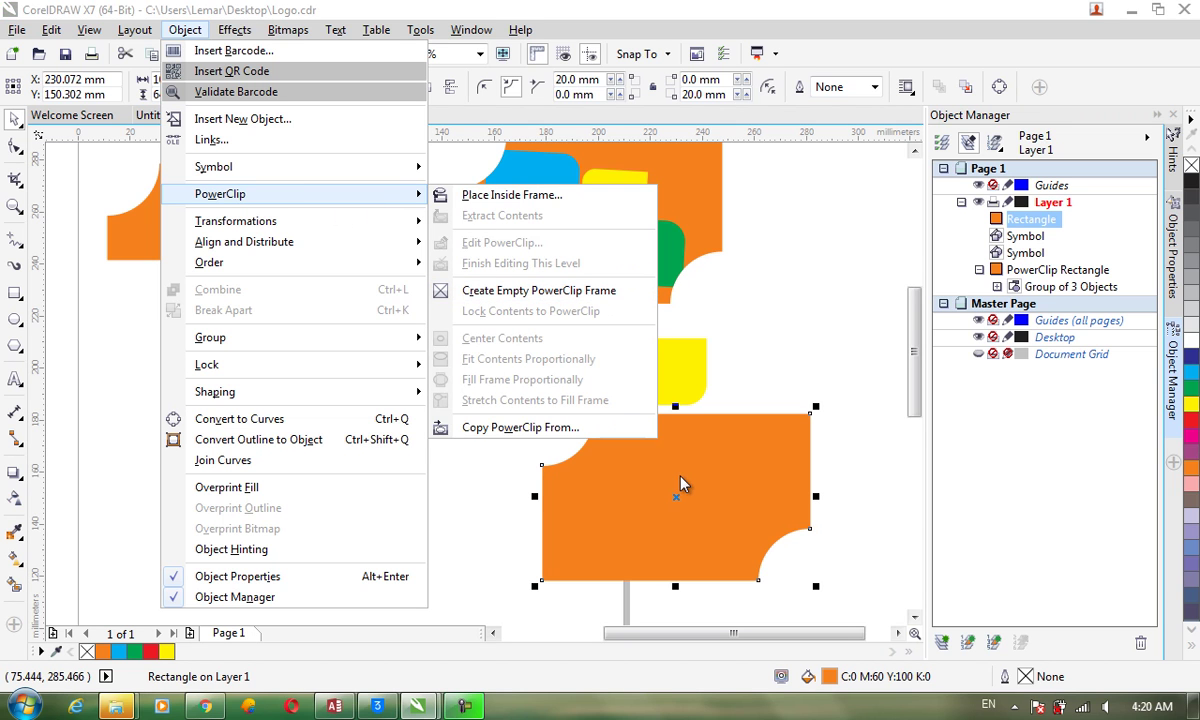
Enter and exit the top frame's PowerClip contents to inspect the clipped group
click(678, 482)
ctrl+click(575, 215)
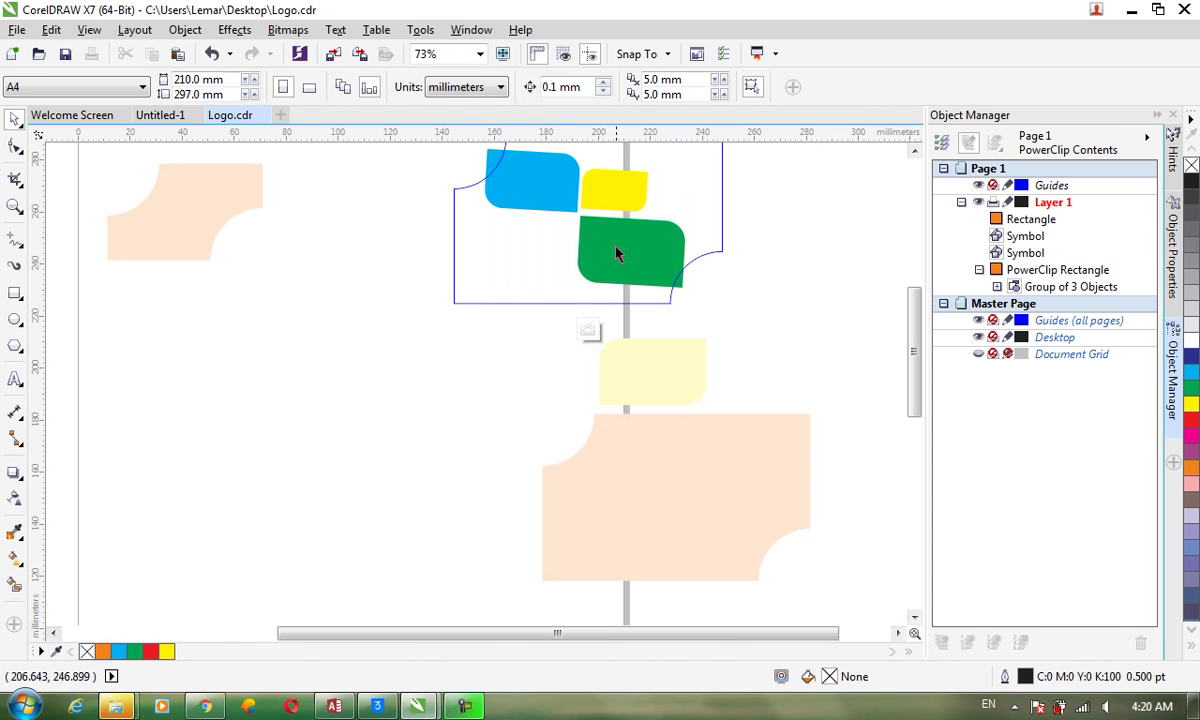
click(588, 330)
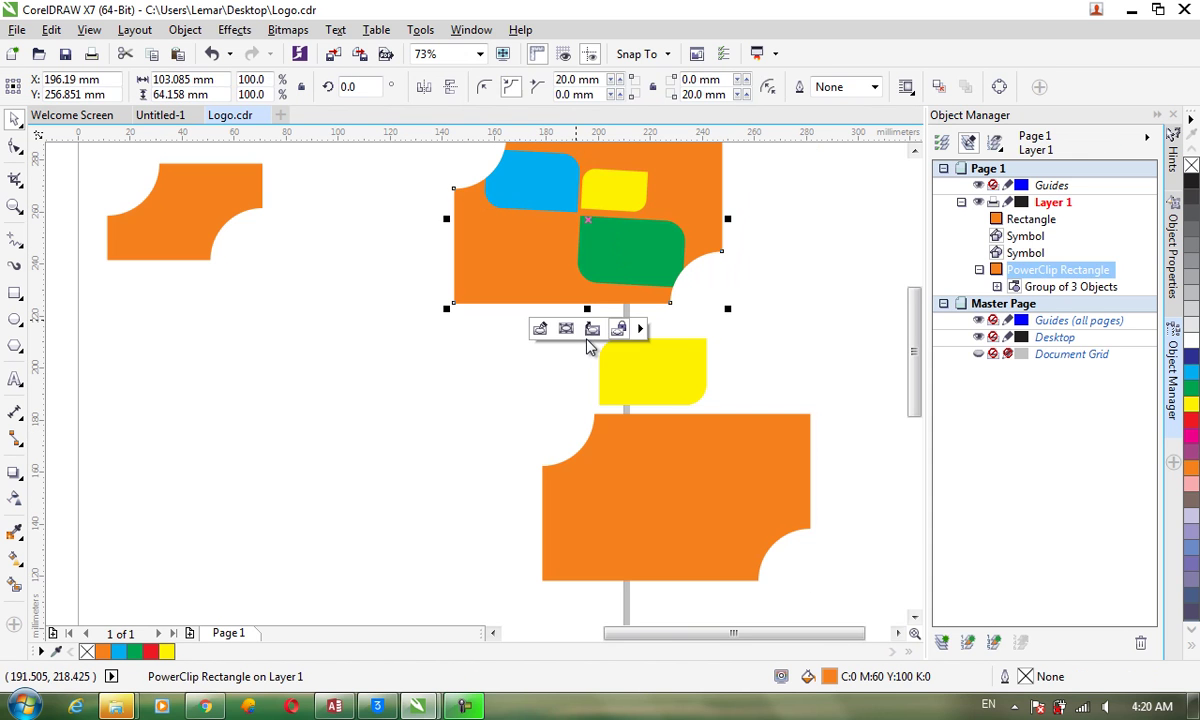
Convert the lower orange rectangle into an empty PowerClip frame and move it lower left
click(640, 490)
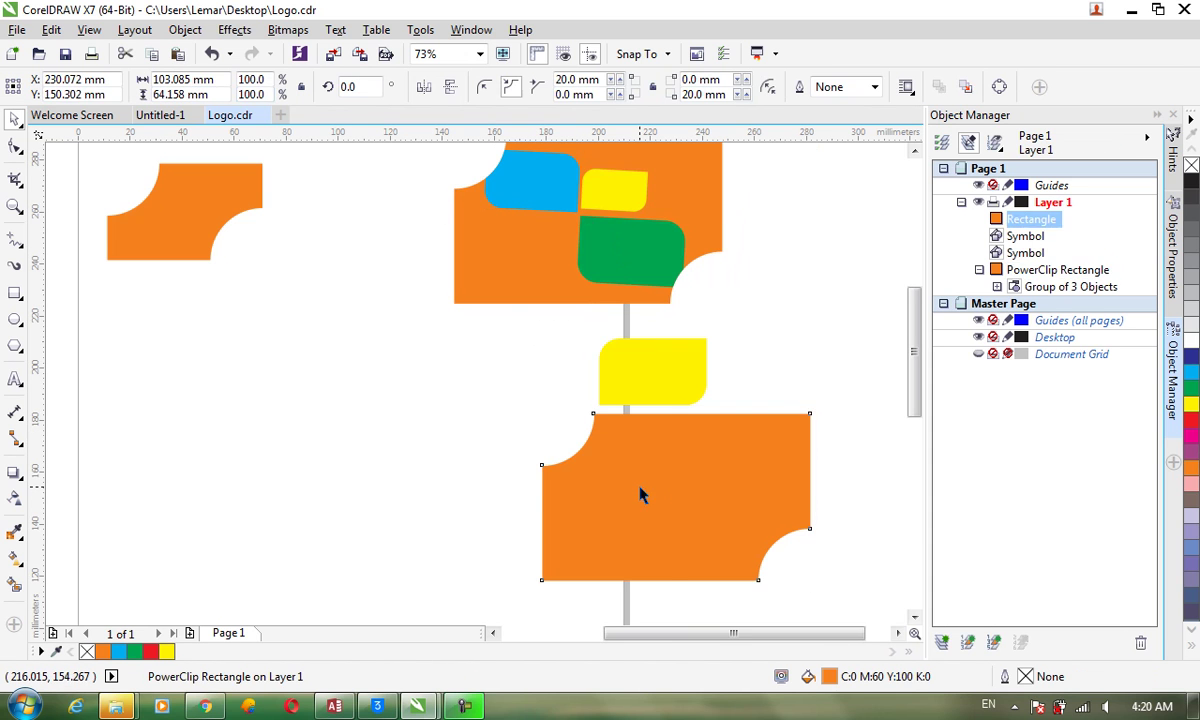
click(192, 32)
mouse_move(220, 194)
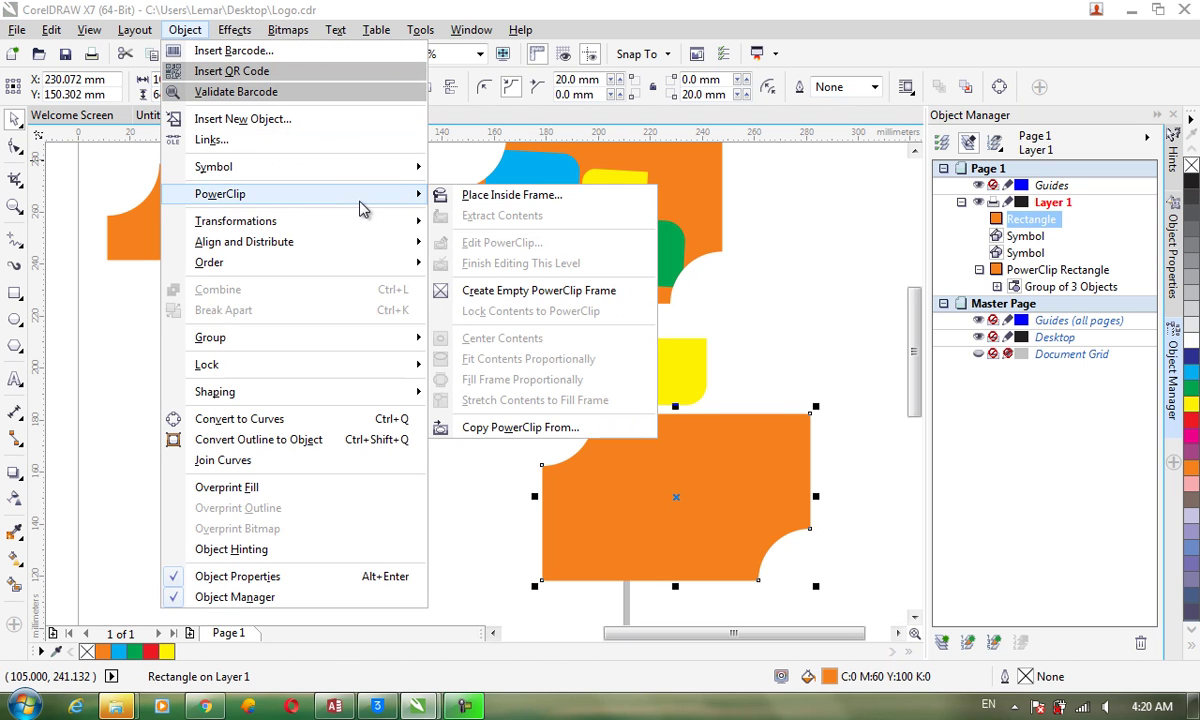
click(563, 291)
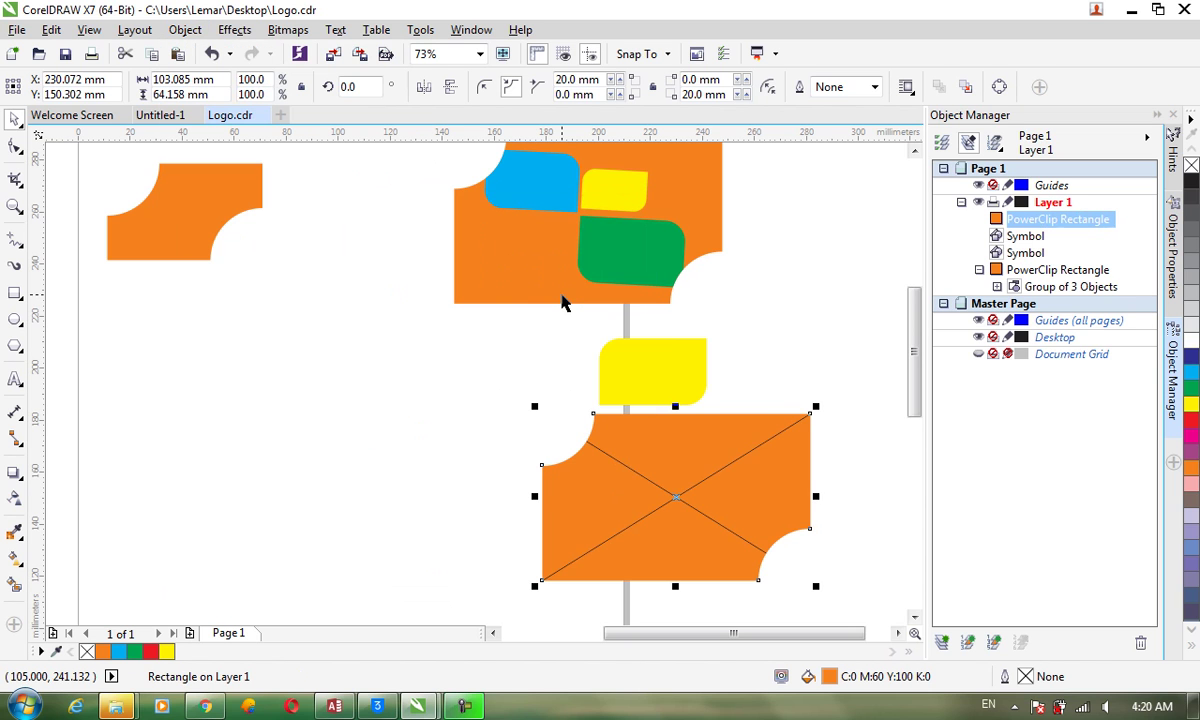
drag(777, 493, 364, 421)
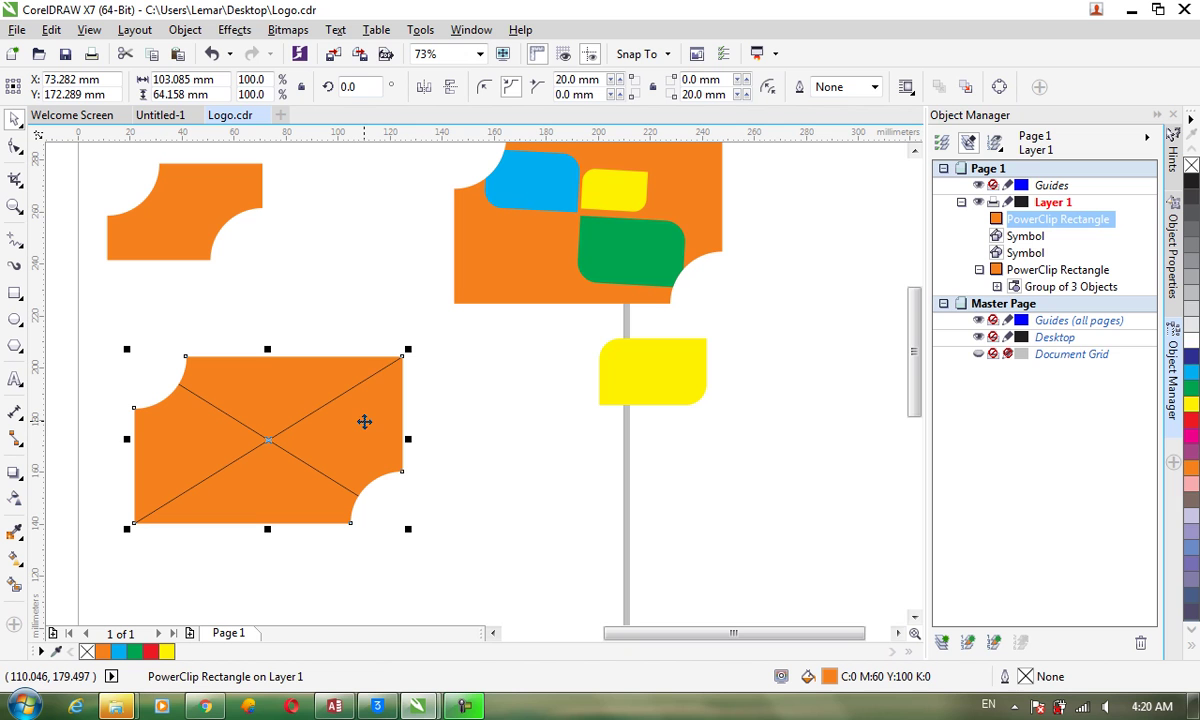
click(235, 29)
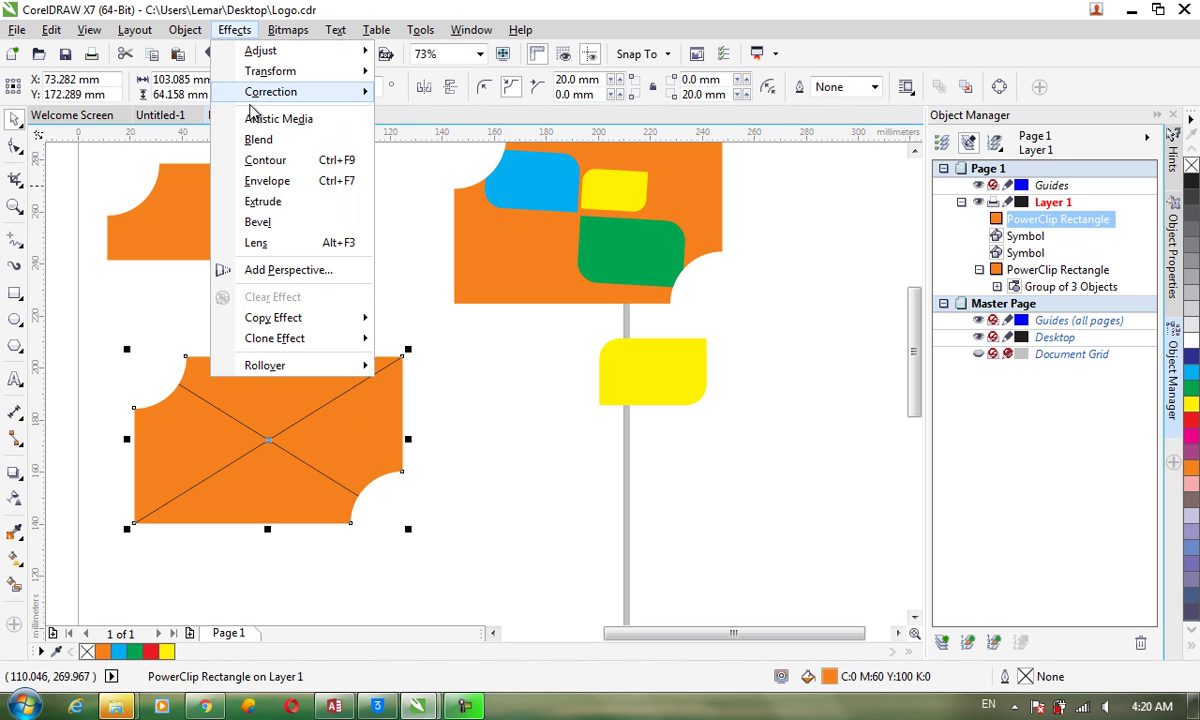
mouse_move(220, 194)
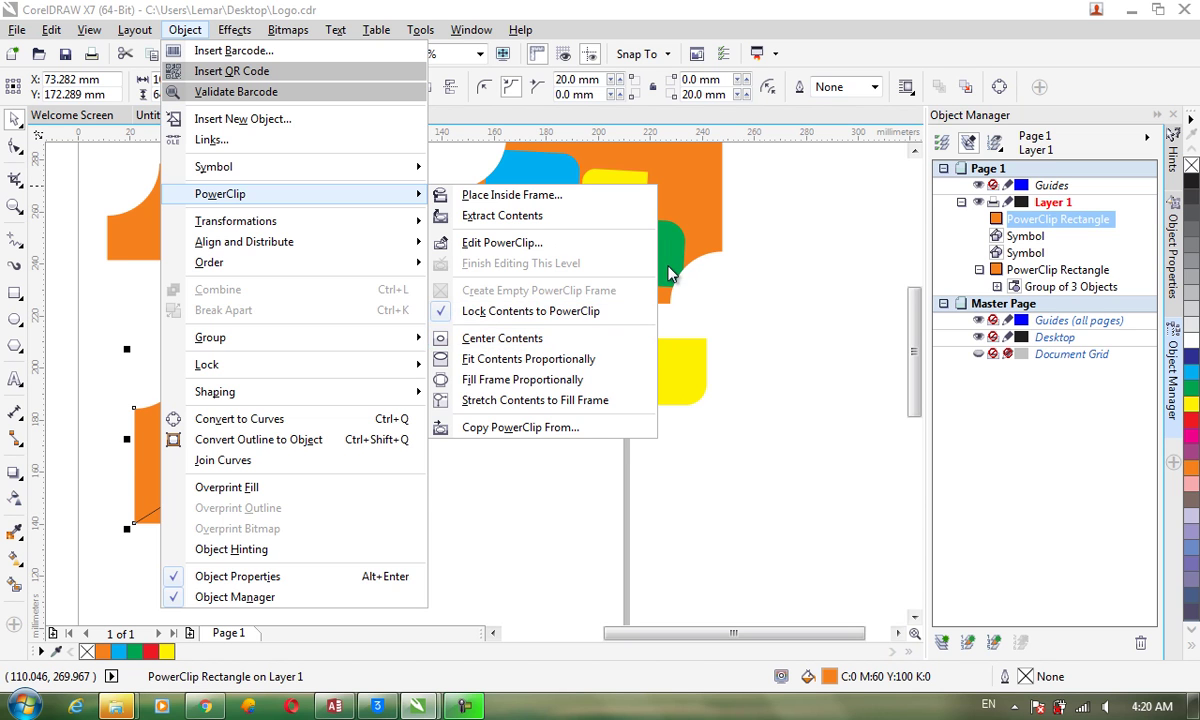
Unlock the top frame's contents and move the frame left, leaving the coloured group in place
click(560, 316)
mouse_move(690, 276)
mouse_down()
mouse_move(509, 246)
mouse_move(702, 249)
mouse_move(718, 313)
mouse_move(519, 275)
mouse_up()
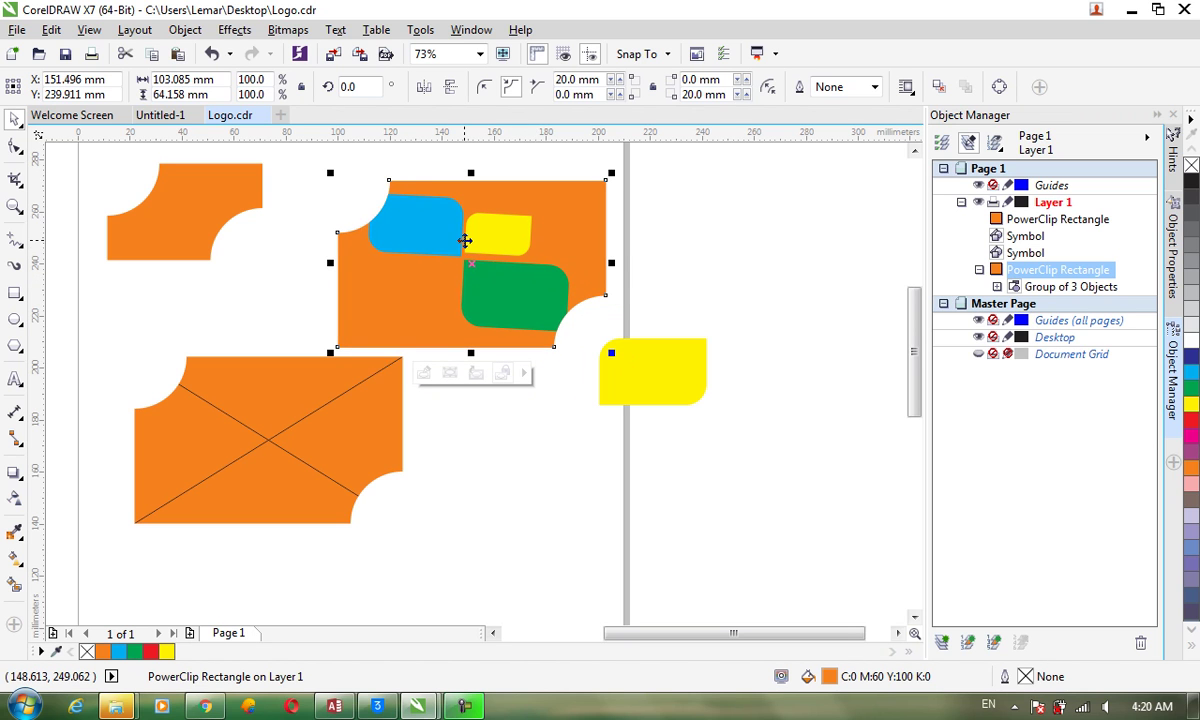
click(207, 33)
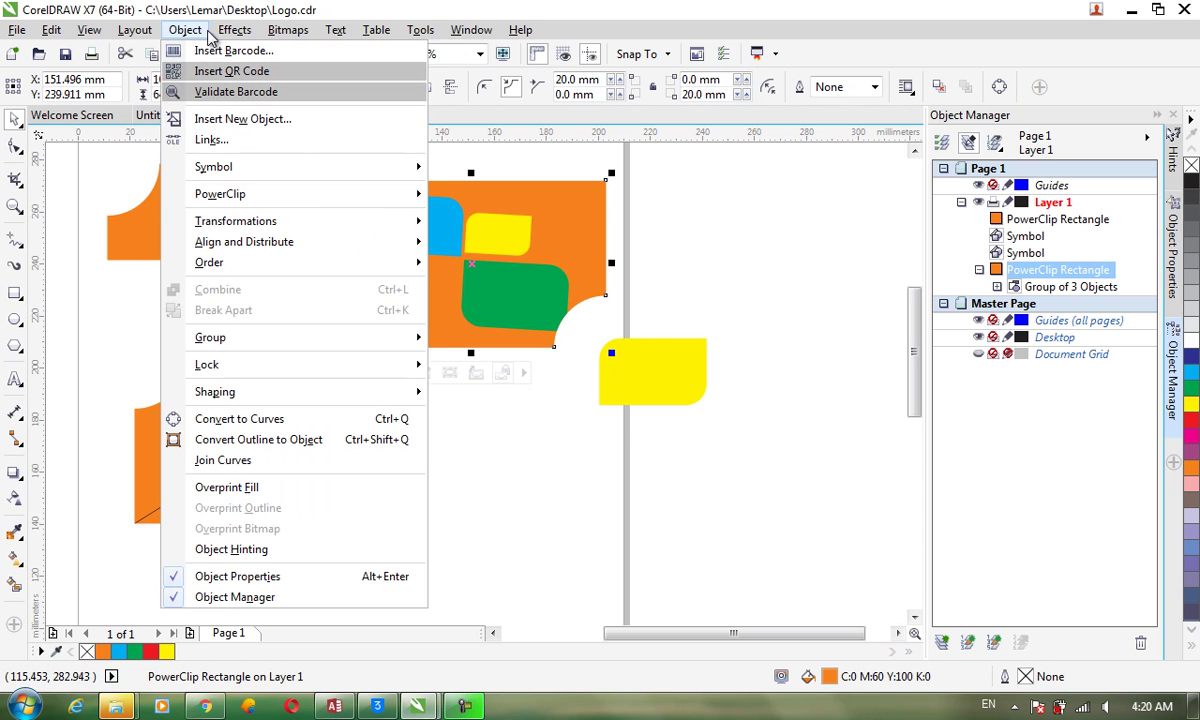
mouse_move(220, 194)
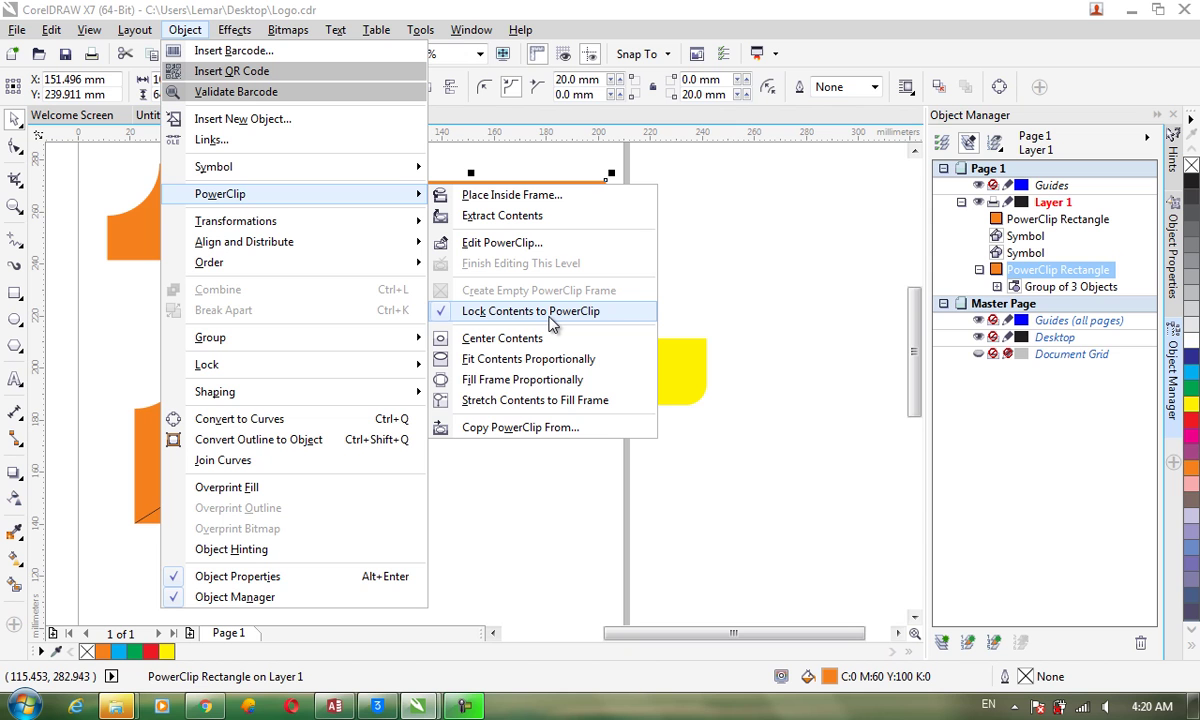
click(549, 311)
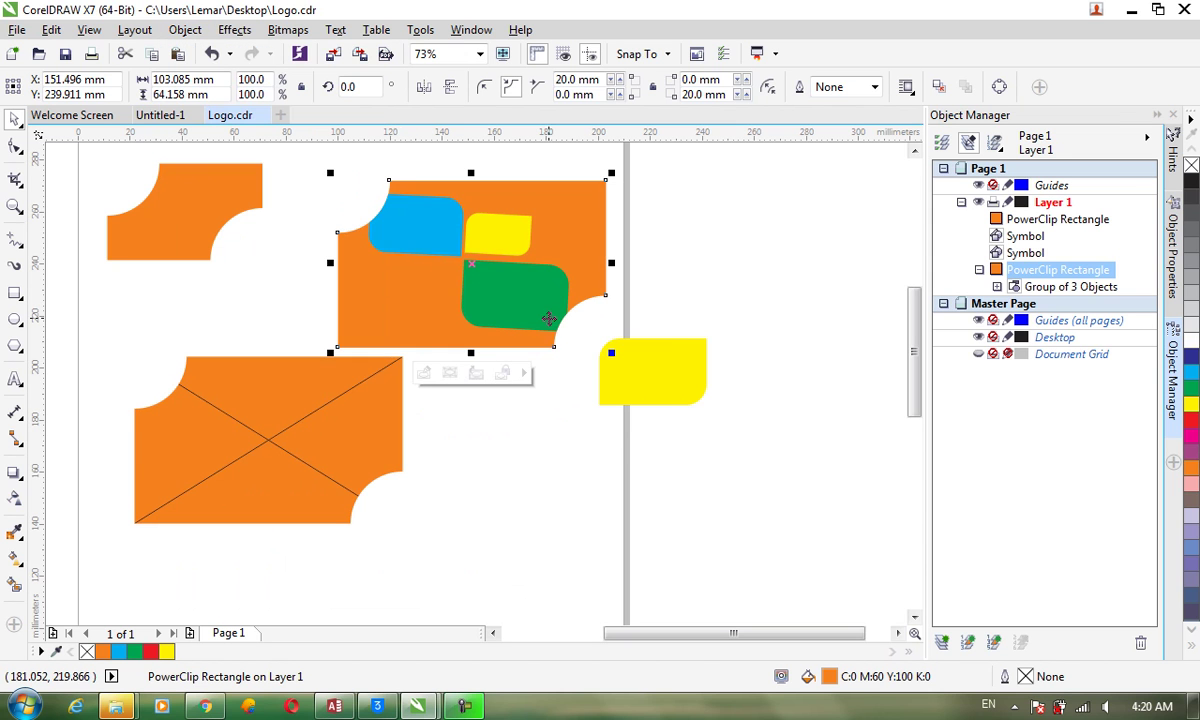
mouse_move(549, 316)
mouse_down()
mouse_move(619, 263)
mouse_move(573, 328)
mouse_move(573, 359)
mouse_move(627, 252)
mouse_move(691, 252)
mouse_move(541, 246)
mouse_up()
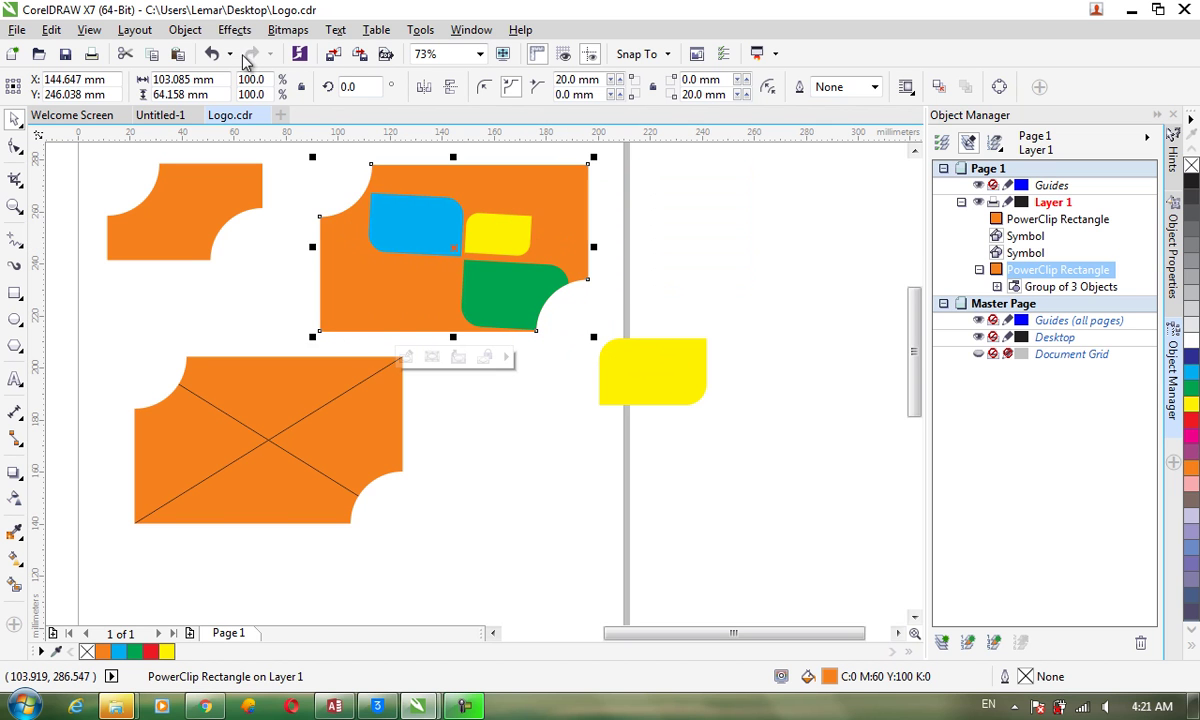
click(185, 30)
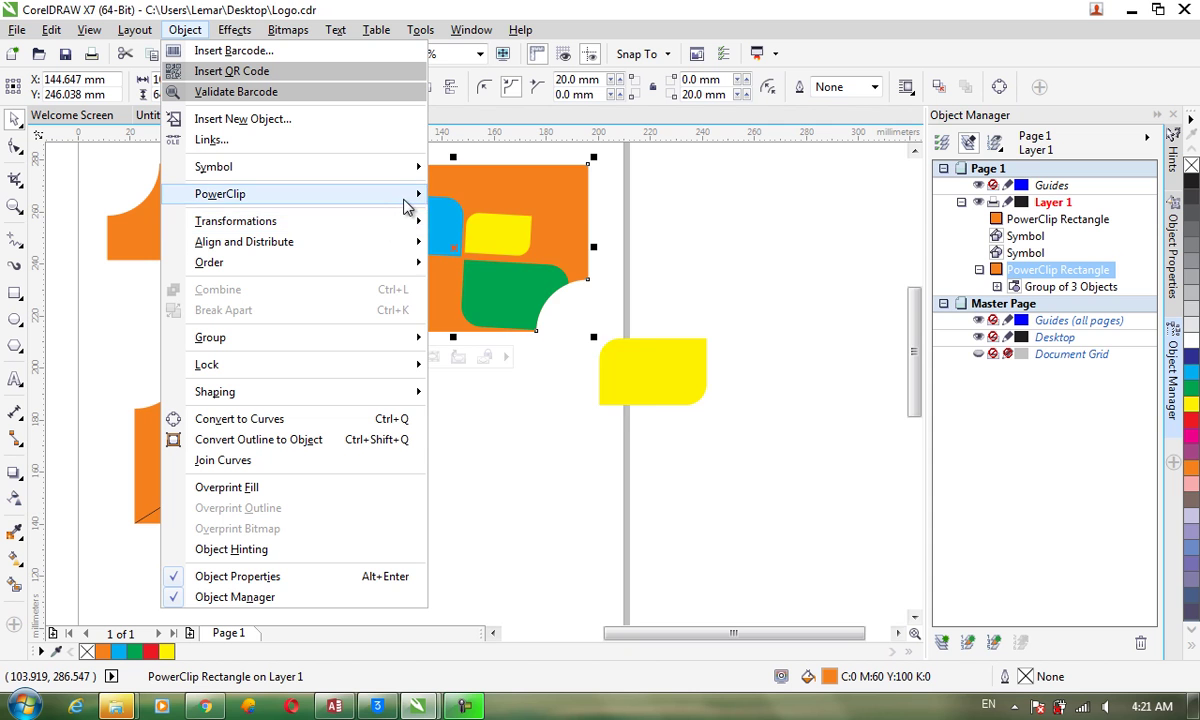
mouse_move(220, 194)
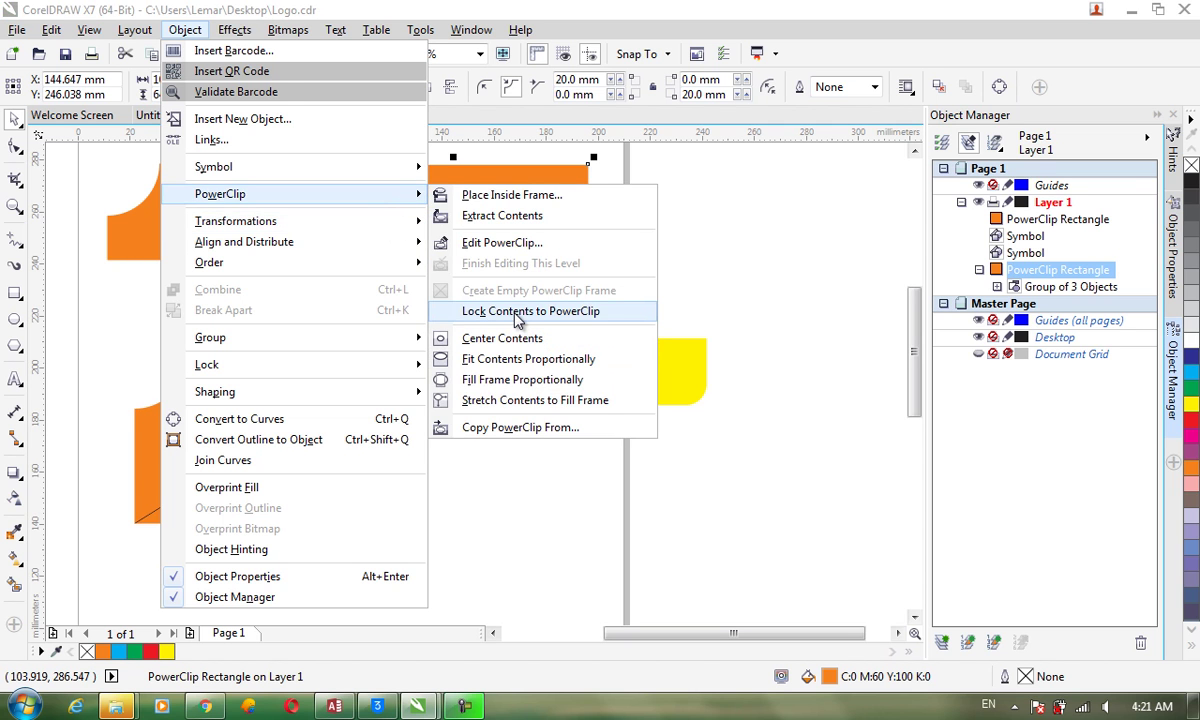
Turn off Lock Contents on the top orange frame and drag the frame to the right
click(518, 311)
click(185, 30)
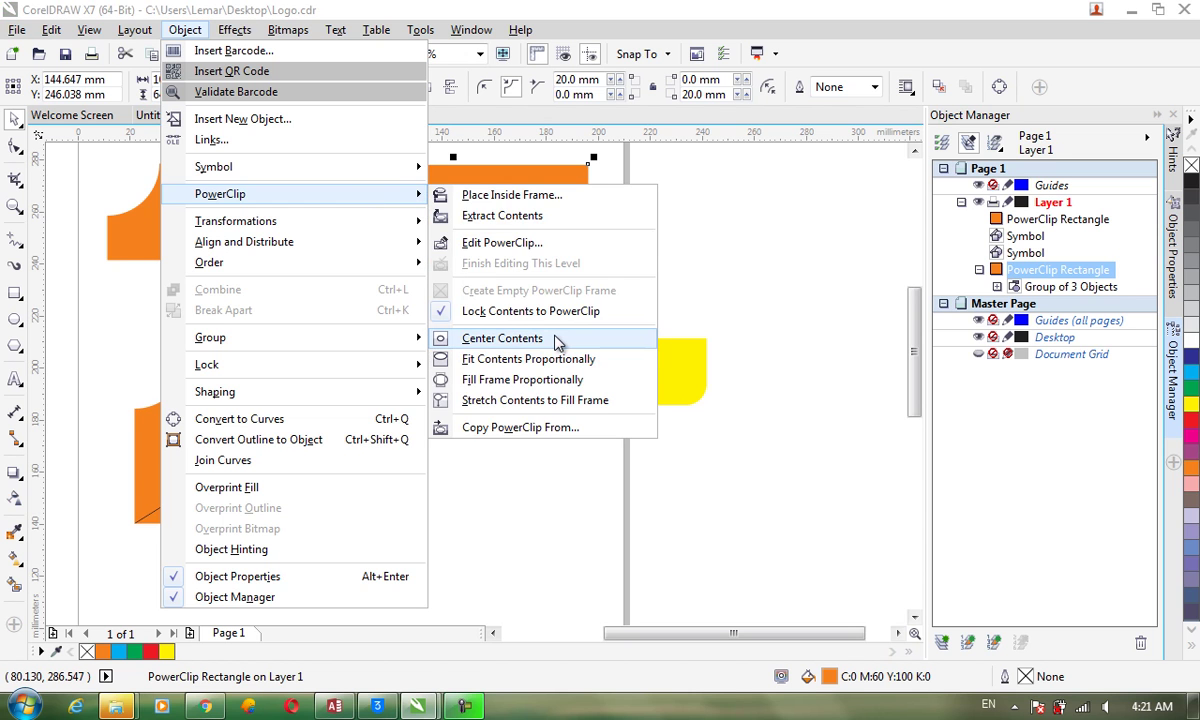
click(600, 311)
drag(549, 241, 779, 245)
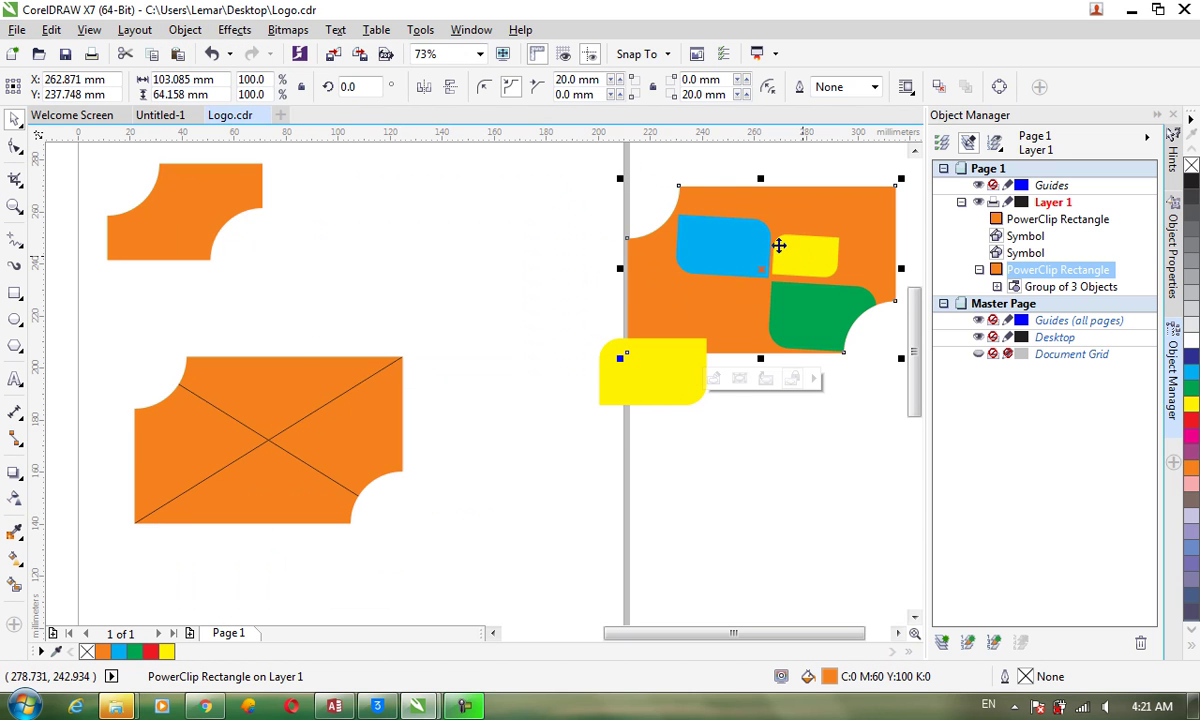
Try Center, Fit Proportionally and Fill Frame Proportionally on the blue, yellow and green group
click(192, 30)
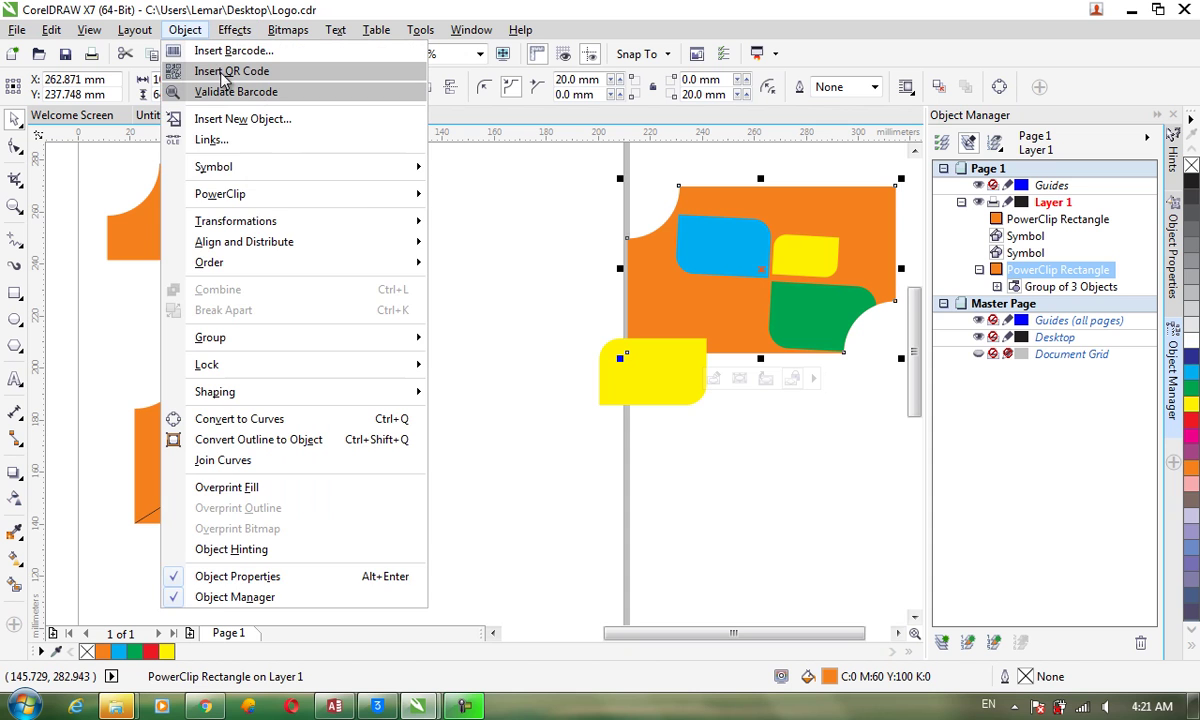
mouse_move(220, 194)
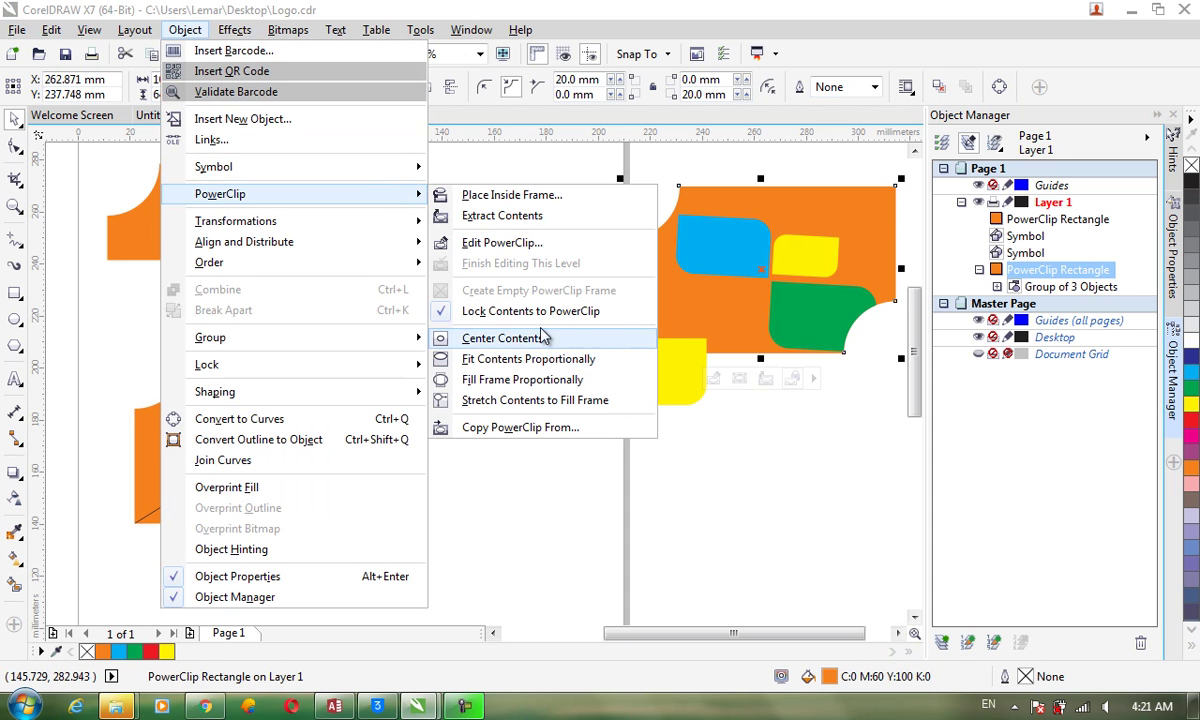
click(543, 338)
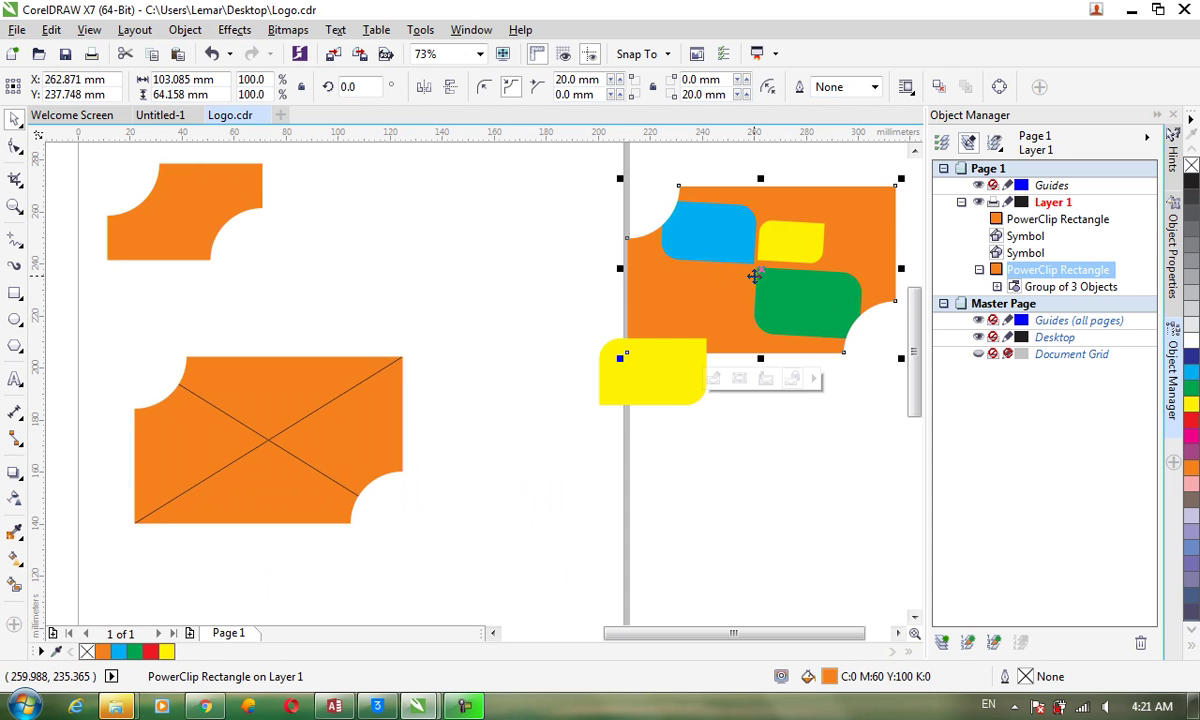
click(186, 29)
mouse_move(220, 193)
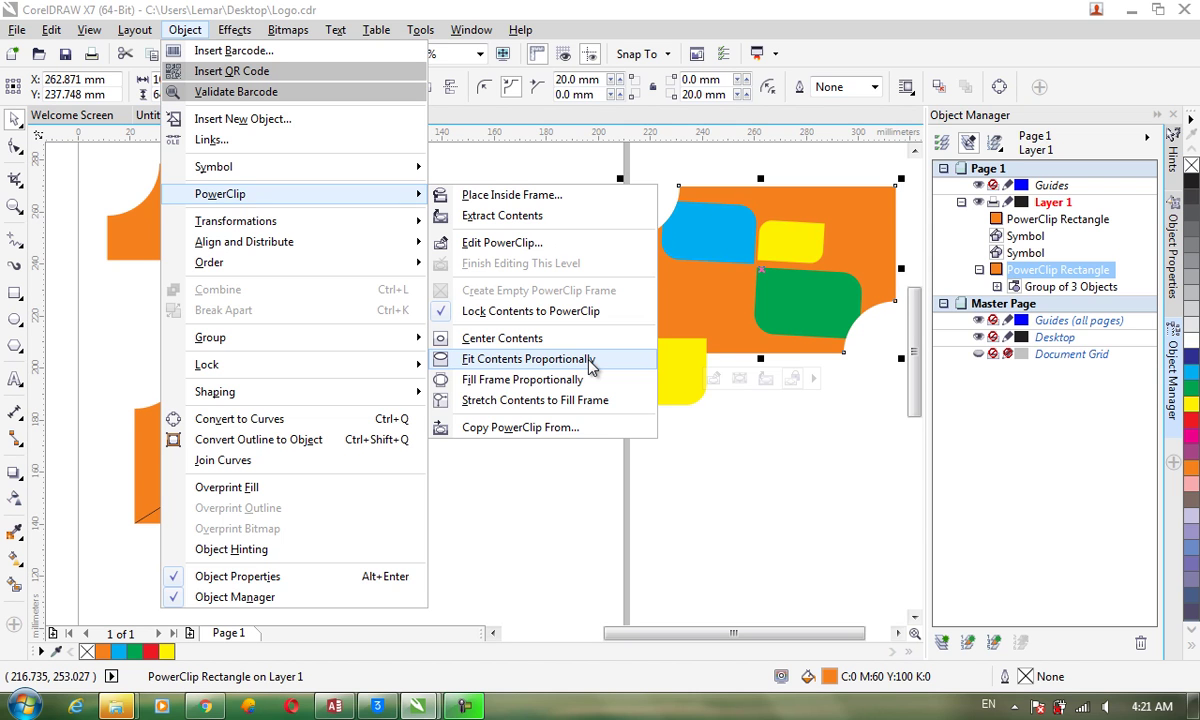
click(590, 367)
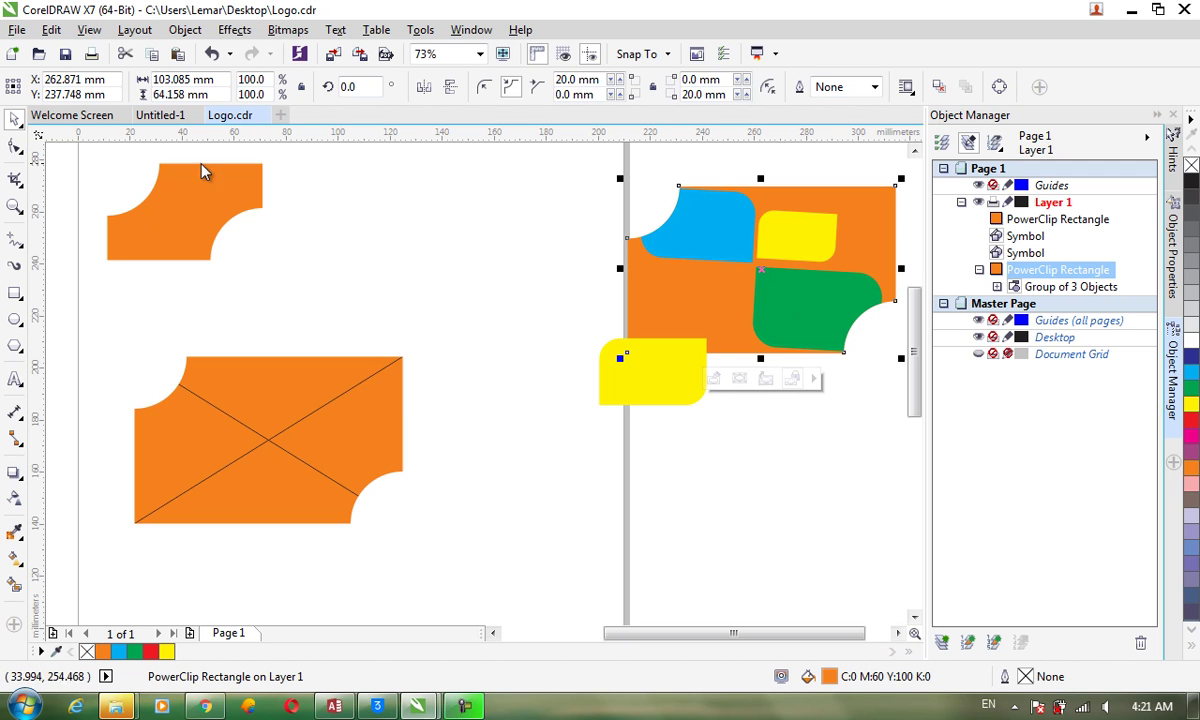
click(190, 28)
mouse_move(213, 166)
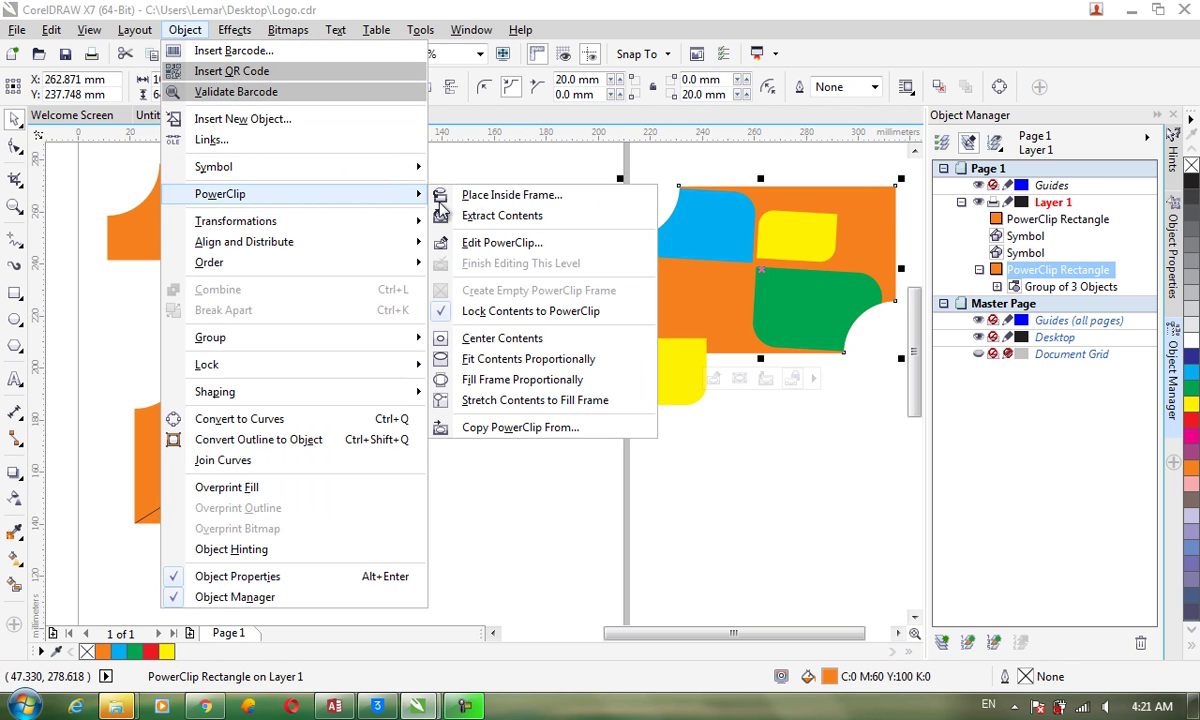
click(530, 380)
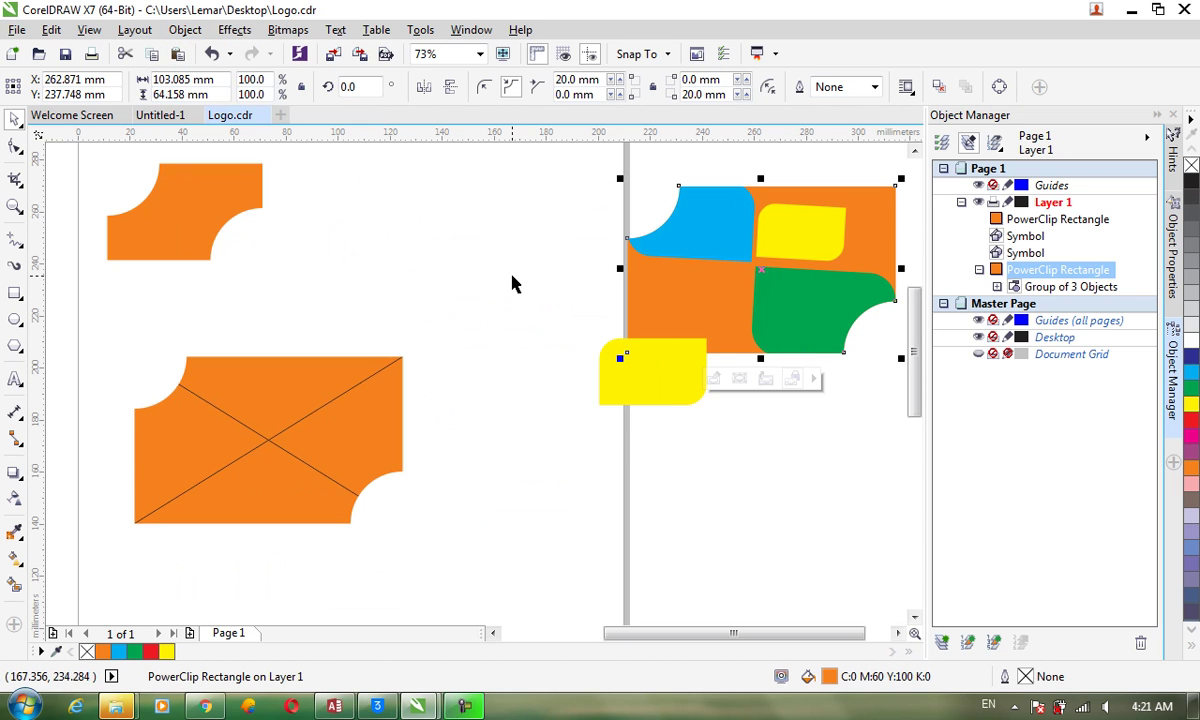
Stretch the group to fill the frame, then move the frame left toward the page centre
click(238, 32)
mouse_move(185, 30)
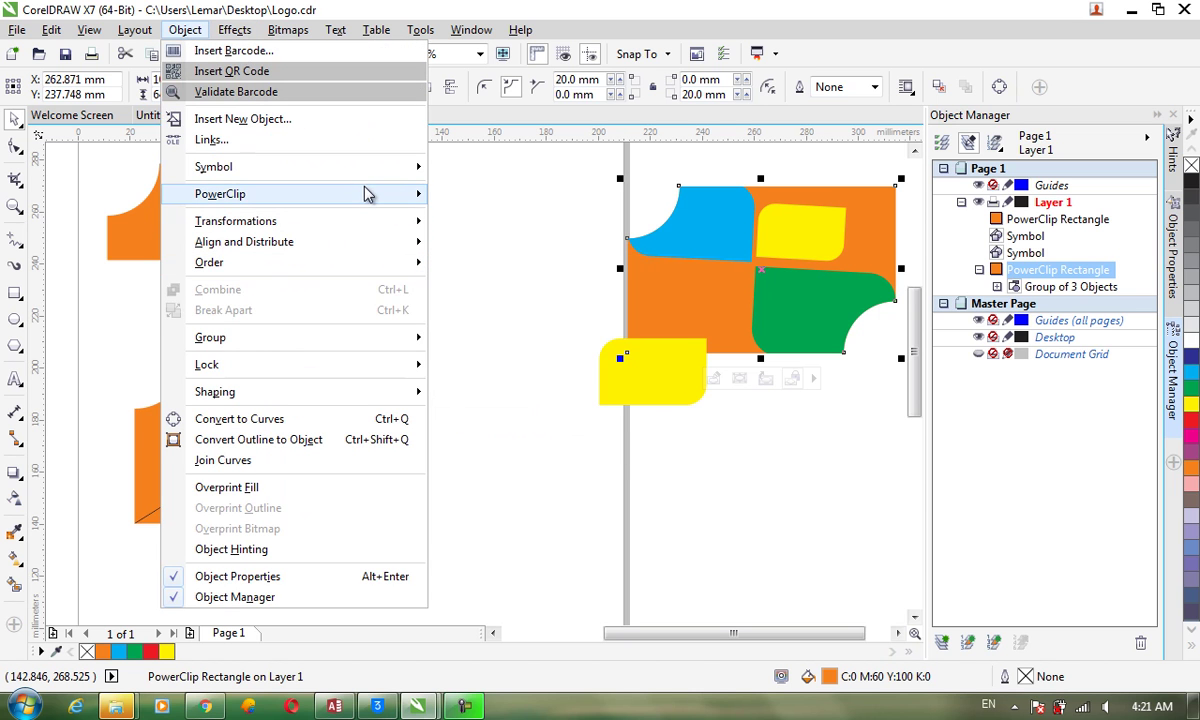
mouse_move(220, 194)
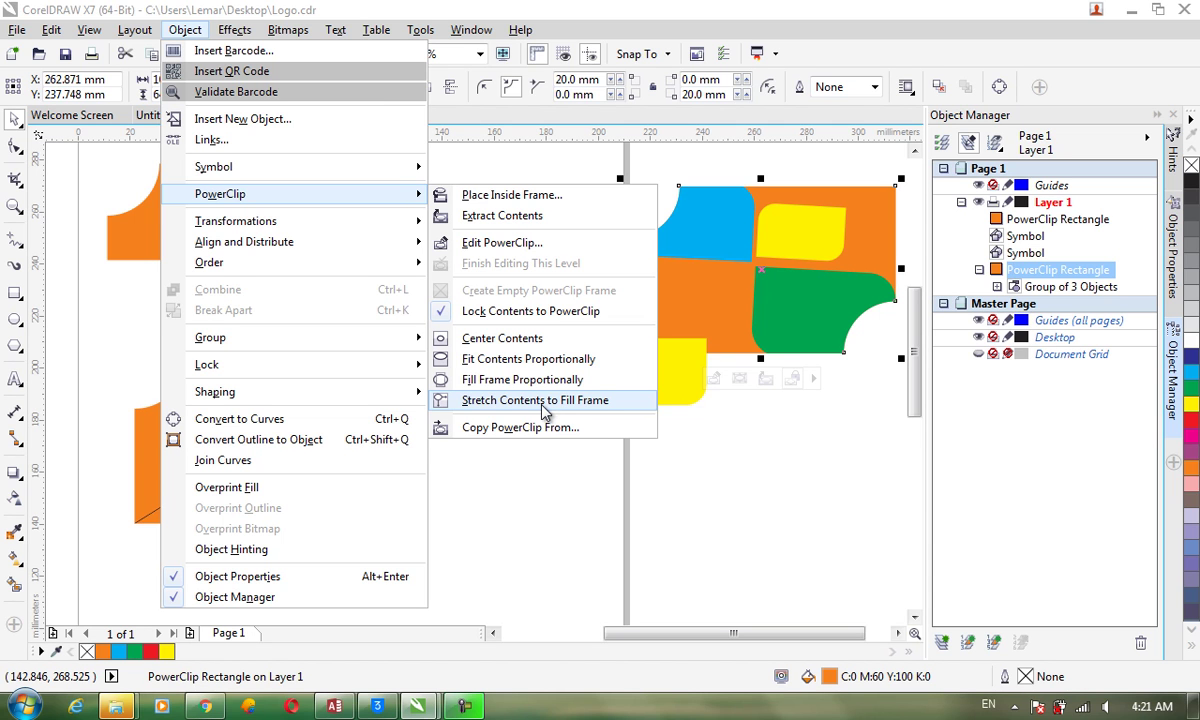
click(545, 402)
drag(773, 306, 555, 296)
Draw a purple pentagon beside the lower orange frame and shrink it to about half size
click(383, 396)
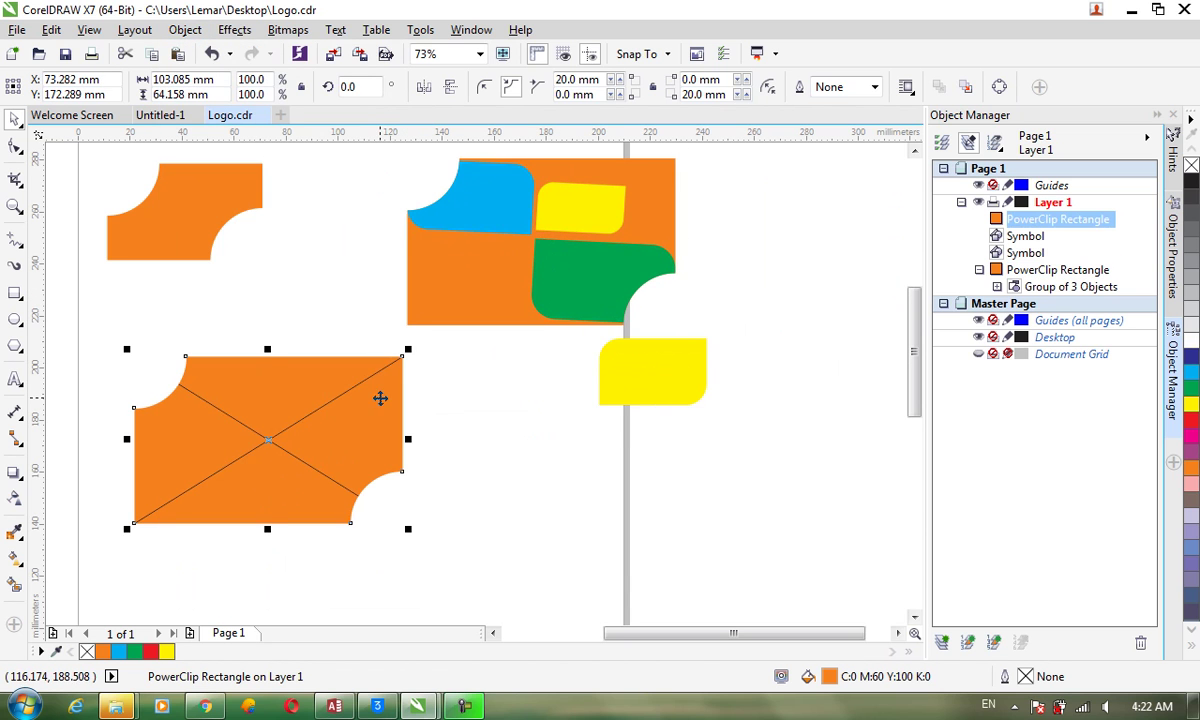
click(15, 292)
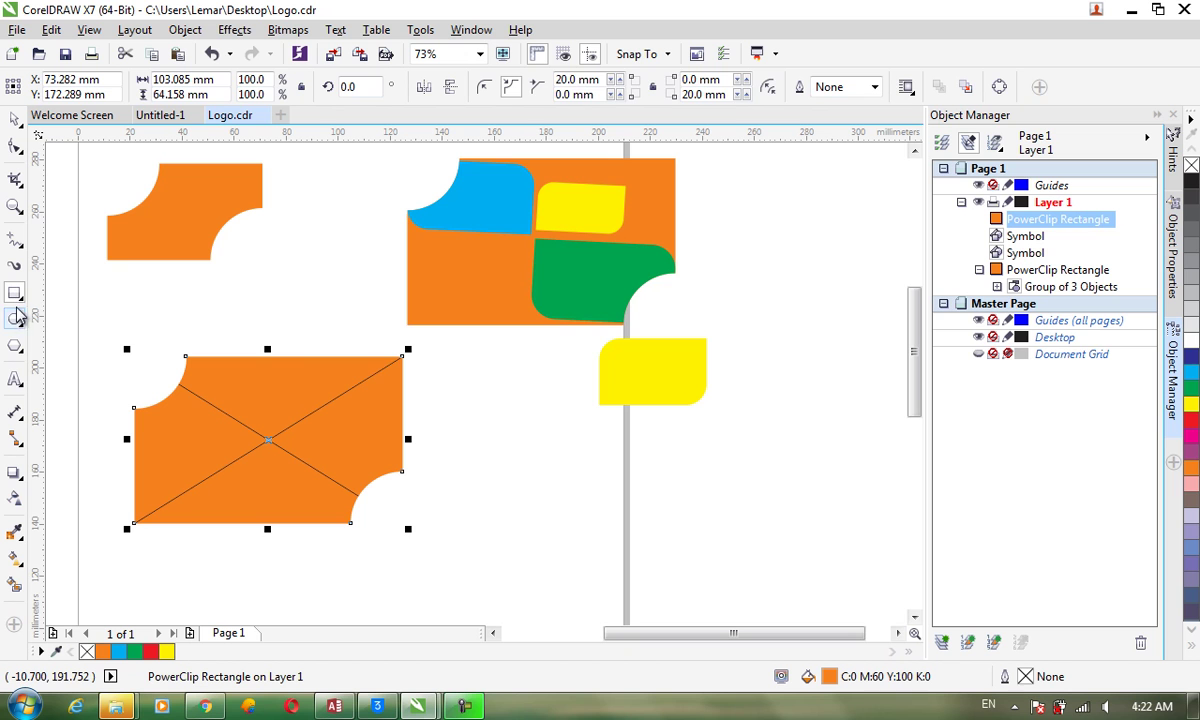
click(15, 345)
drag(393, 335, 629, 560)
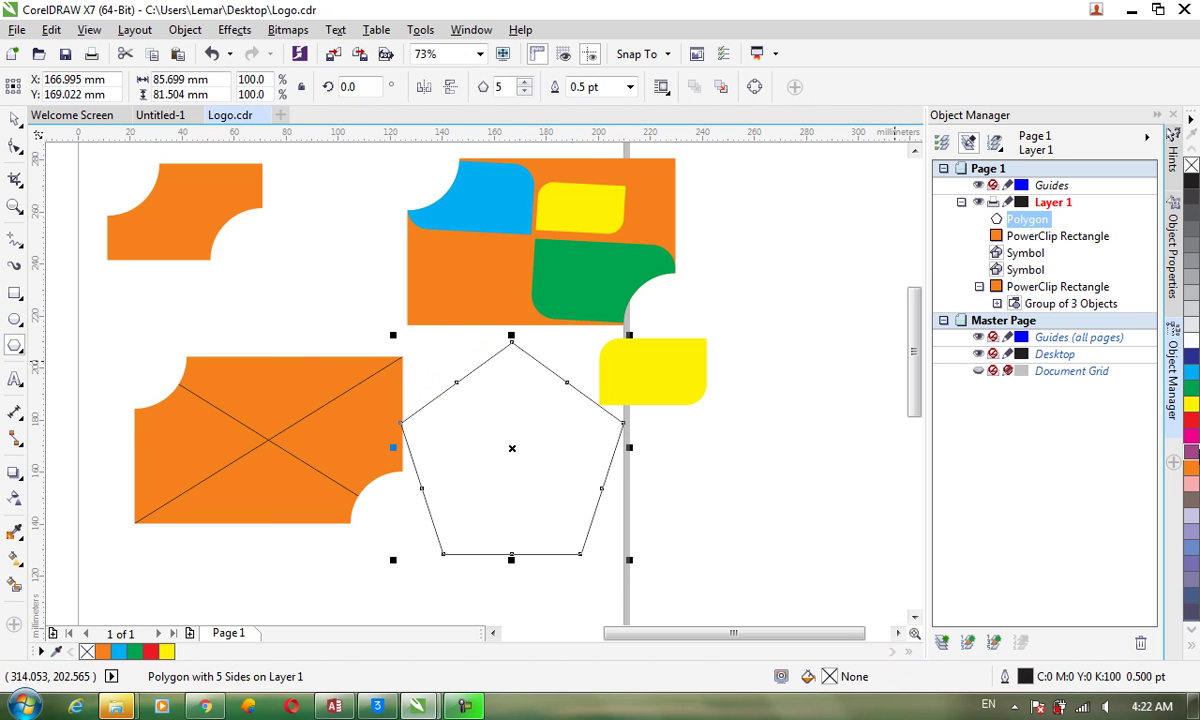
click(1191, 454)
click(14, 120)
drag(632, 564, 555, 509)
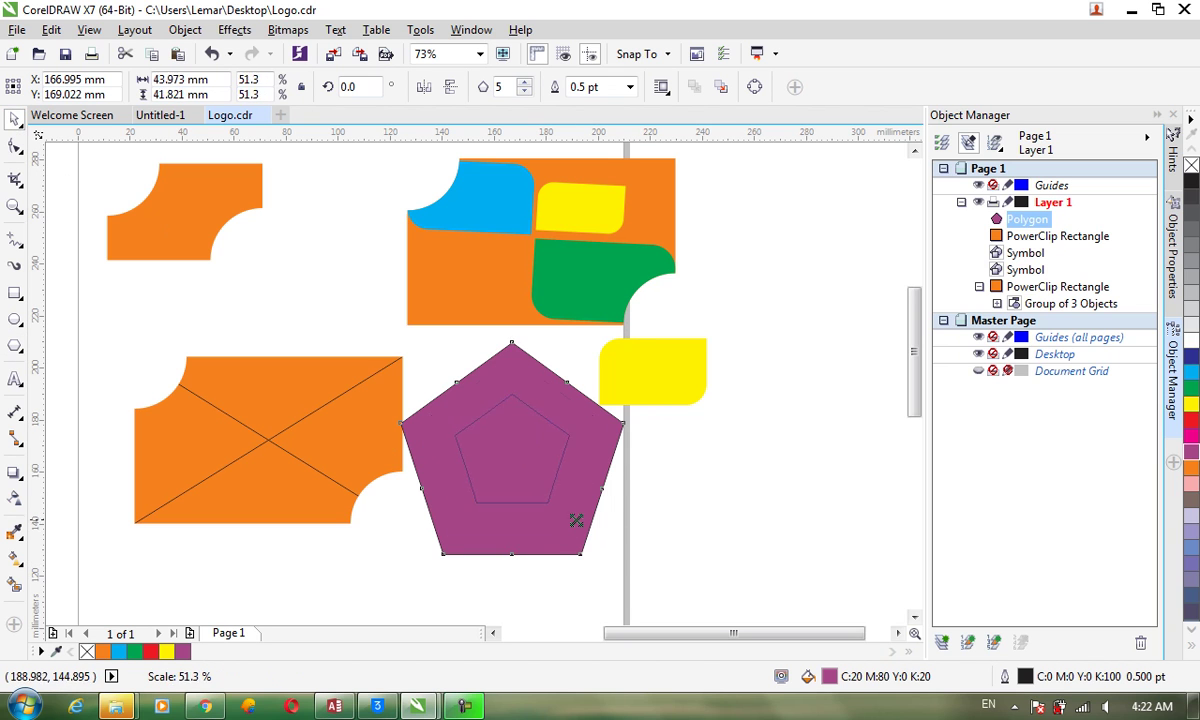
PowerClip the pentagon into the lower frame, widen the frame, and restore the pentagon's proportions
drag(492, 430, 285, 455)
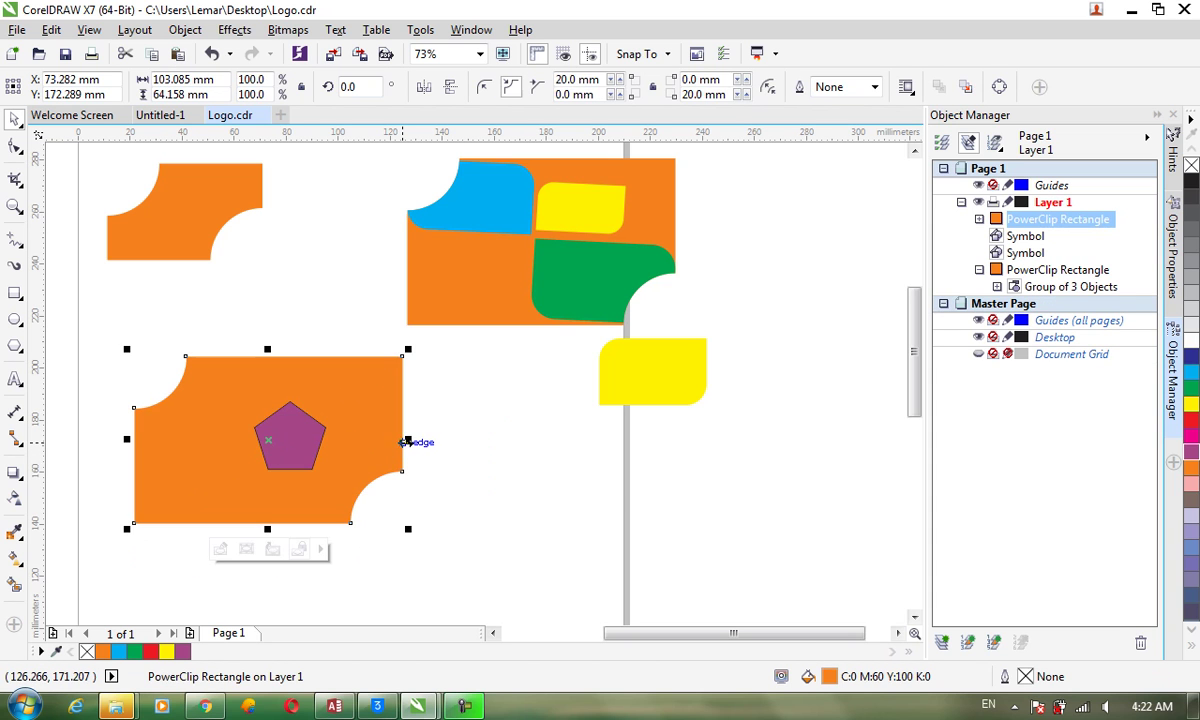
drag(407, 441, 686, 441)
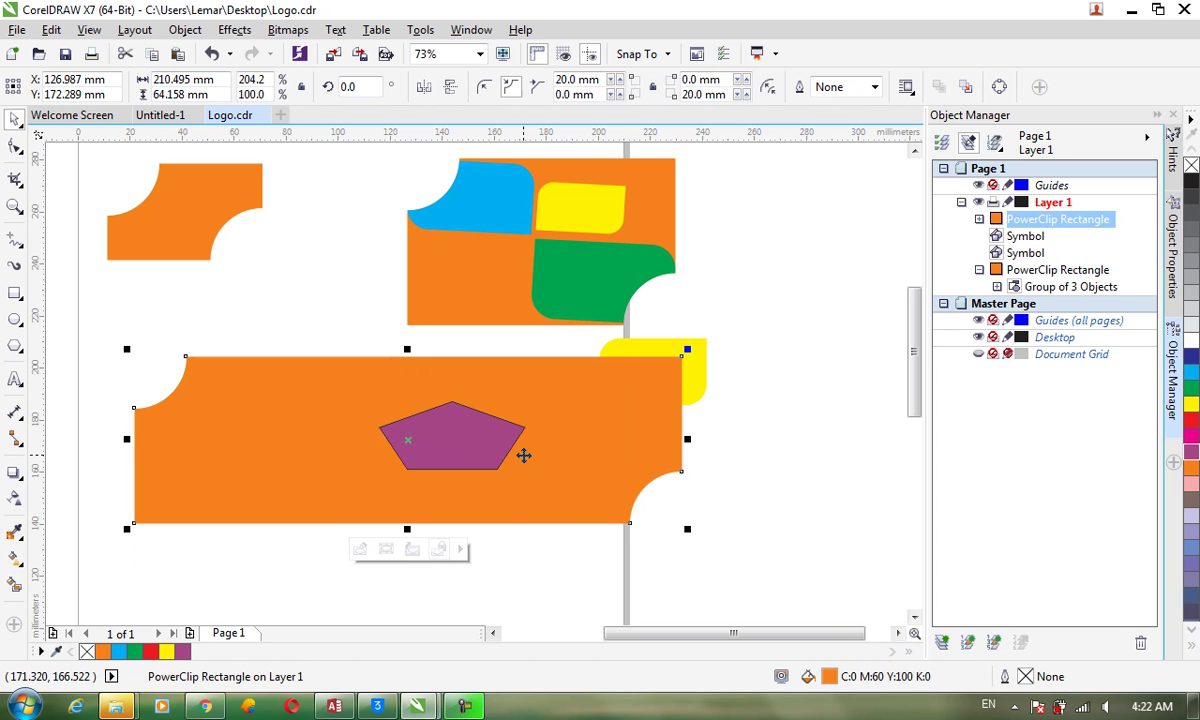
ctrl+click(523, 455)
click(510, 450)
drag(533, 435, 466, 430)
click(498, 557)
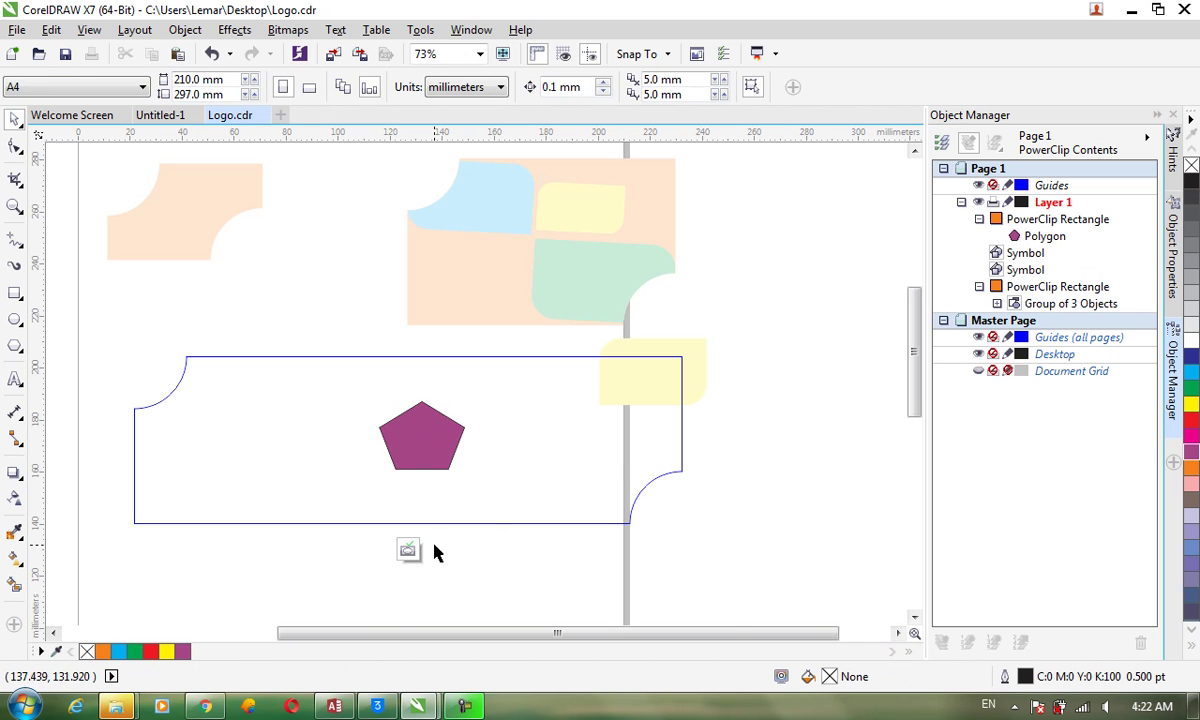
click(408, 549)
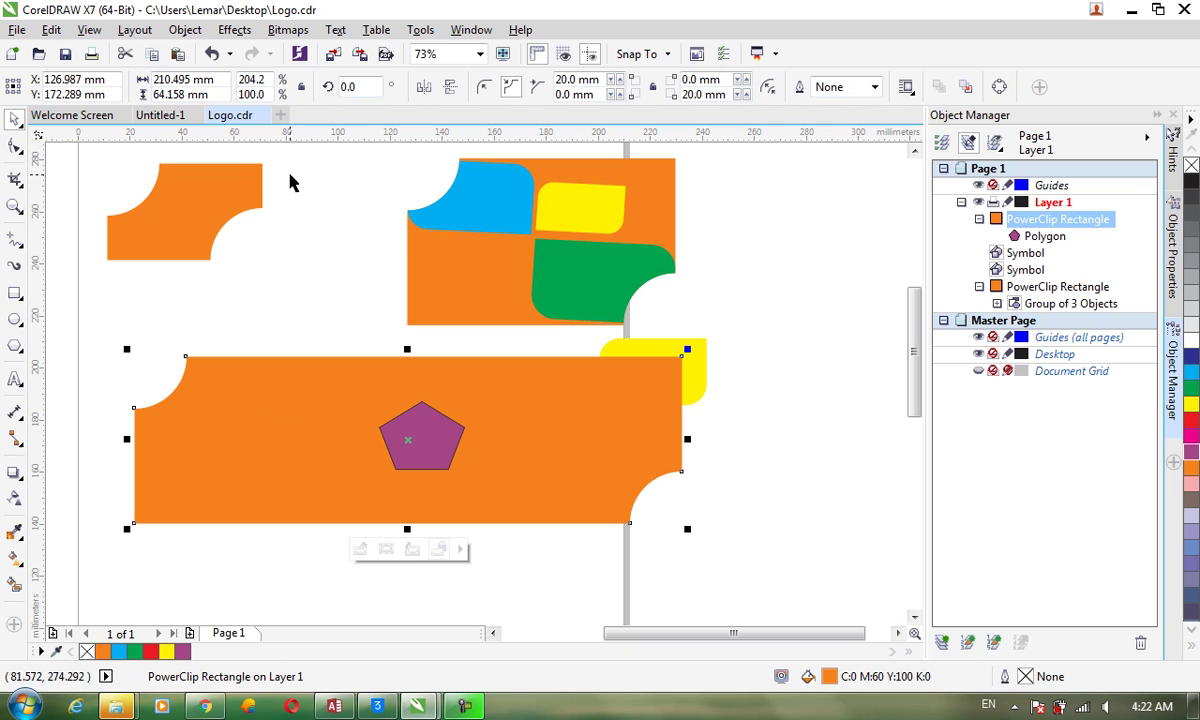
Try Fit Contents Proportionally (undone) and Fill Frame Proportionally on the pentagon
click(185, 30)
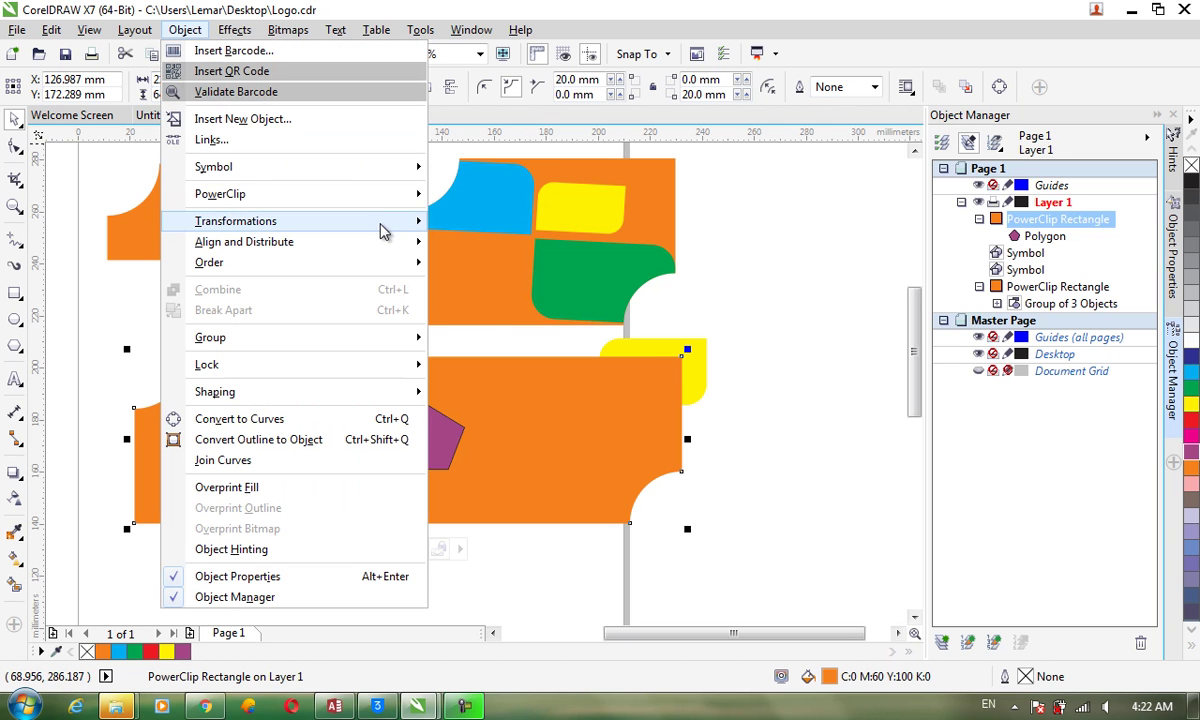
mouse_move(220, 194)
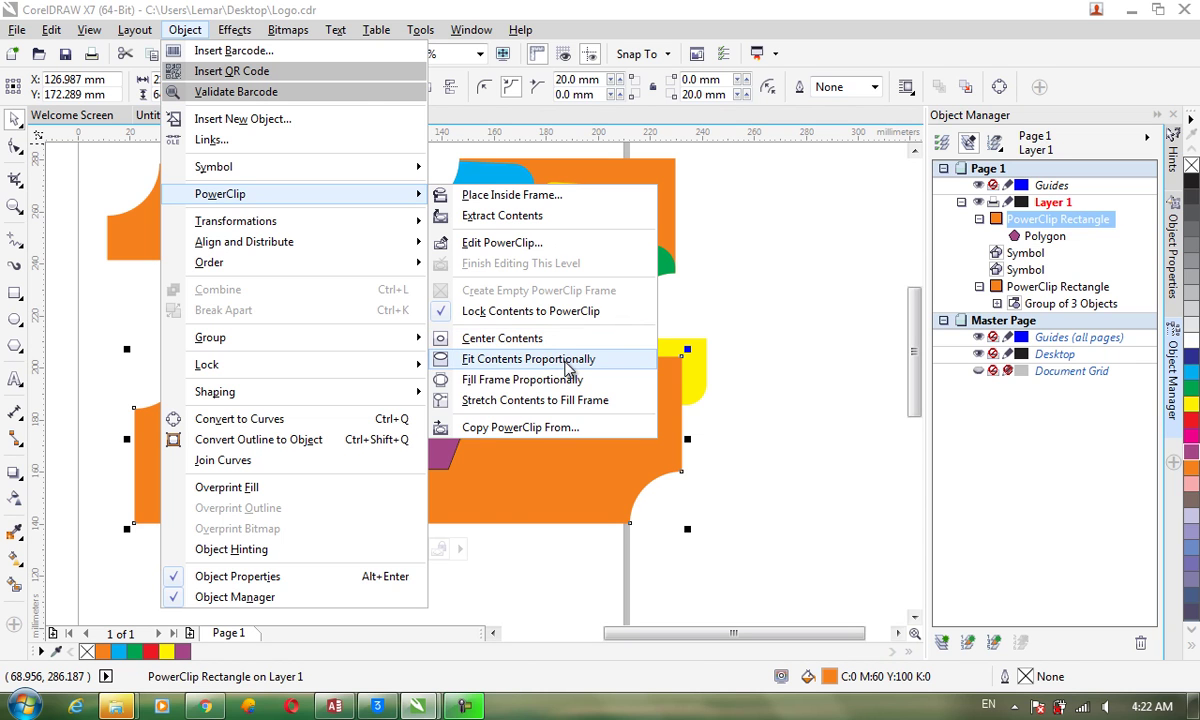
click(568, 368)
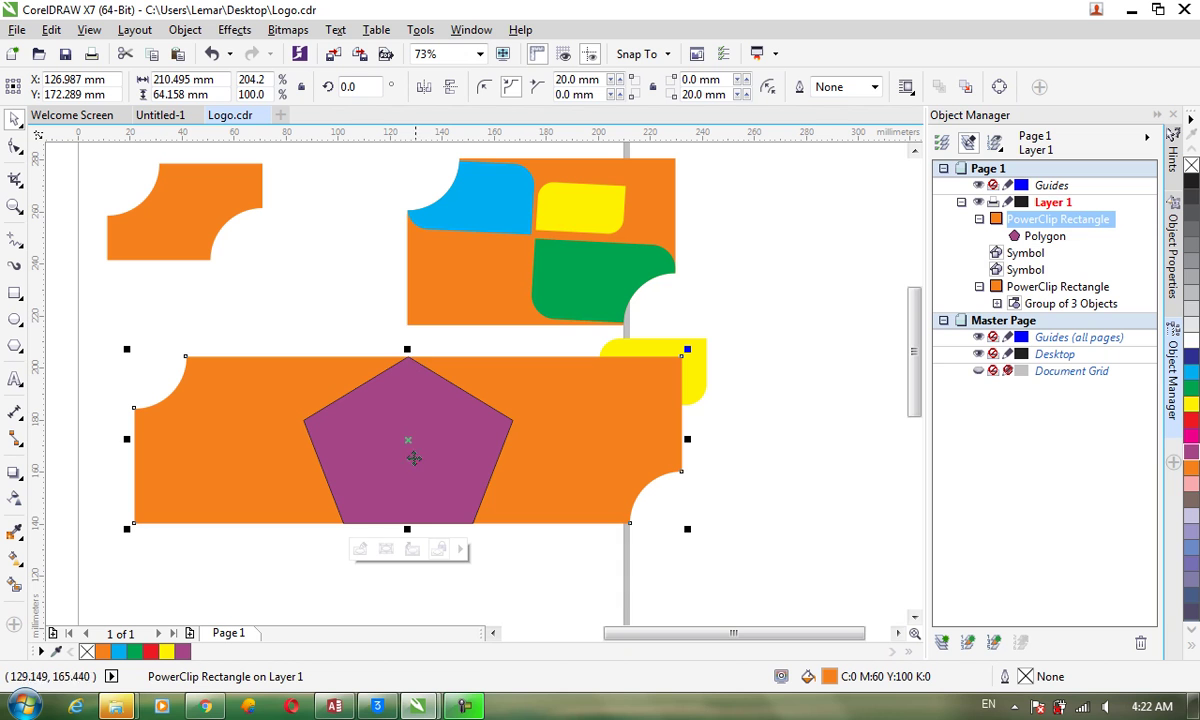
key(ctrl+z)
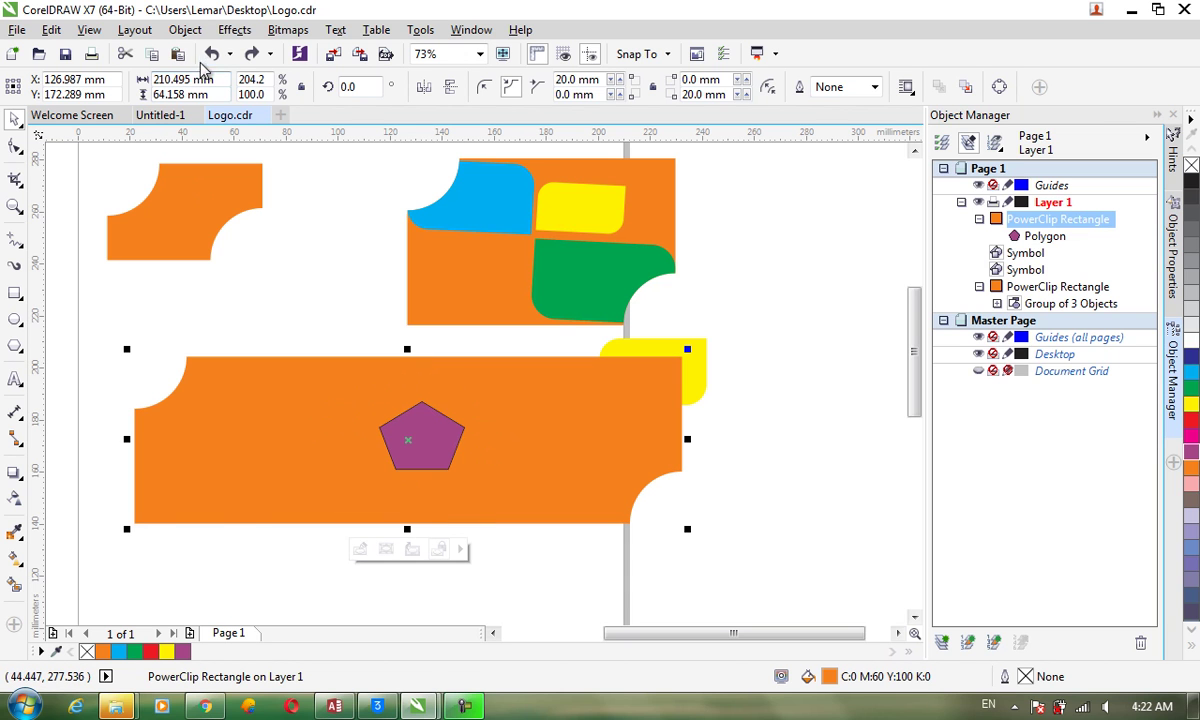
click(185, 30)
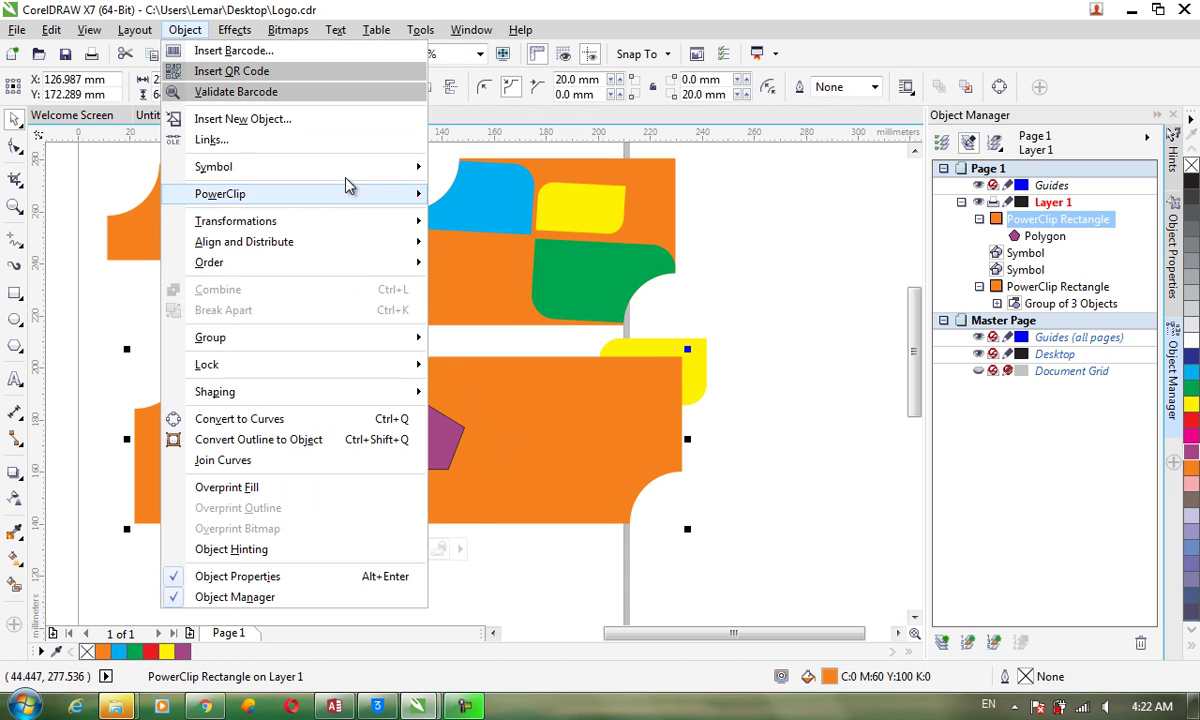
mouse_move(220, 194)
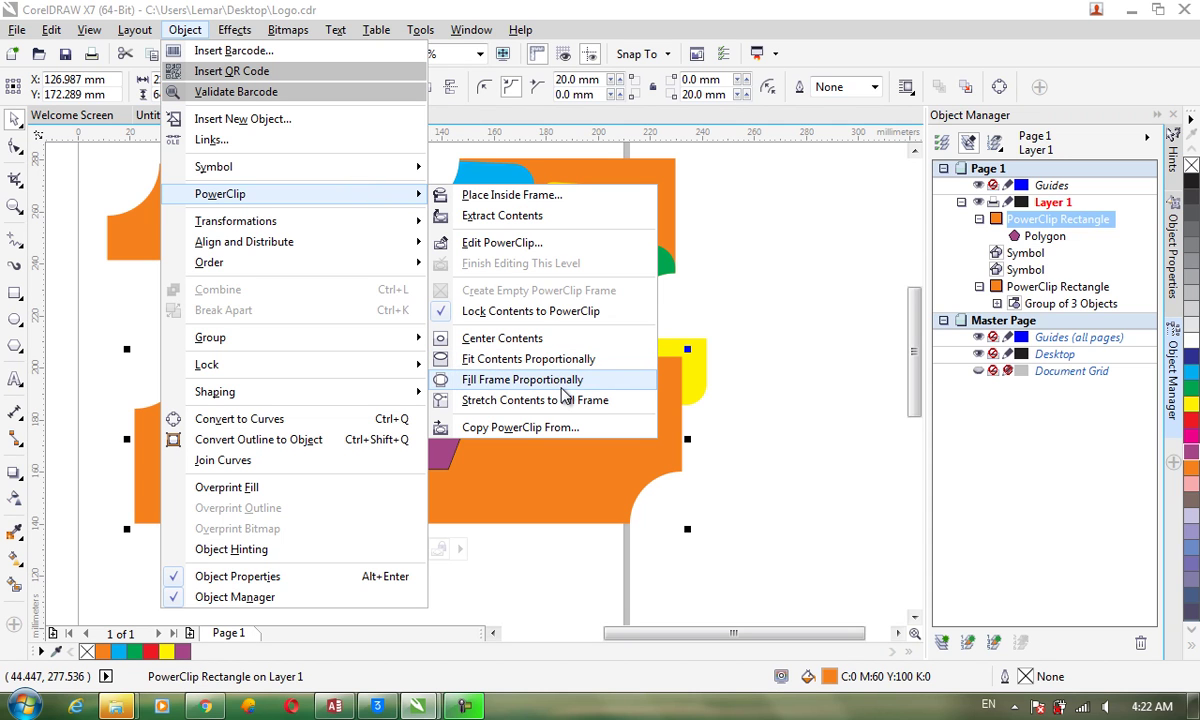
click(562, 386)
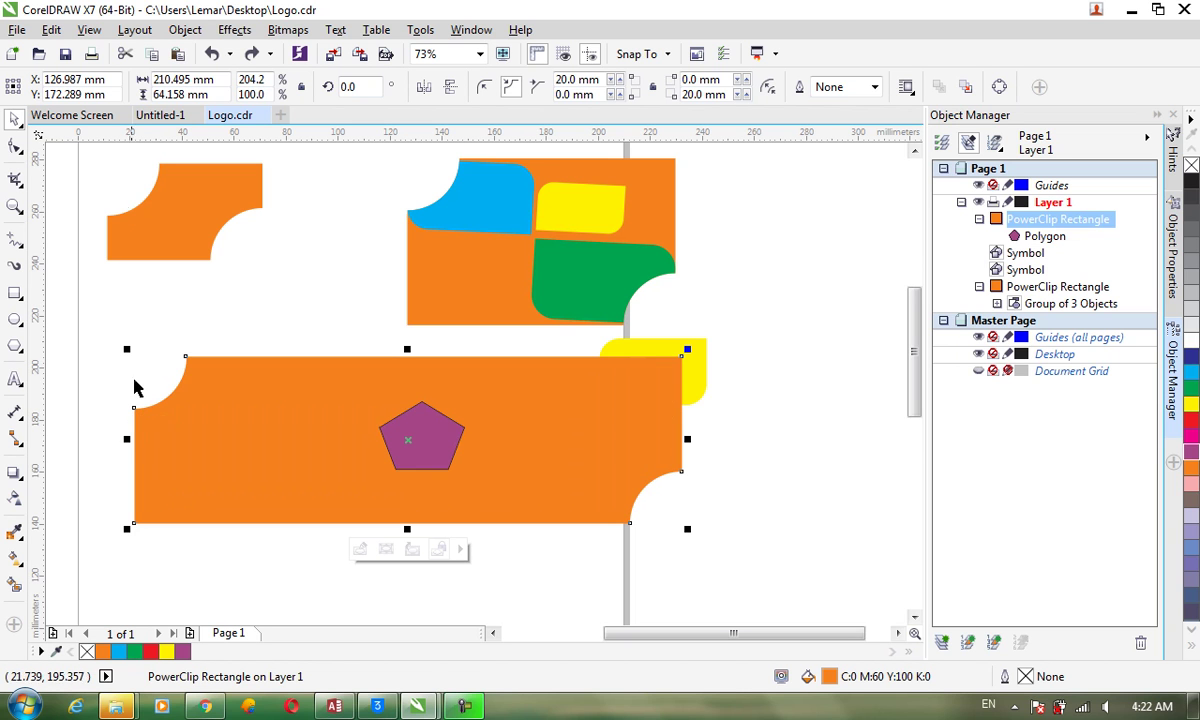
Try Stretch Contents to Fill Frame on the pentagon, undo it, and close the Object menu
click(183, 30)
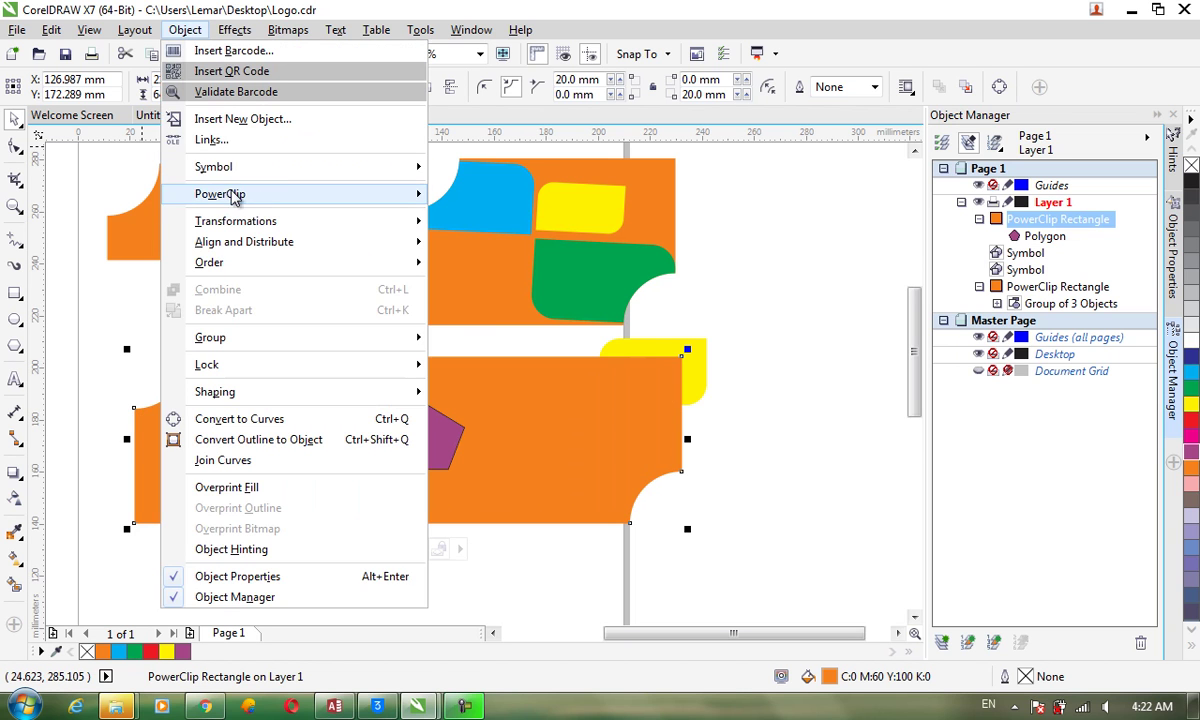
mouse_move(220, 194)
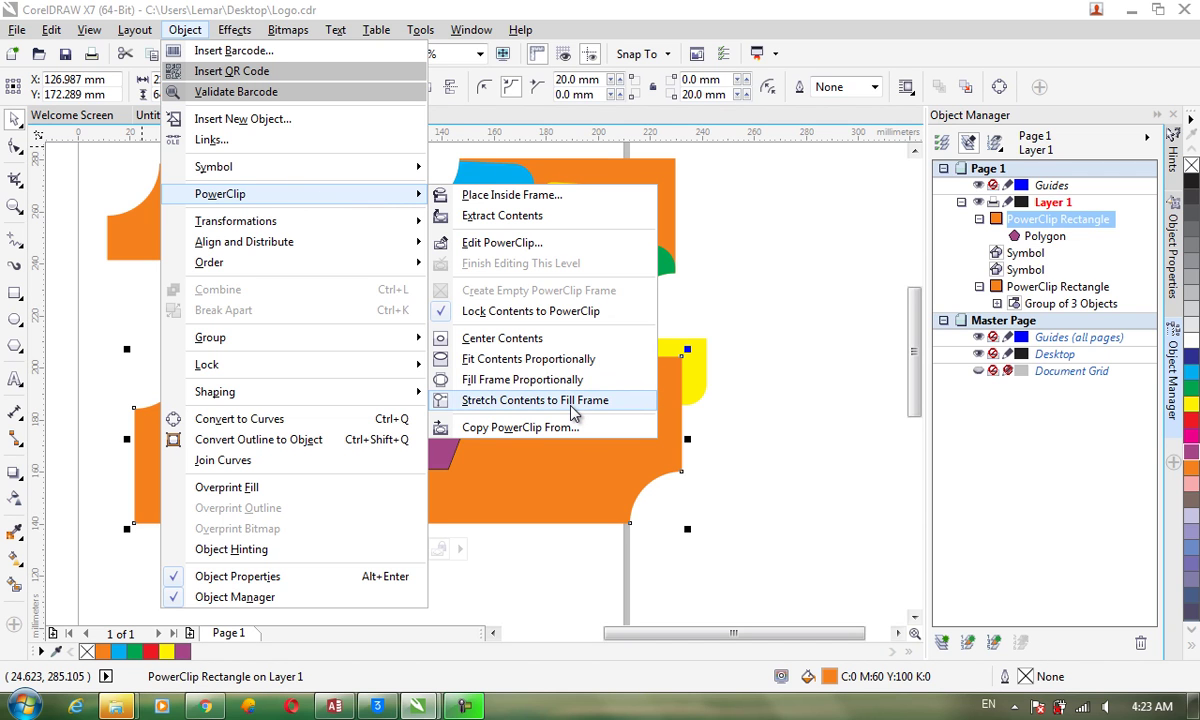
click(573, 405)
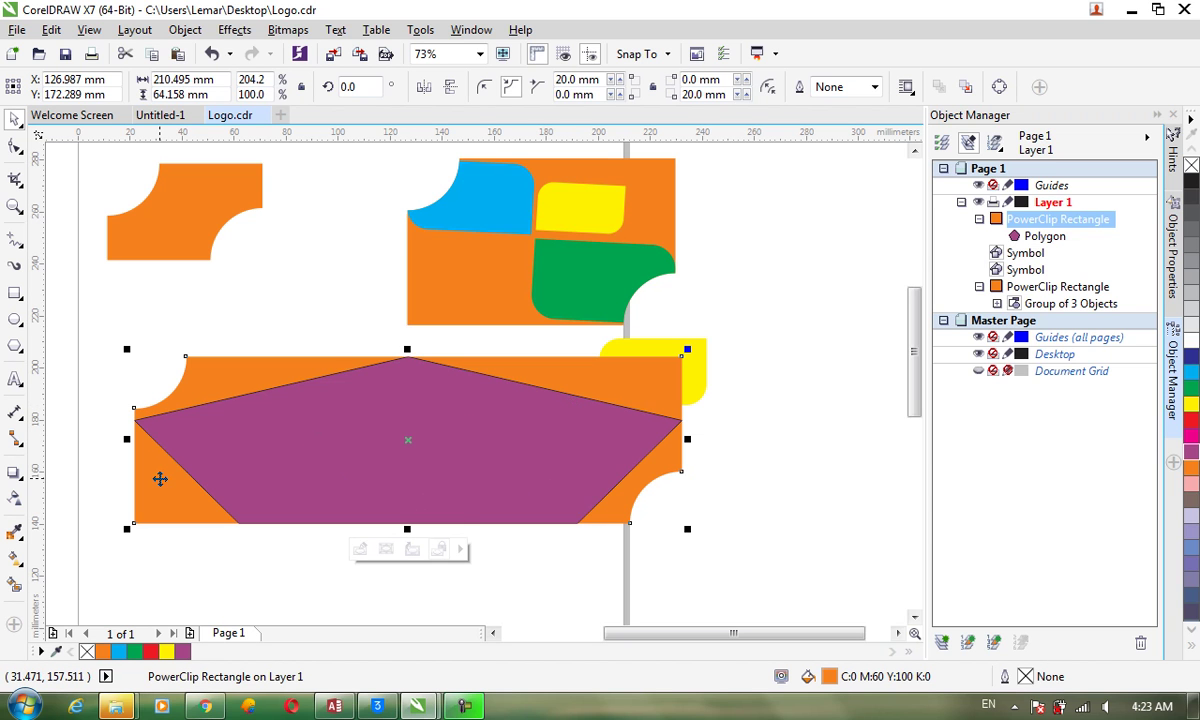
key(ctrl+z)
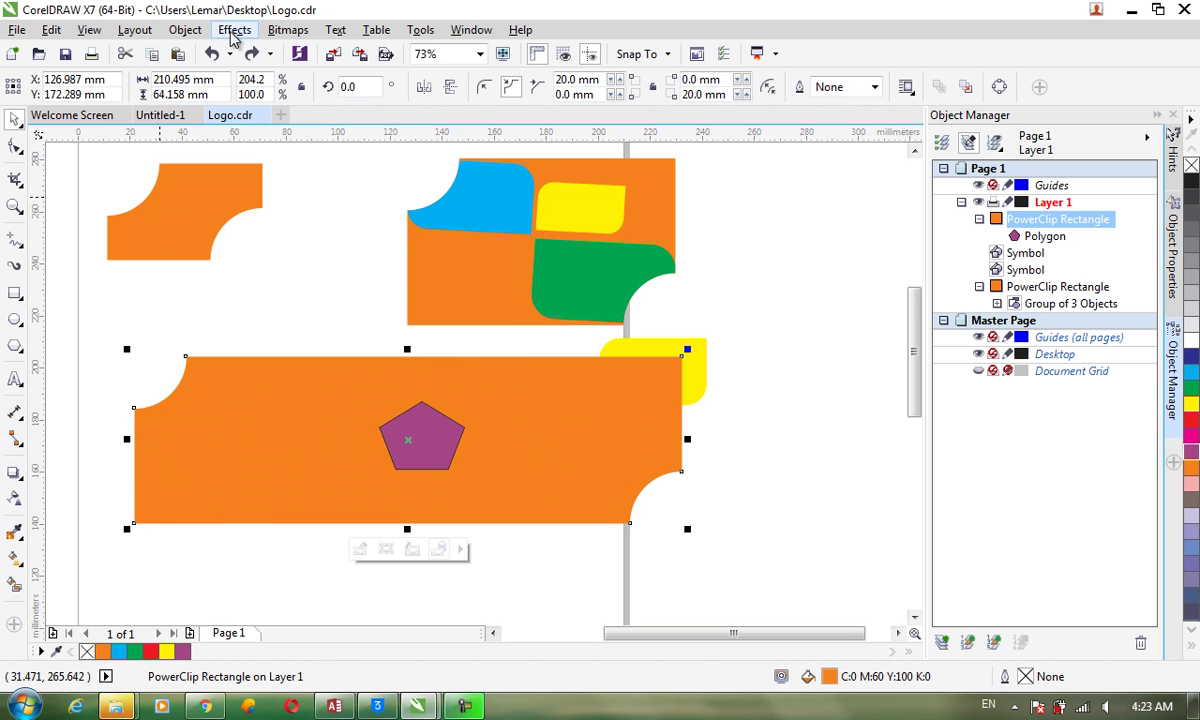
click(186, 30)
mouse_move(220, 194)
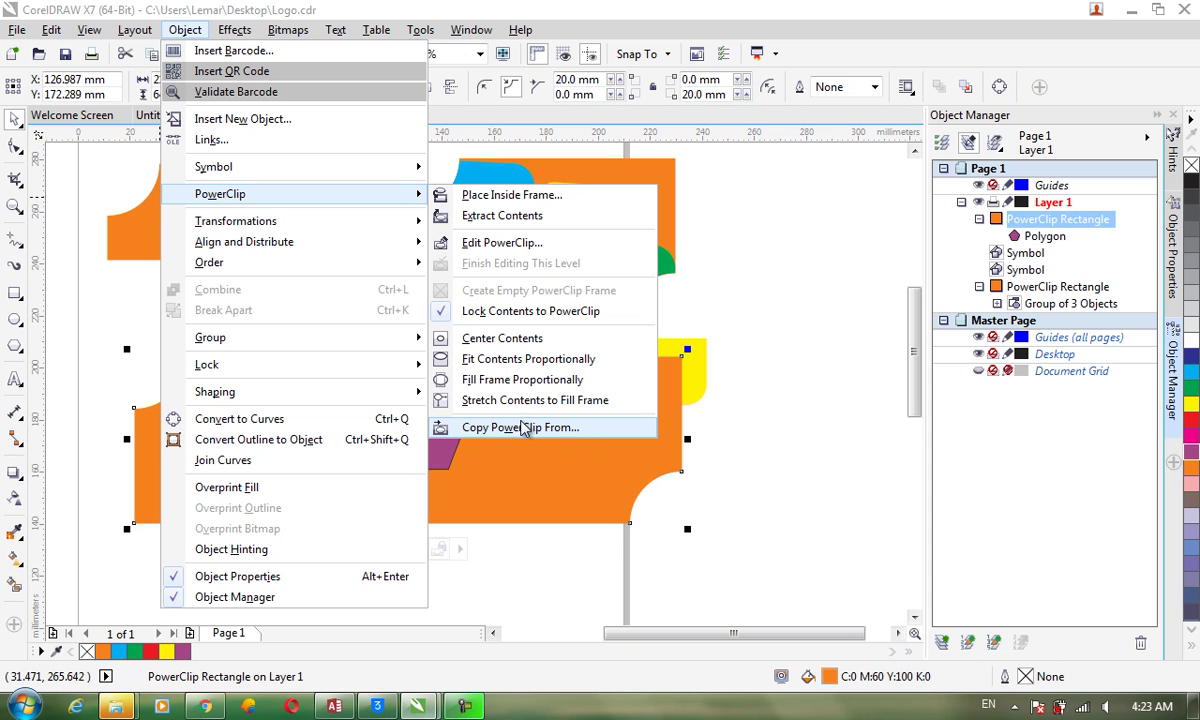
click(520, 427)
Revert the small orange symbol to ordinary objects
click(554, 396)
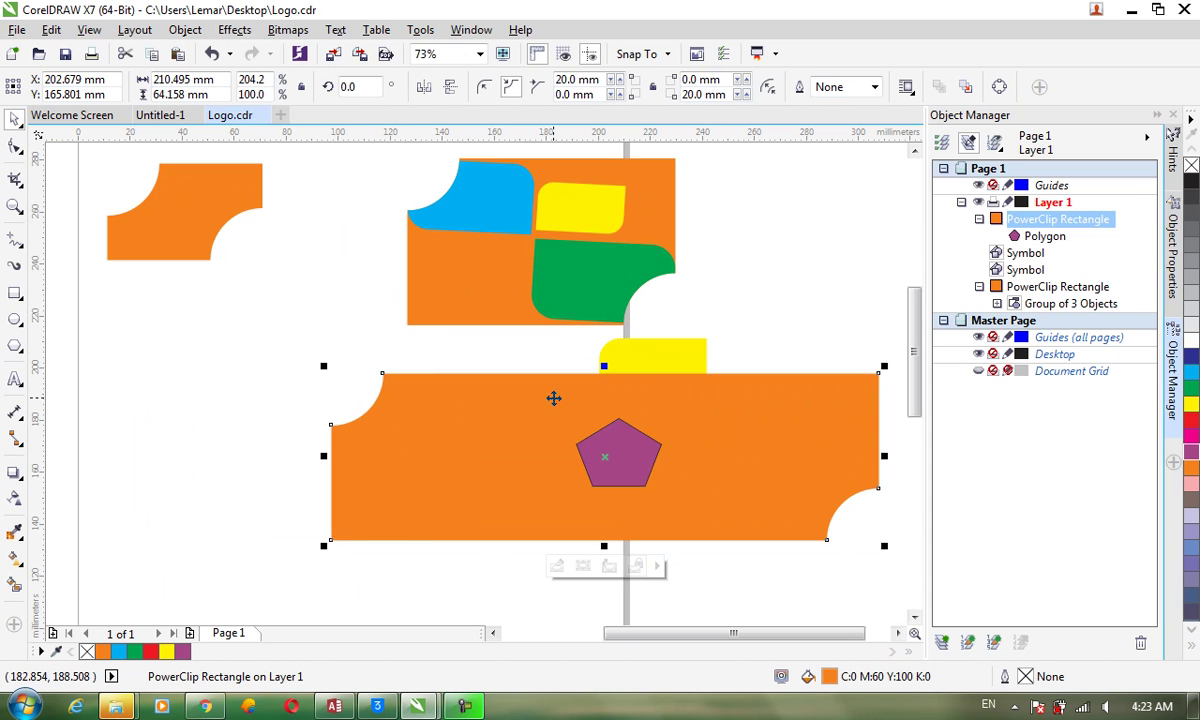
click(209, 210)
right_click(209, 210)
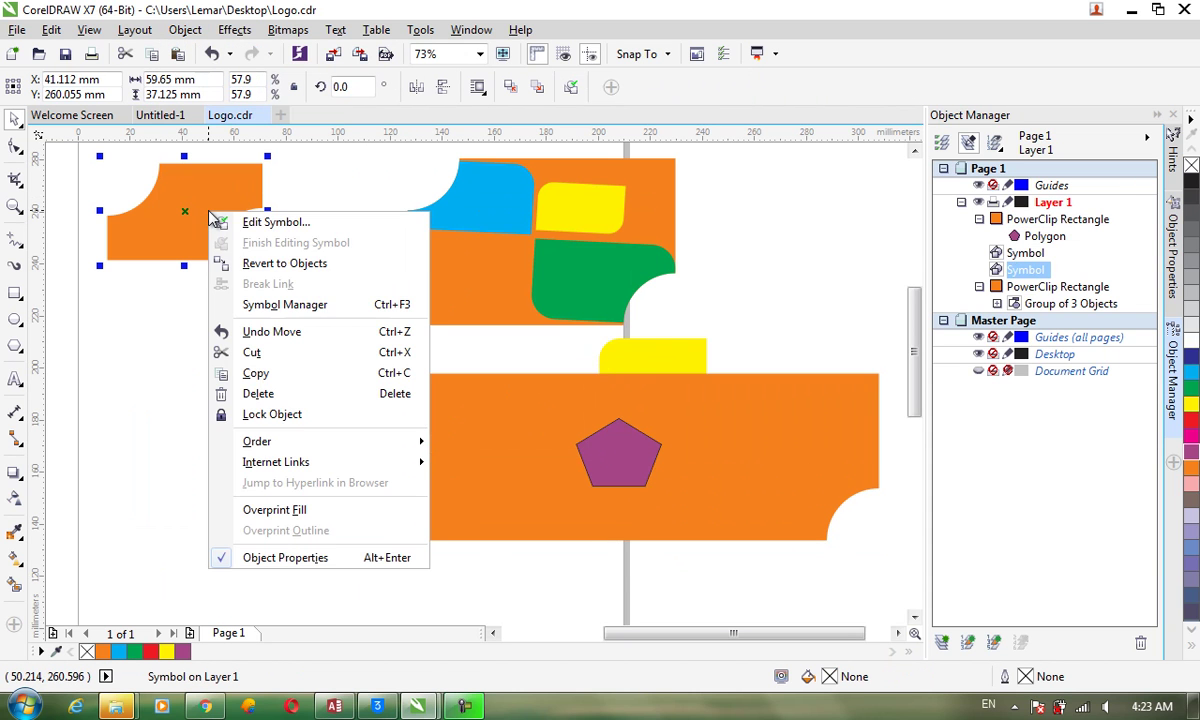
click(290, 262)
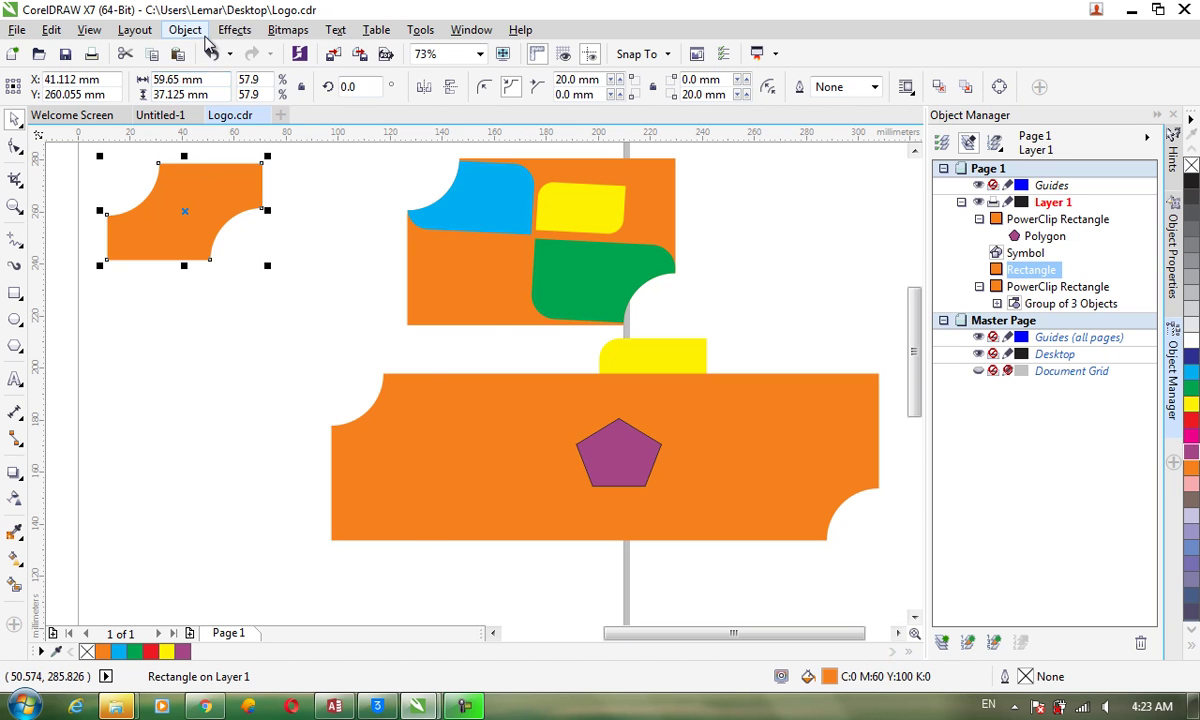
Copy the top frame's blue, yellow and green PowerClip contents into the small shape and nudge it down-left
click(188, 31)
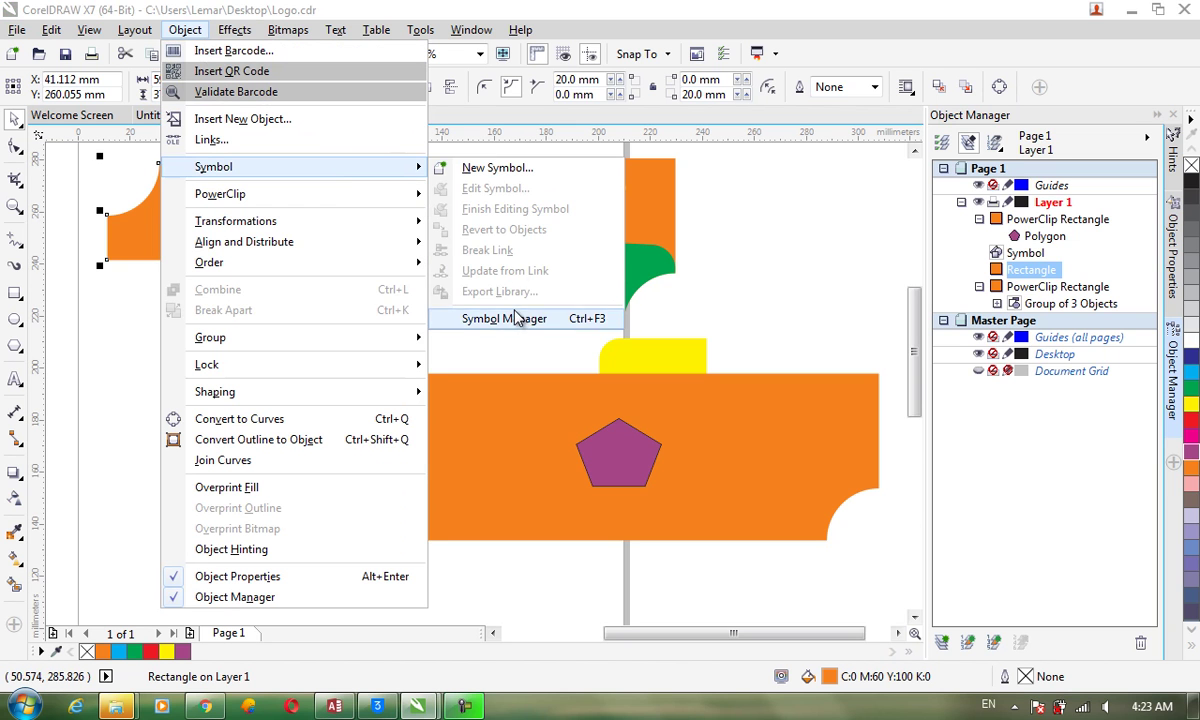
mouse_move(220, 194)
click(505, 430)
click(543, 262)
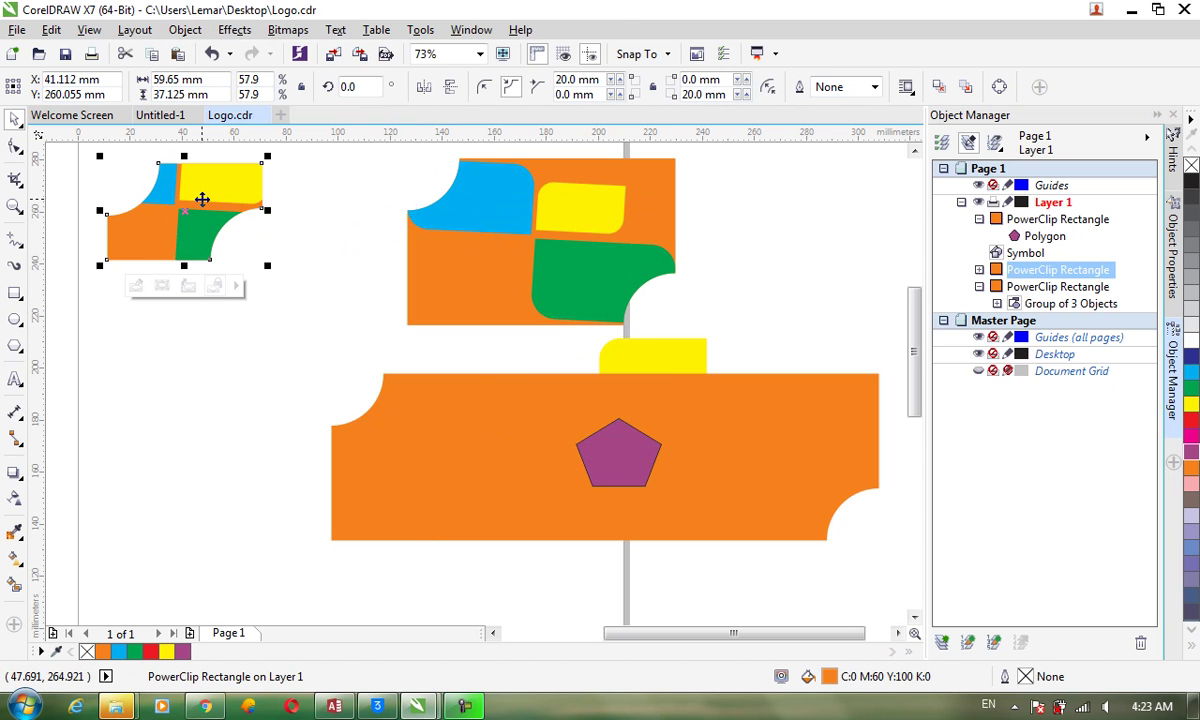
drag(202, 200, 191, 242)
click(185, 29)
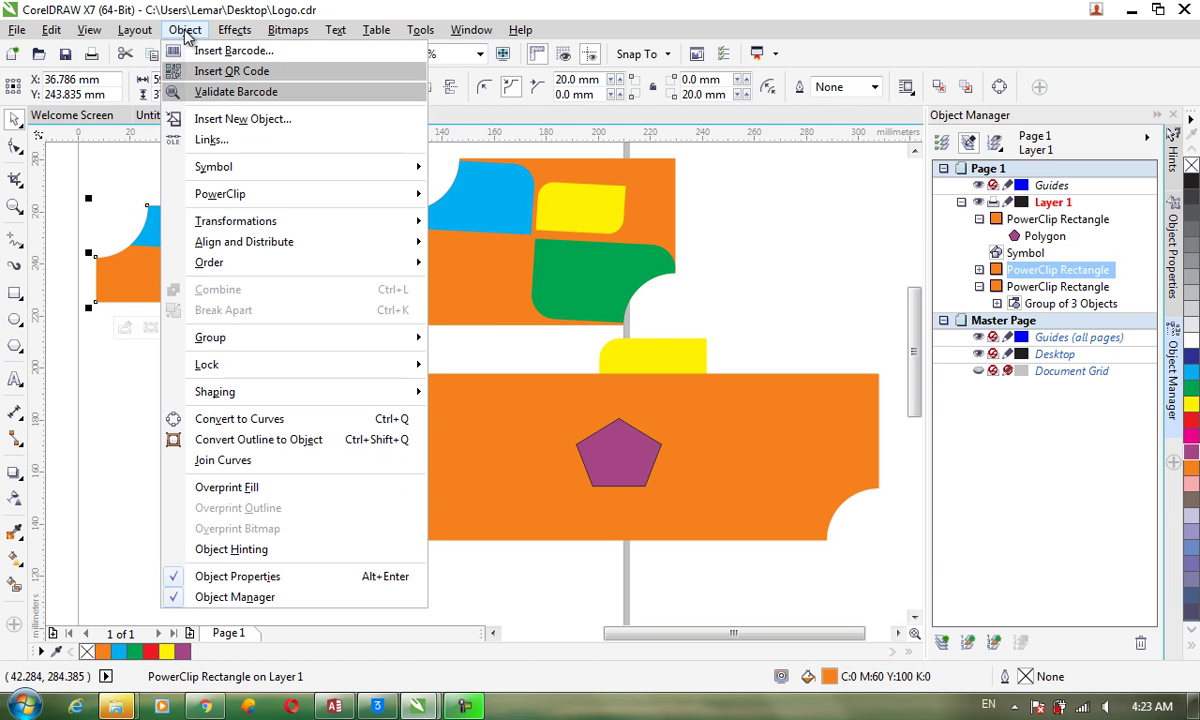